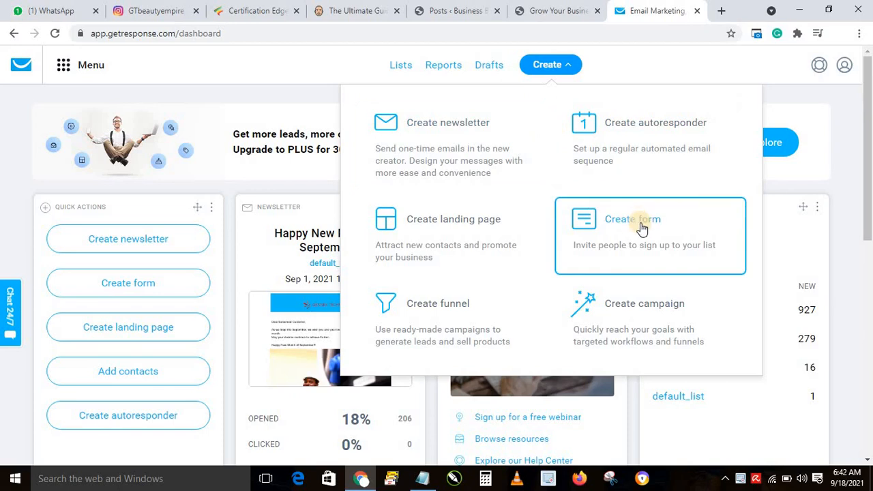
- Create a new sign-up form from the Weight Loss template in the List Builder Wizard gallery
click(641, 222)
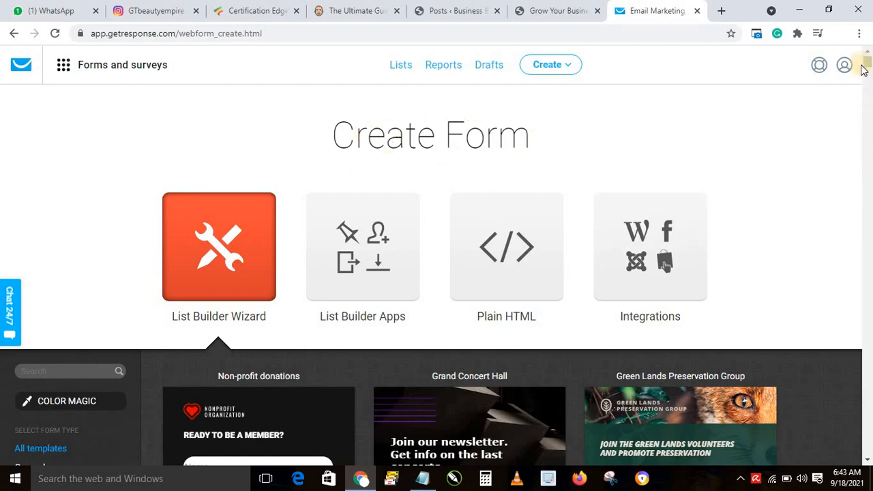
scroll(868, 61, down, 3)
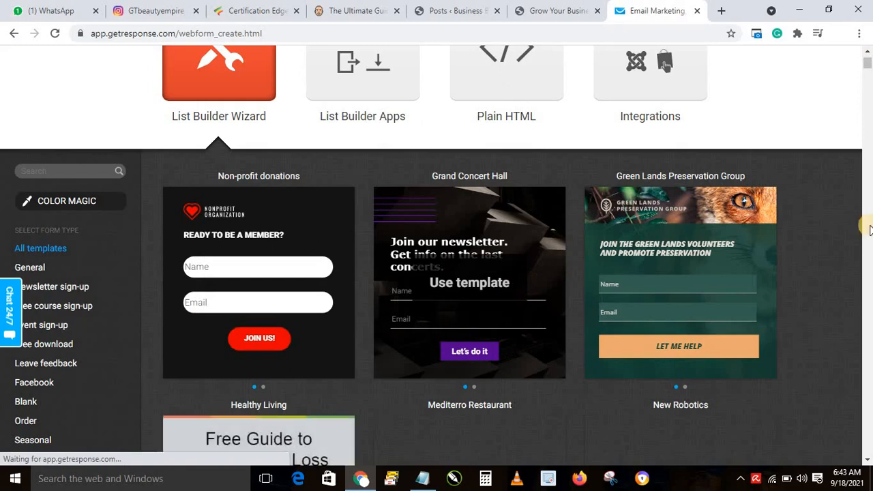
scroll(868, 72, down, 9)
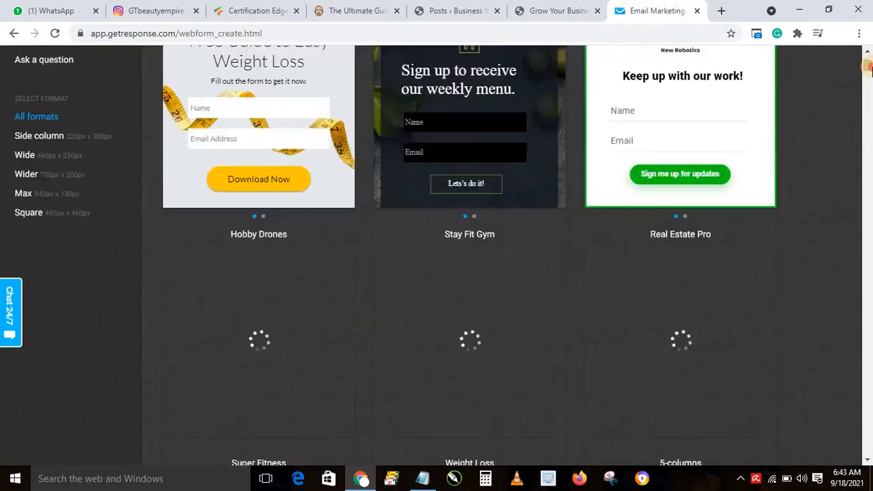
scroll(868, 66, up, 10)
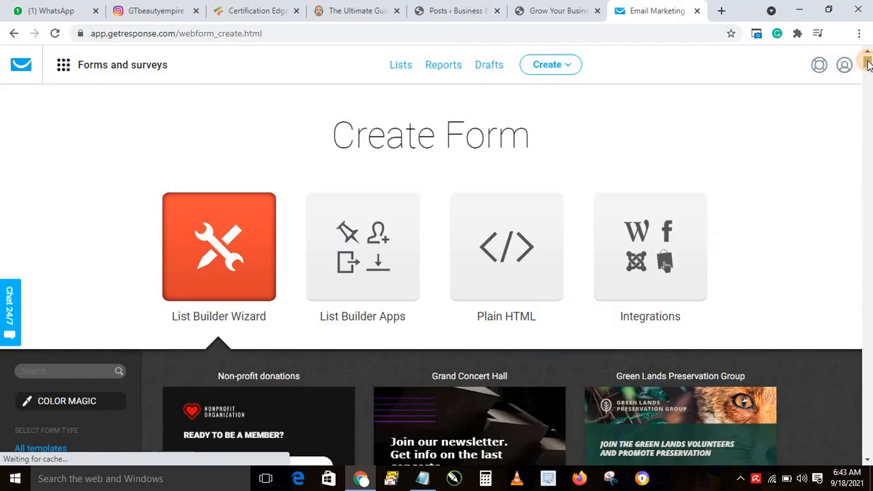
scroll(868, 65, down, 6)
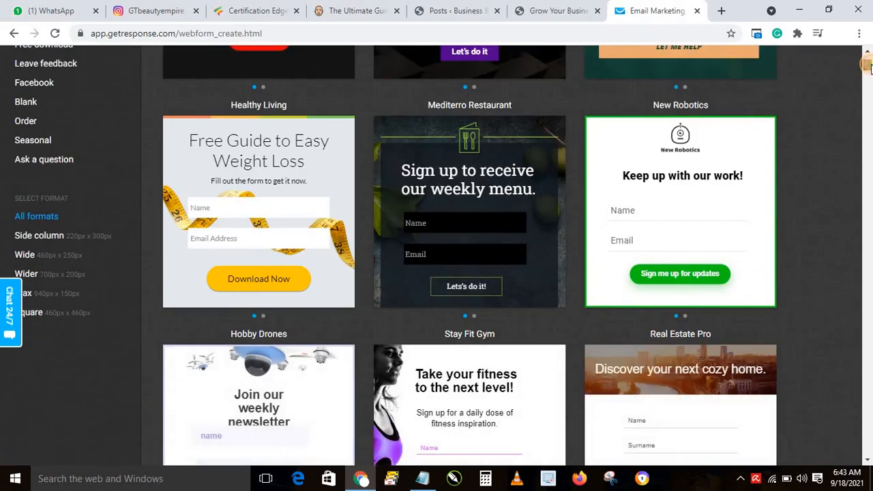
scroll(868, 66, down, 3)
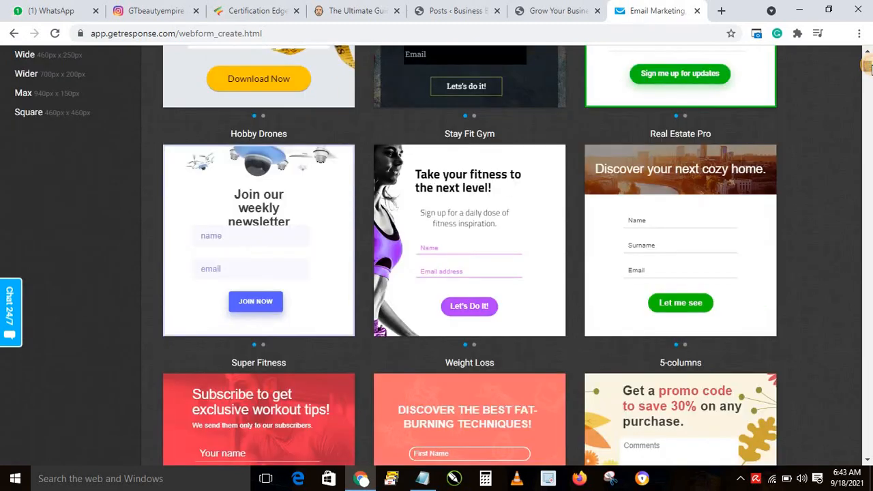
scroll(868, 66, down, 4)
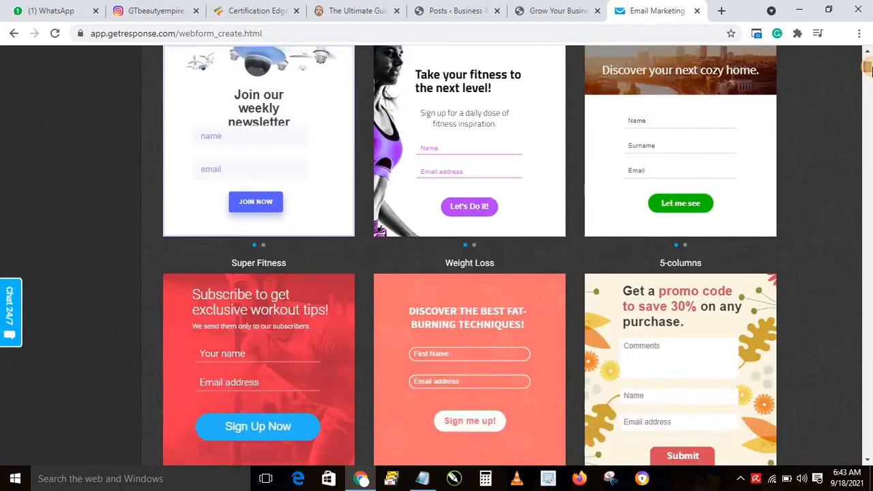
mouse_move(452, 149)
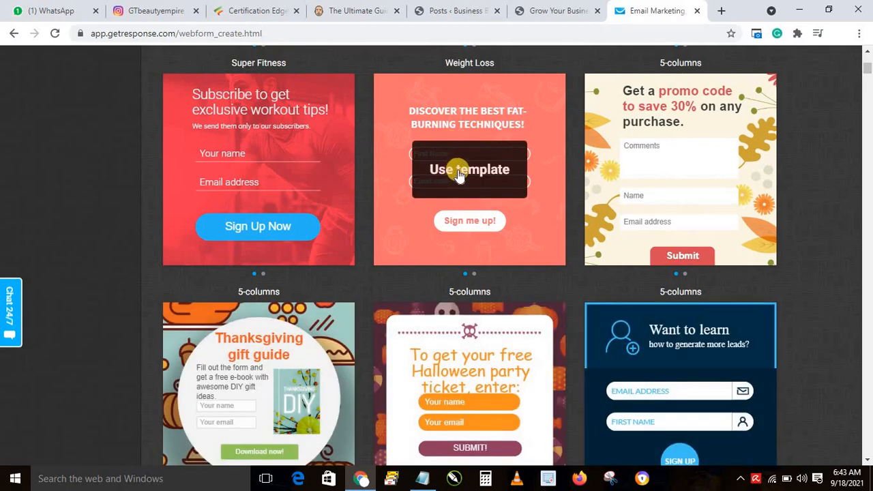
click(456, 169)
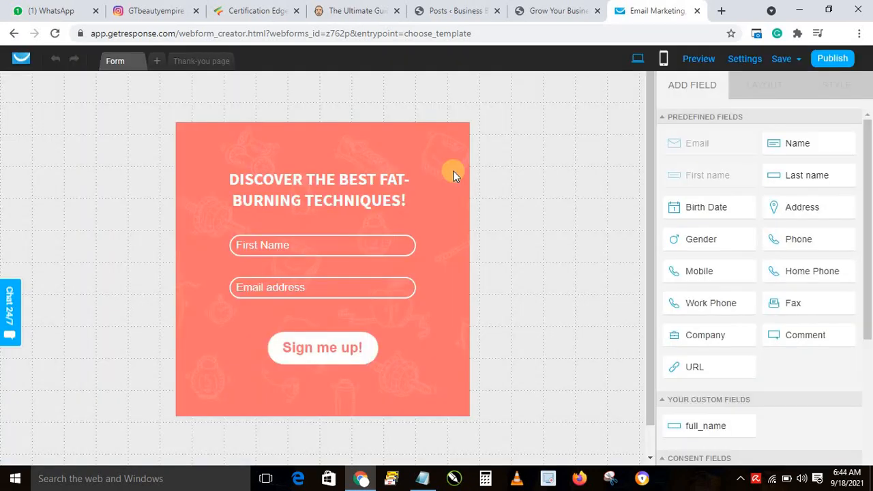
- Replace the form's heading text with "Register Blow to Get Your 10% Discount"
double_click(289, 186)
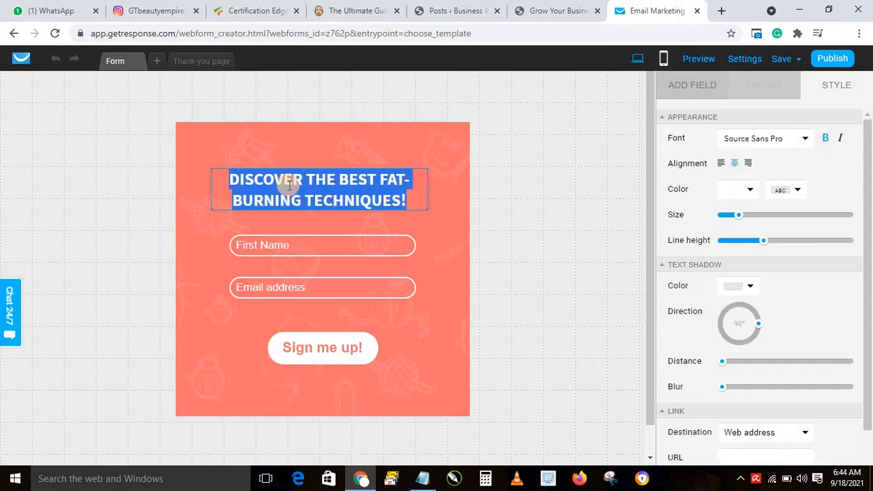
text(Regi)
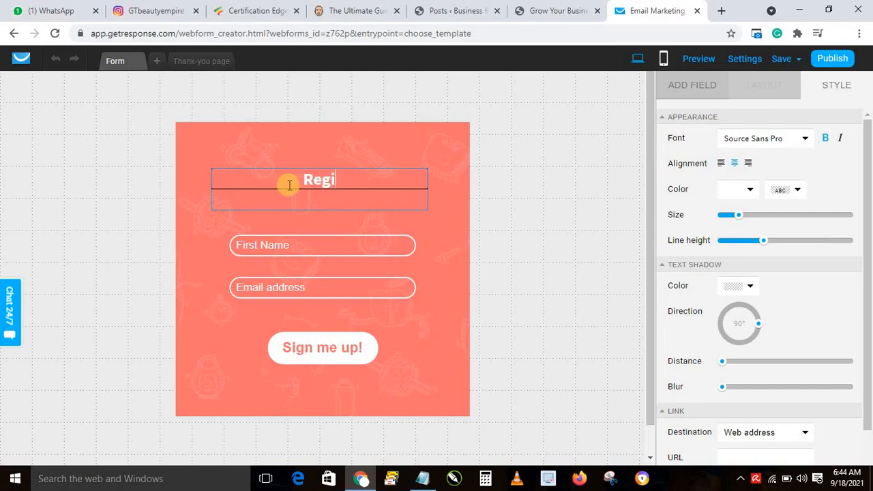
text(ster B)
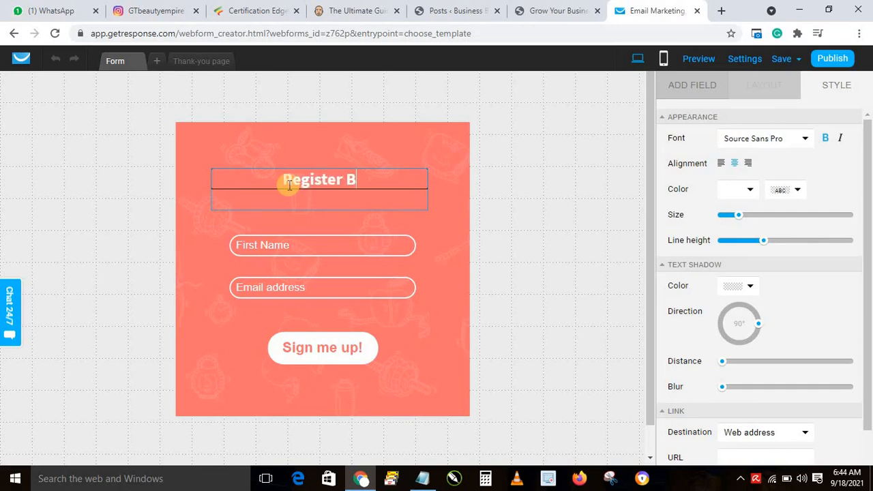
text(low t)
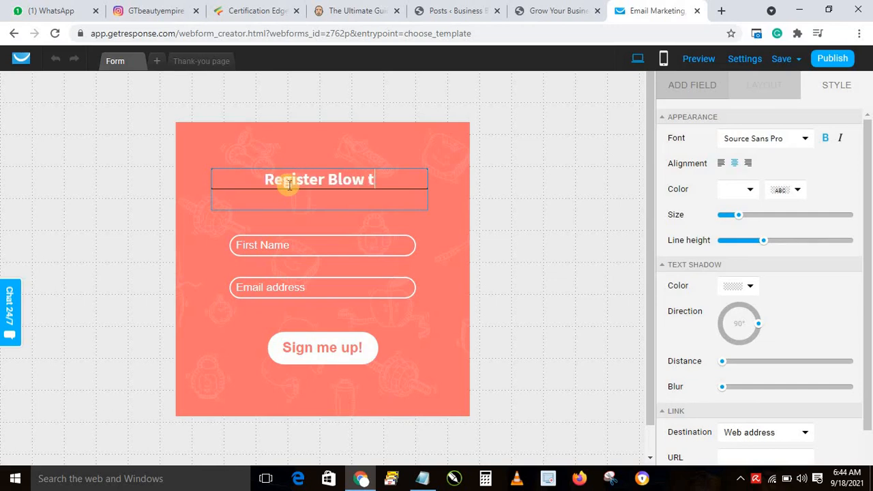
text(o G)
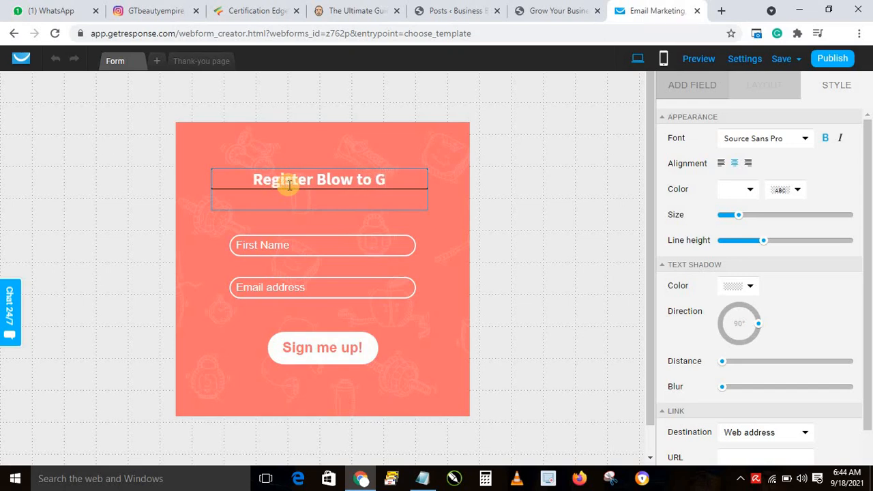
text(et Yo)
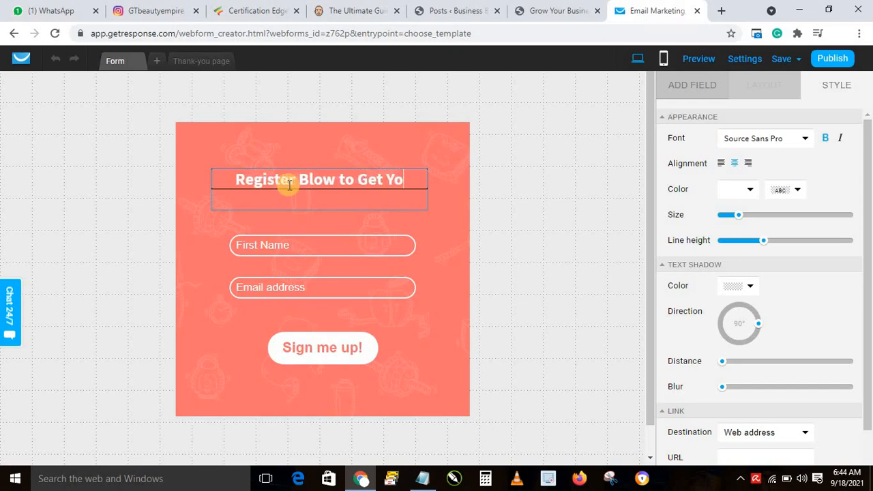
text(u)
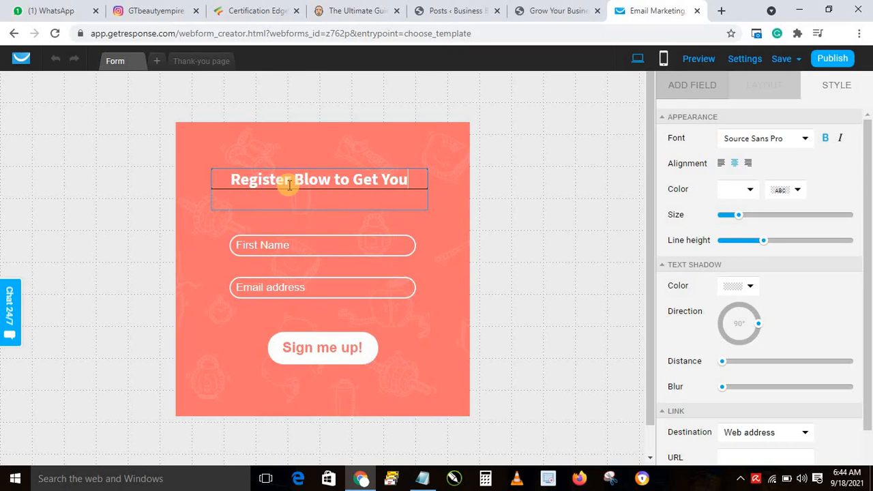
text(r )
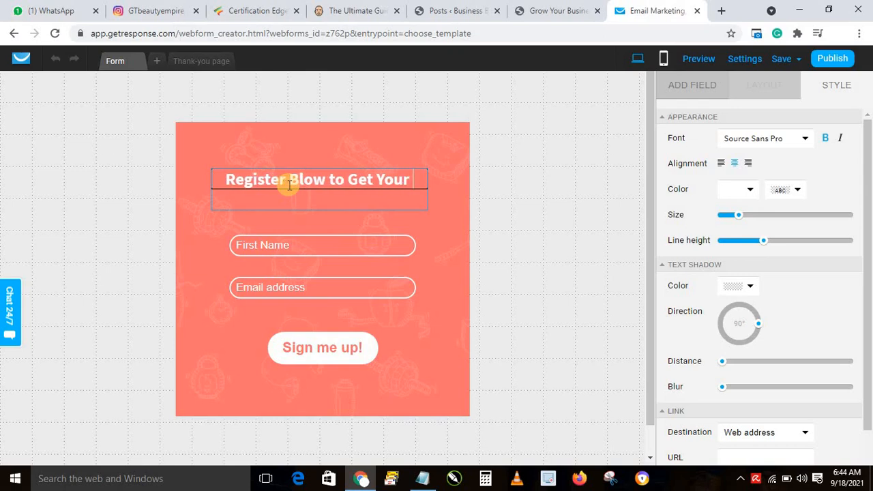
text(10%)
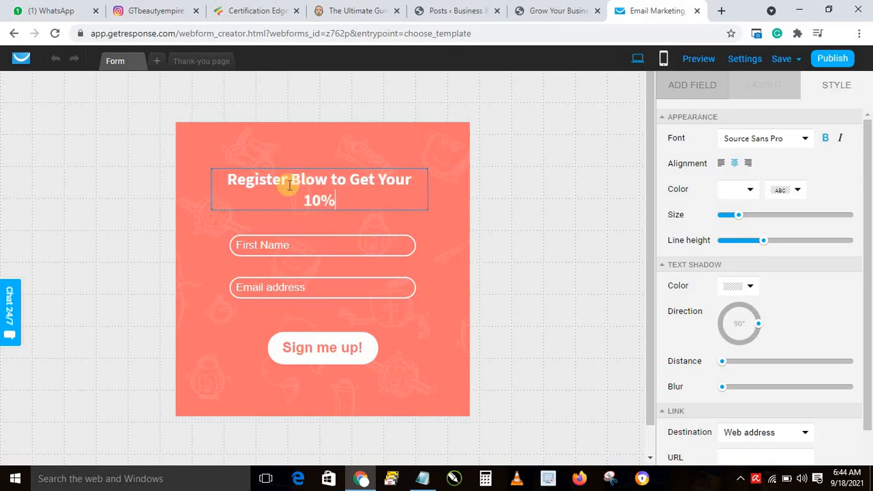
text( Di)
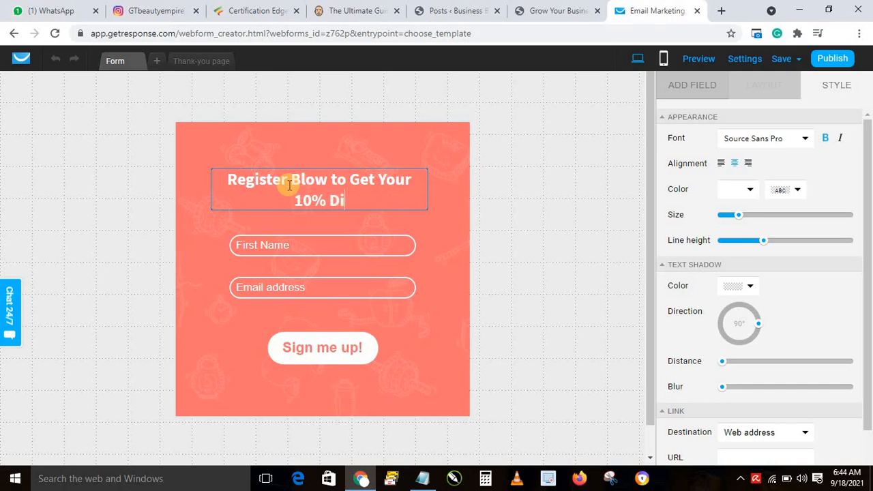
text(scount)
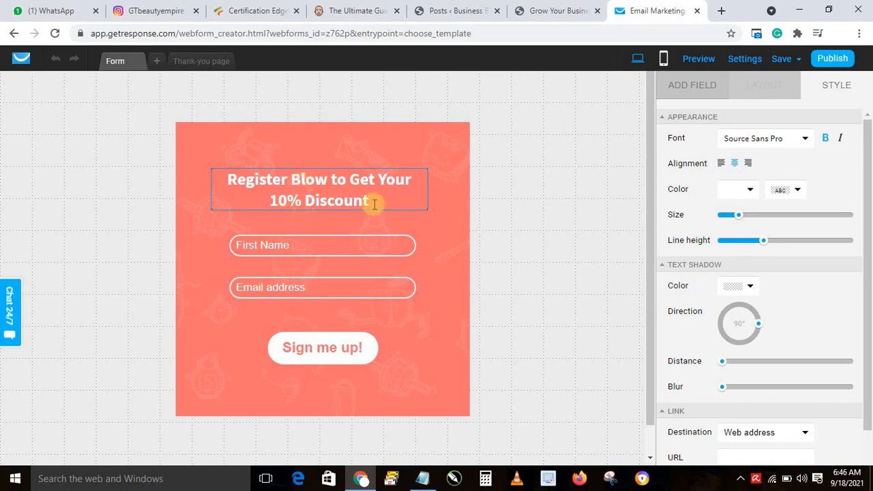
click(426, 223)
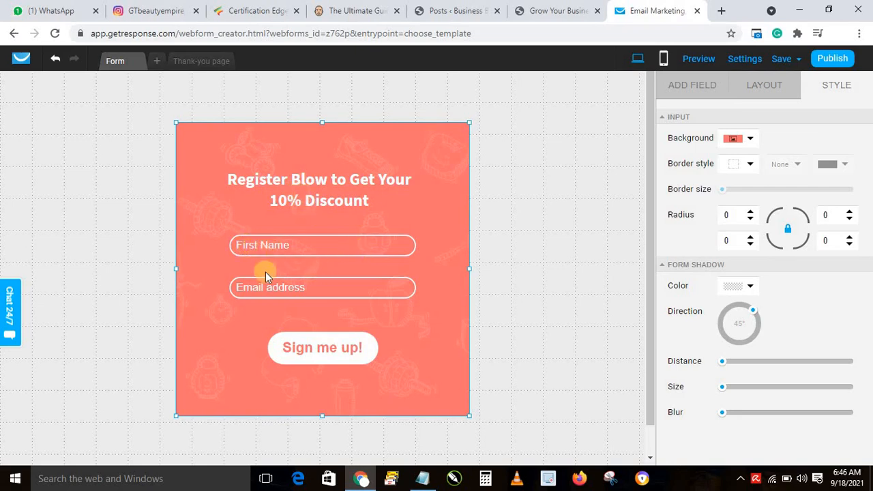
- Try out a predefined Mobile field between the Email address field and the sign-up button, and remove it from the form
click(679, 90)
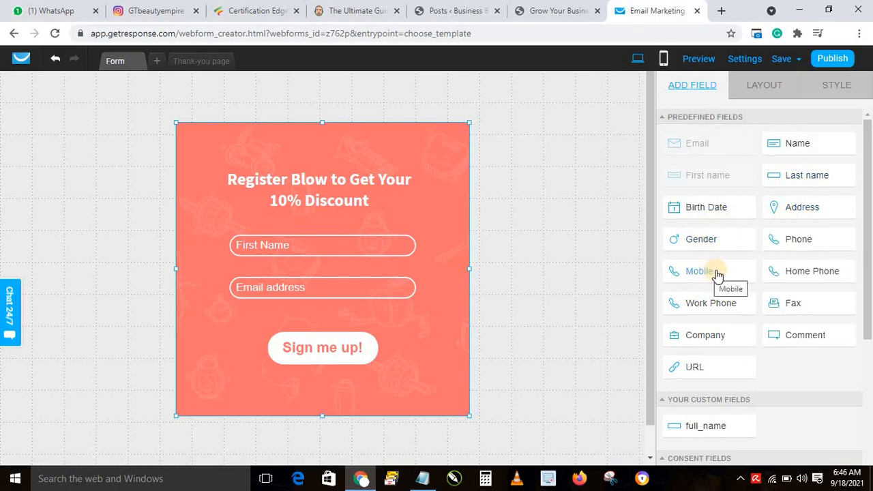
drag(722, 275, 312, 308)
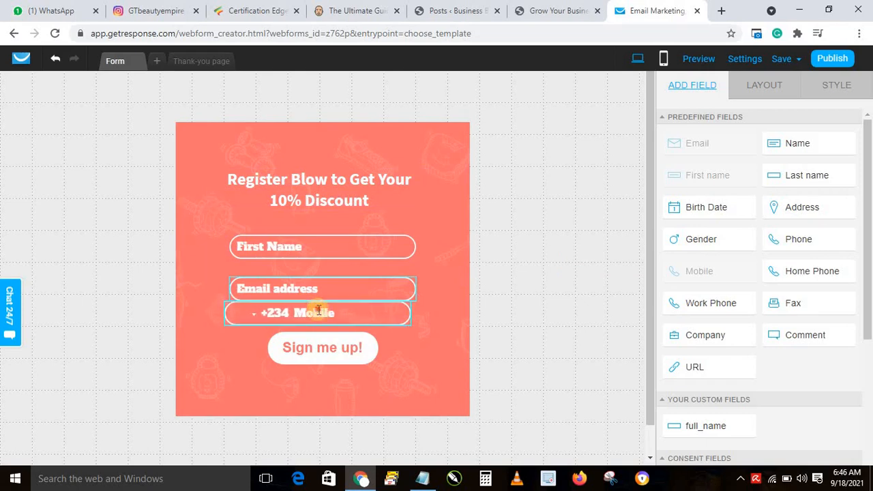
click(303, 366)
drag(304, 312, 311, 326)
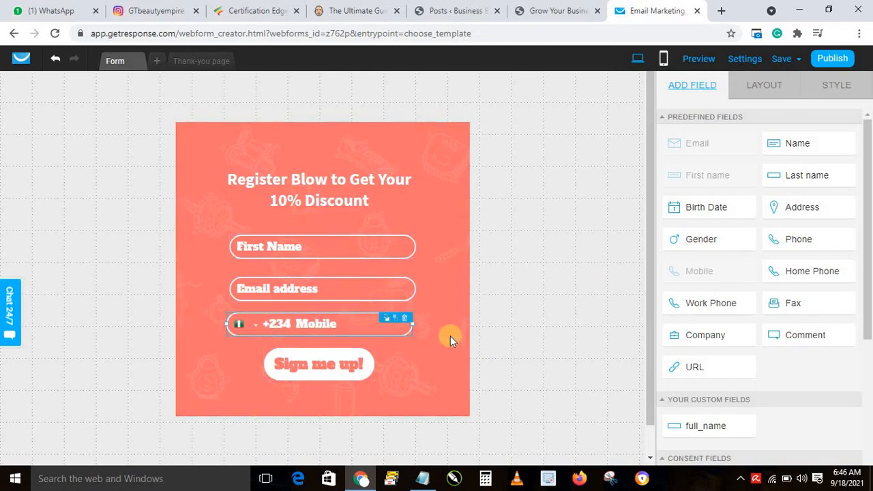
click(450, 335)
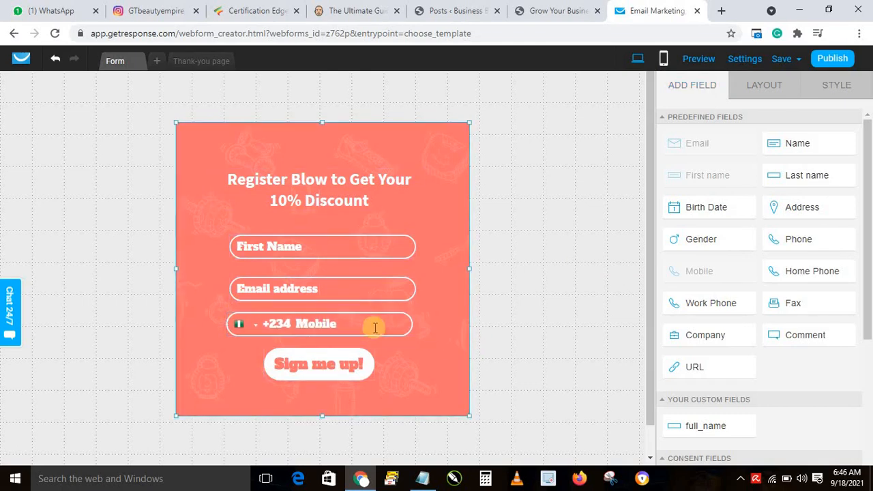
click(336, 322)
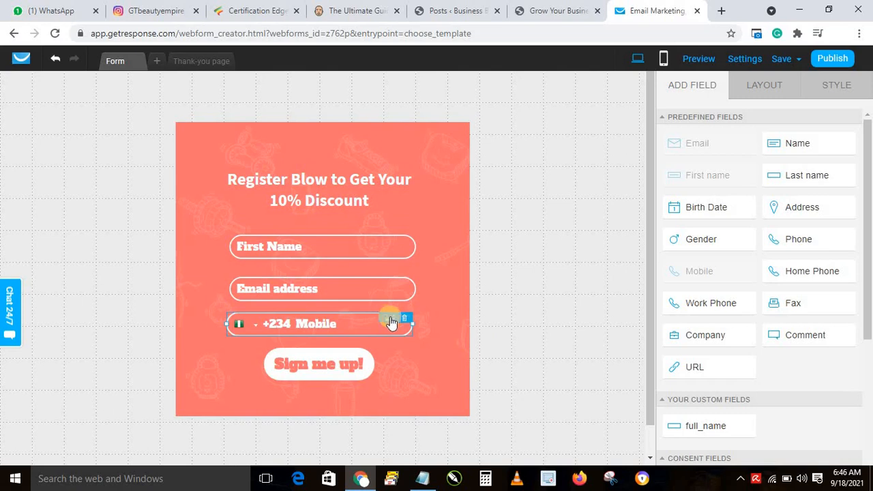
click(404, 318)
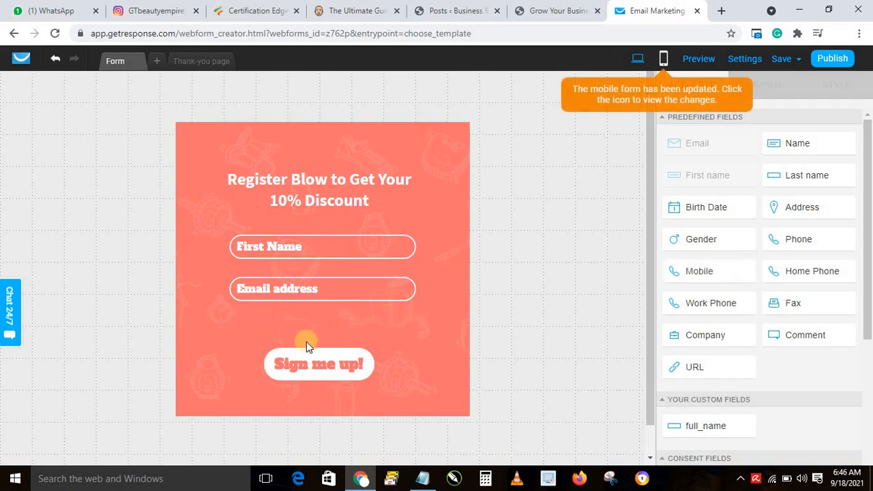
- Move the "Sign me up!" button up so that it sits just beneath the Email address field
drag(308, 367, 293, 337)
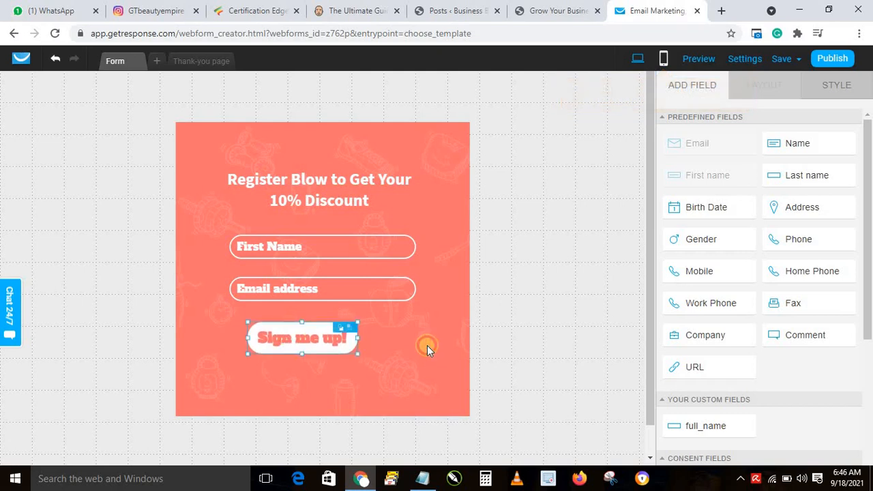
click(427, 345)
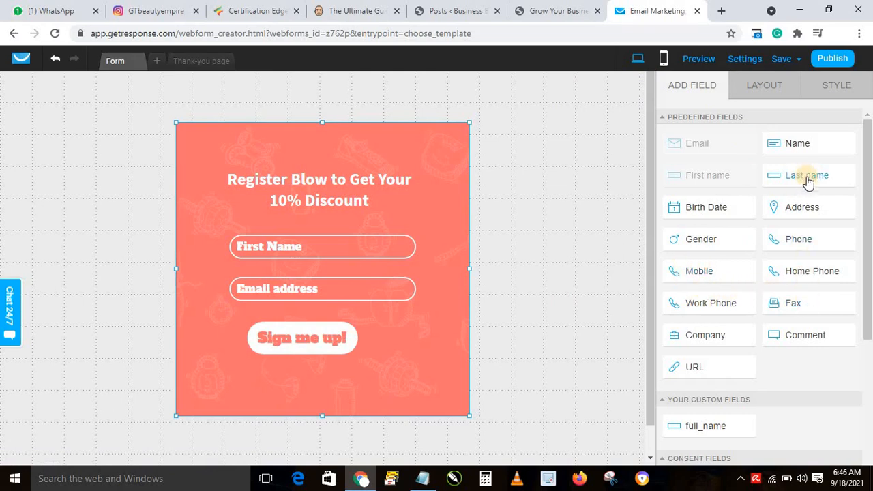
mouse_move(814, 208)
- Change the sign-up button's label to "Get Discount"
click(278, 338)
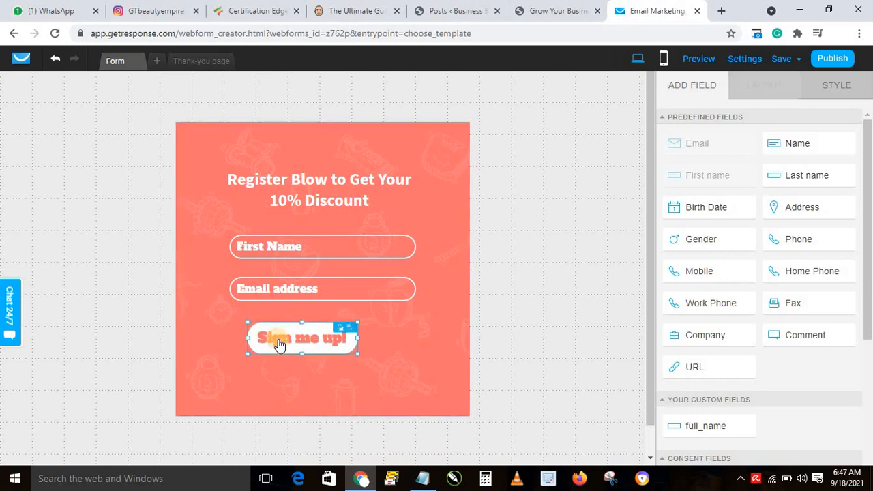
double_click(297, 345)
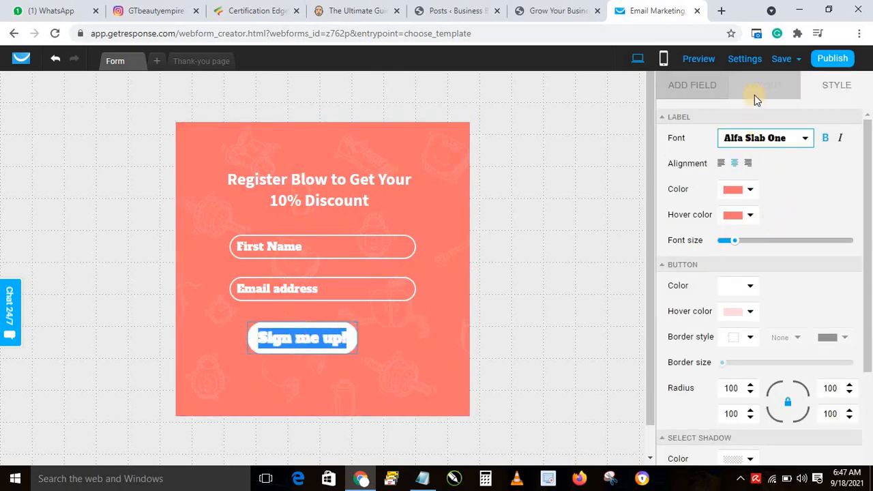
triple_click(285, 339)
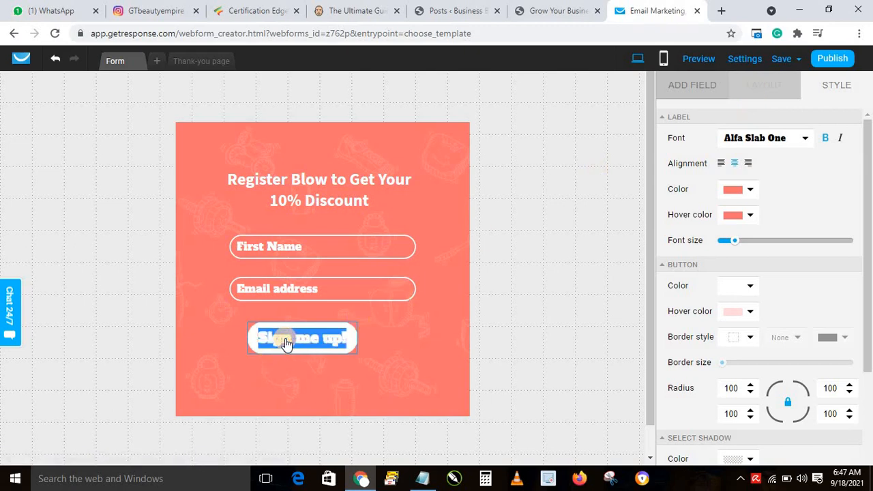
text(Be)
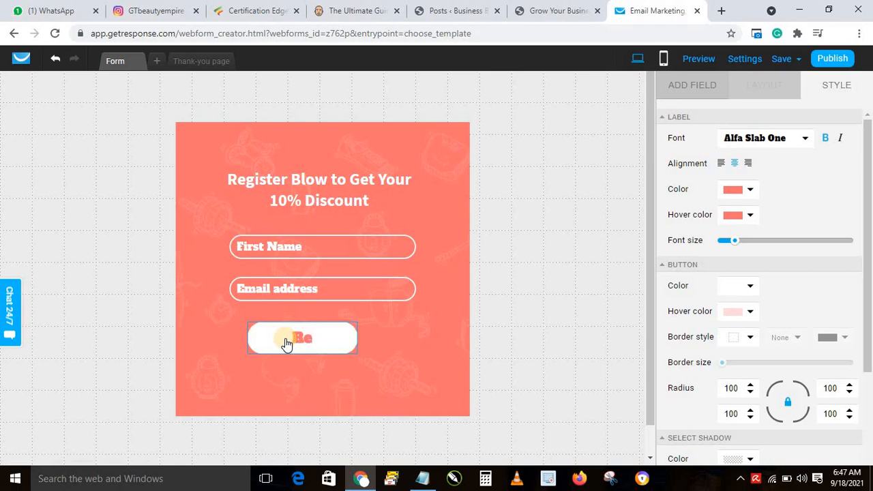
key(BackSpace)
key(BackSpace)
text(Get Discount)
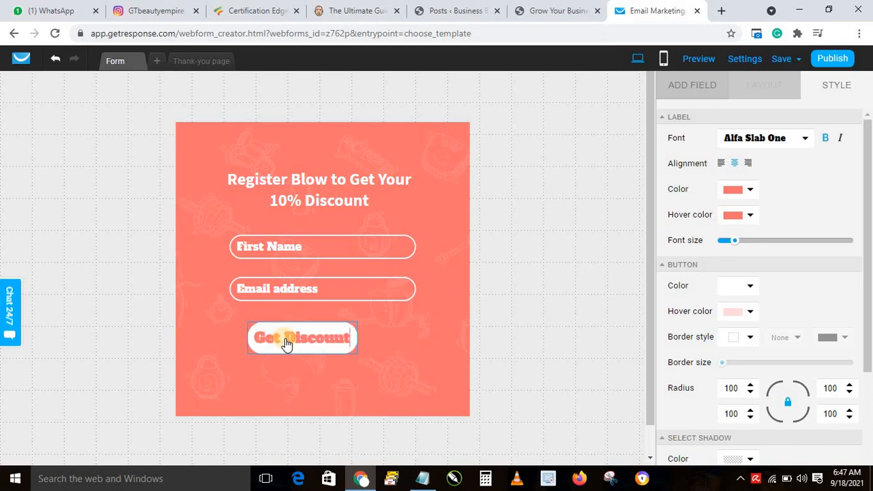
click(416, 341)
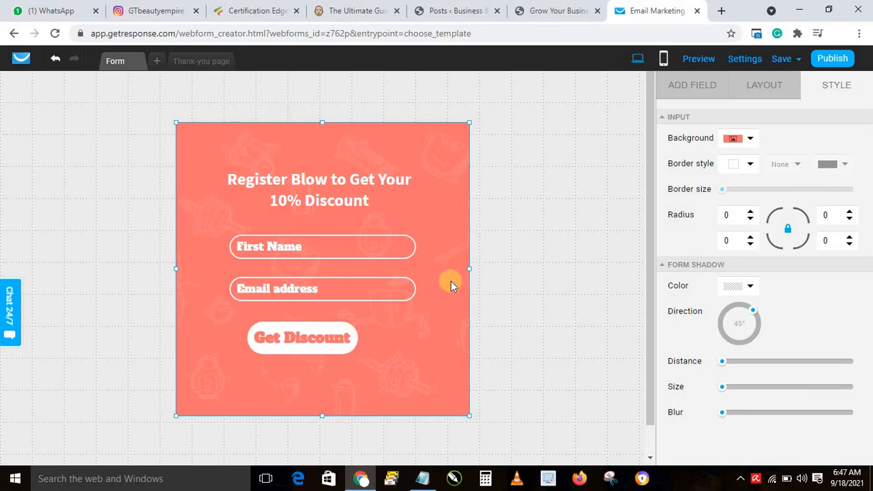
- Examine the heading and follow-up text blocks on the form's thank-you page, and return to the form page
click(199, 61)
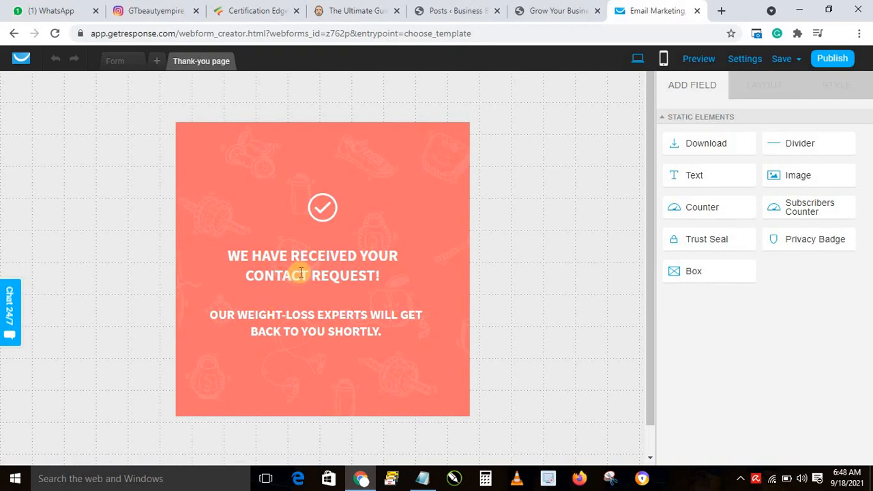
click(282, 257)
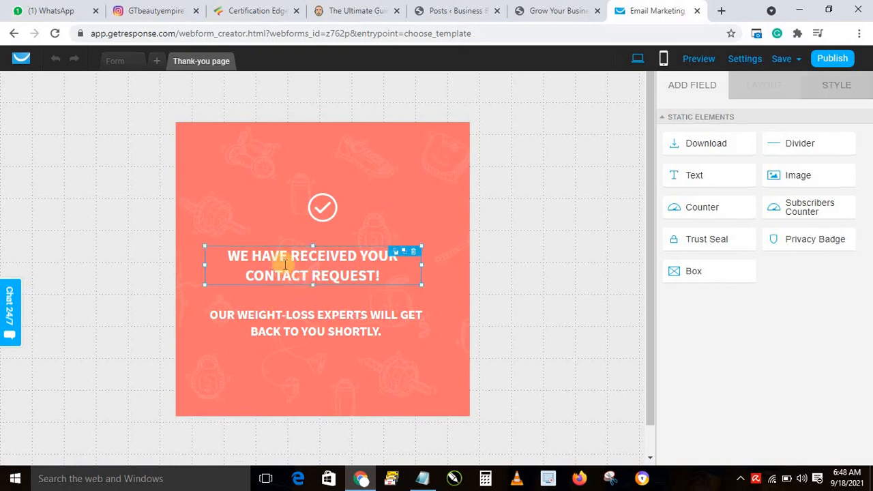
click(272, 322)
click(291, 255)
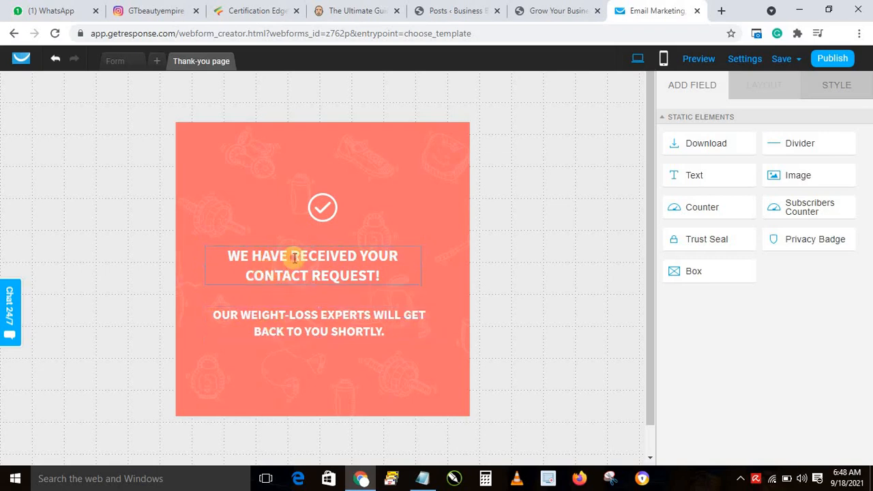
triple_click(294, 258)
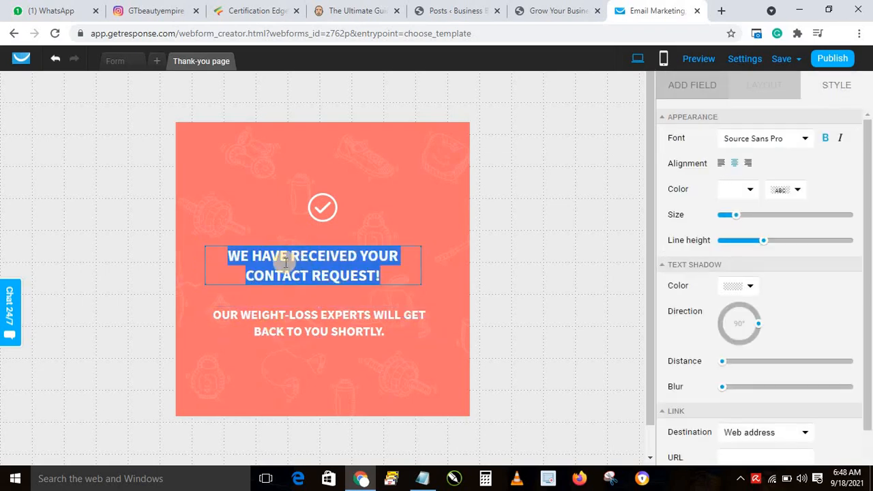
click(296, 322)
triple_click(297, 320)
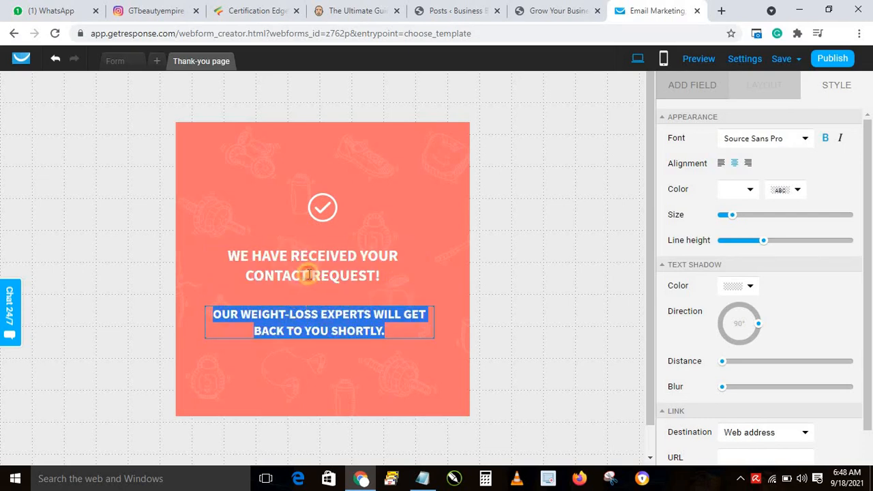
click(198, 302)
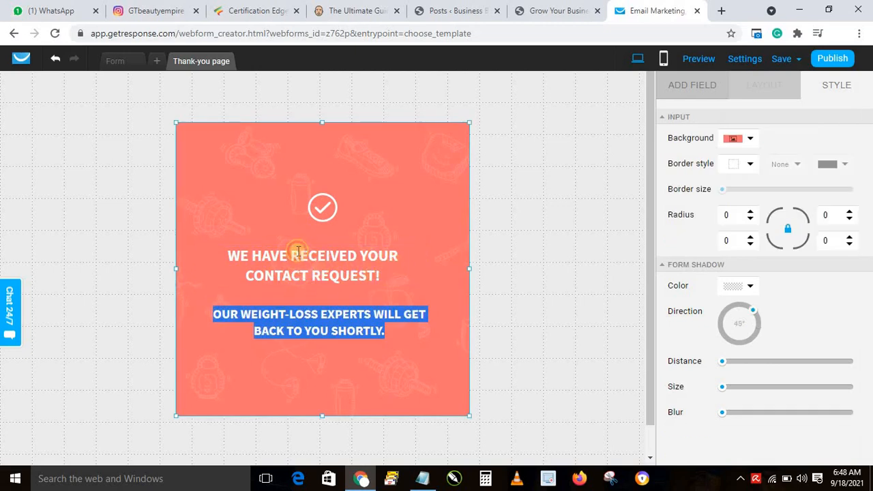
click(298, 250)
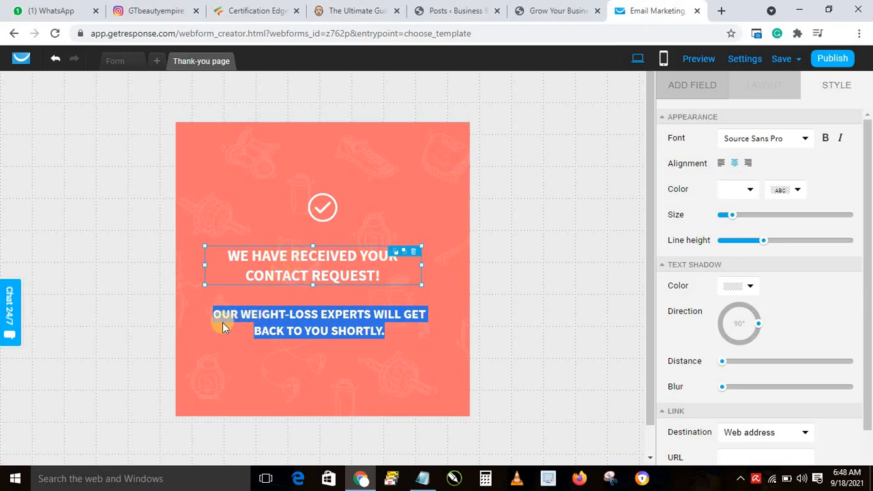
click(216, 343)
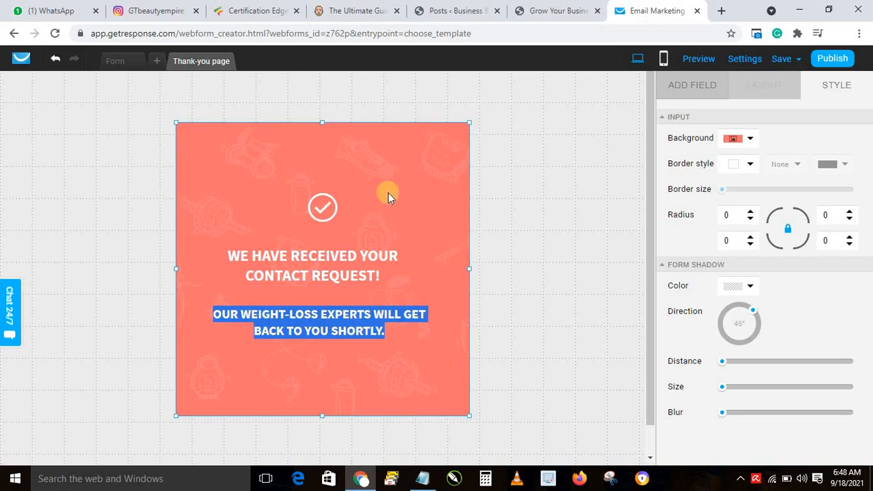
click(111, 60)
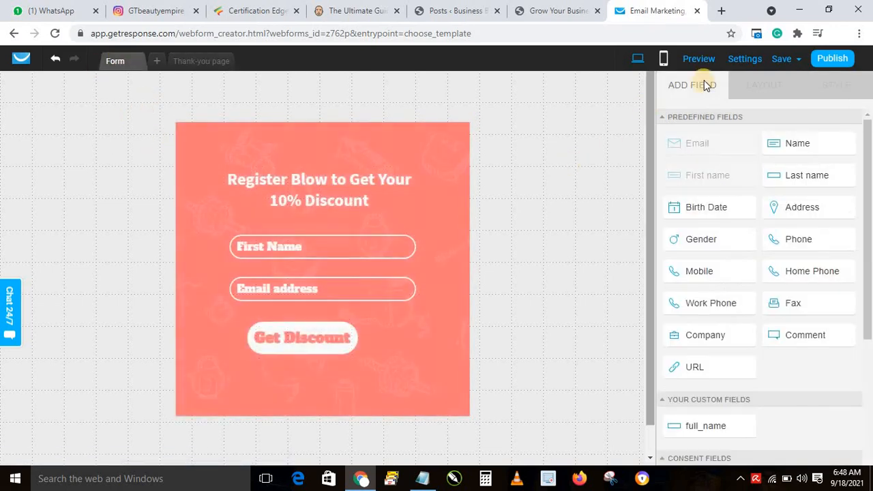
- Rename the form as "TV" in the form settings
click(747, 59)
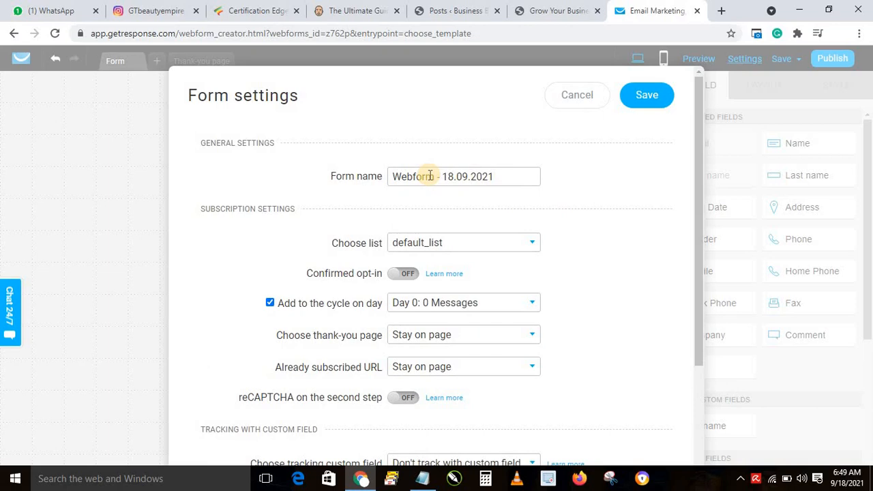
triple_click(430, 175)
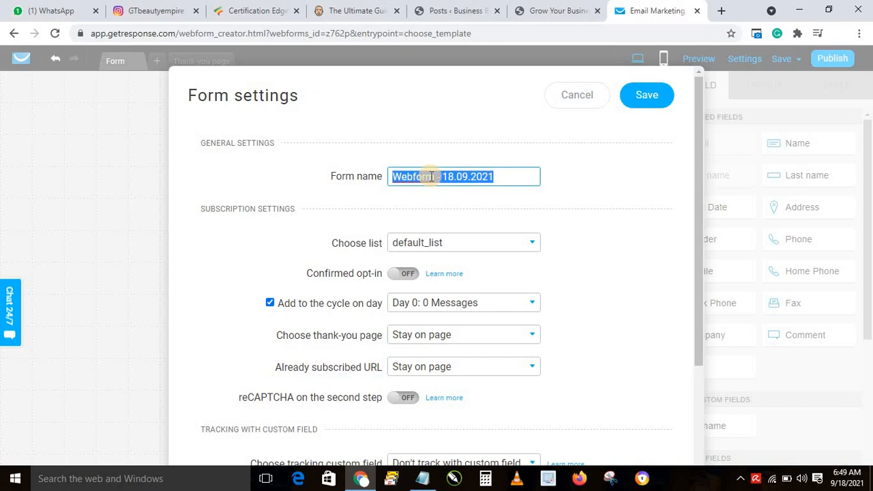
text(Te)
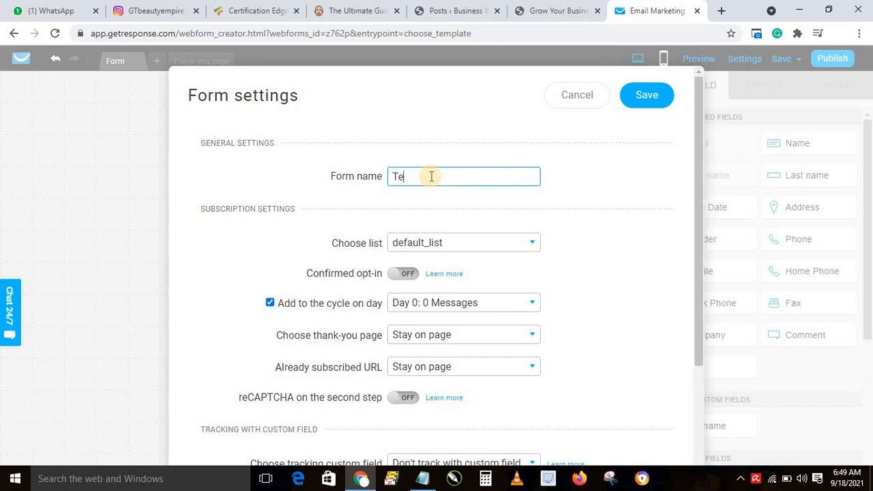
text(le)
key(BackSpace)
key(BackSpace)
key(BackSpace)
text(V)
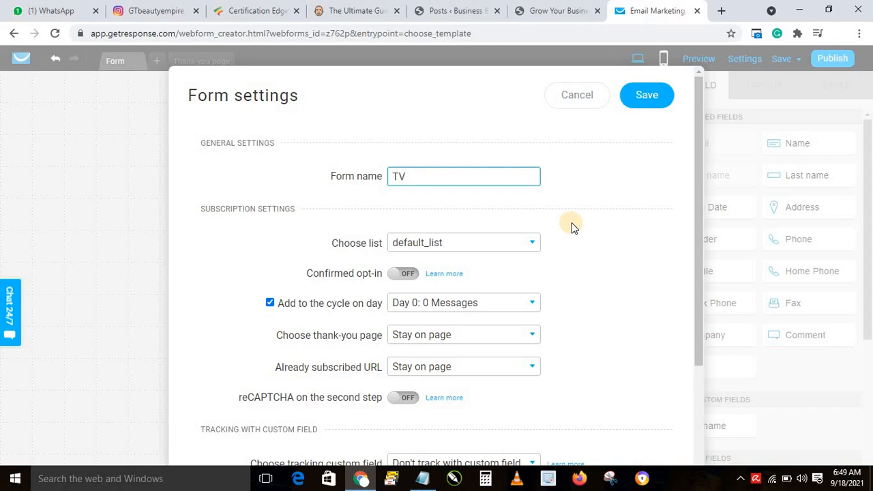
- Choose "propects_remarketing" as the form's subscription list and save the form settings
click(492, 245)
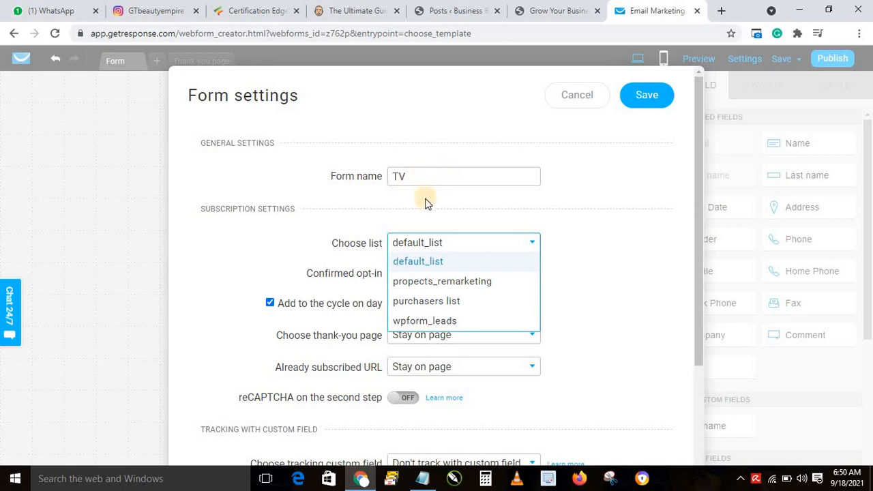
click(440, 281)
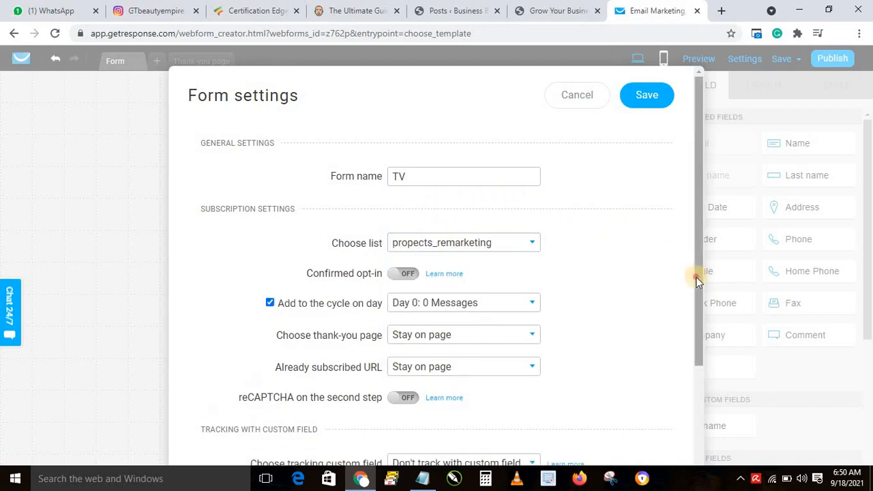
drag(697, 281, 695, 330)
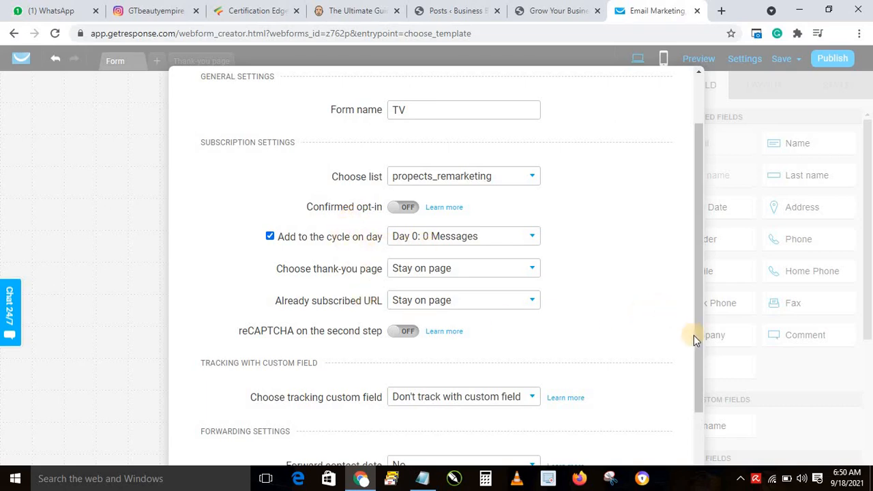
drag(693, 366, 697, 261)
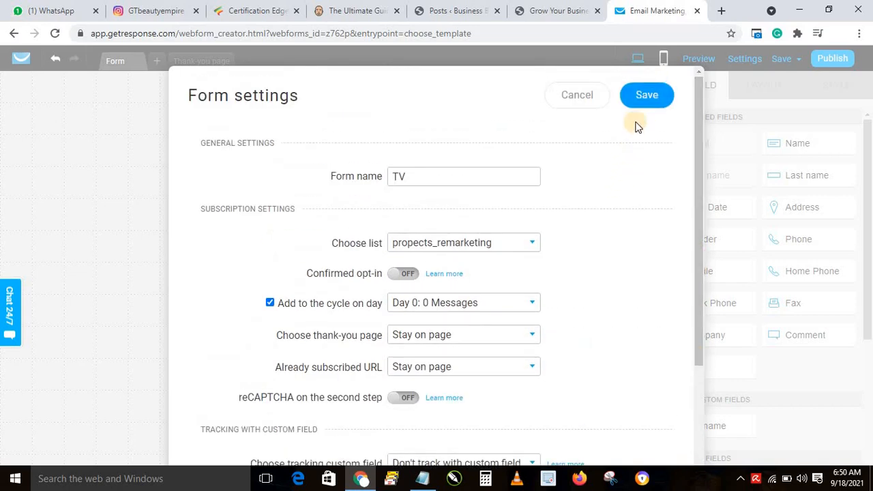
click(642, 101)
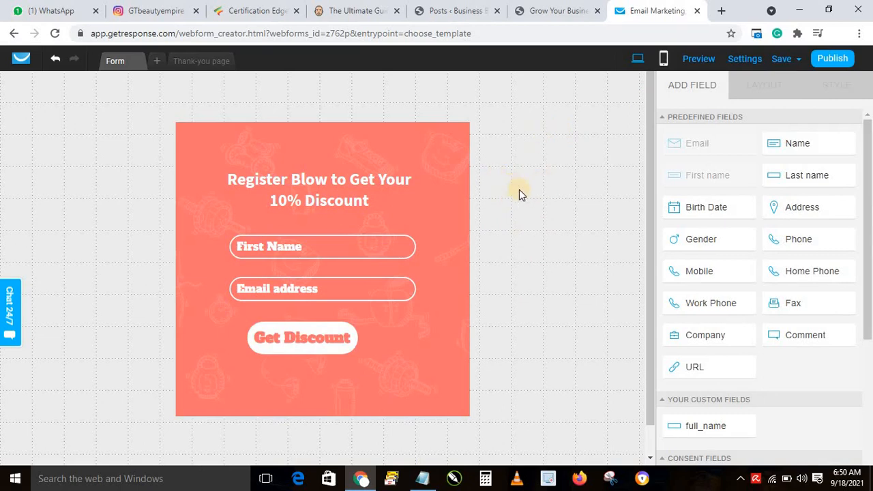
- Publish the form, copy its self-install JavaScript code, and copy the form link with hosting by GetResponse selected
click(831, 60)
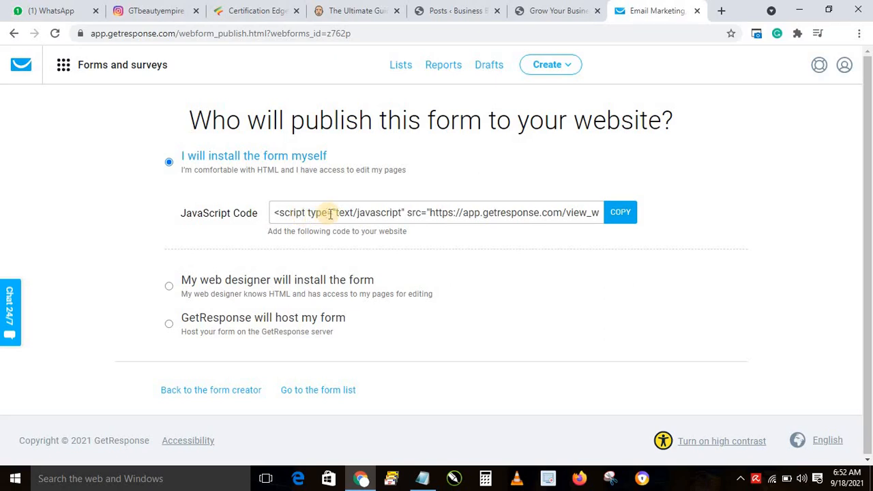
click(622, 215)
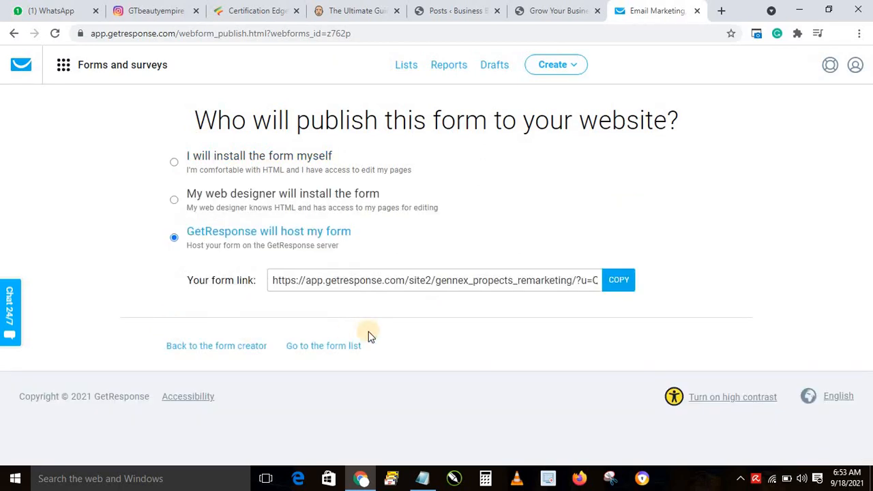
click(631, 285)
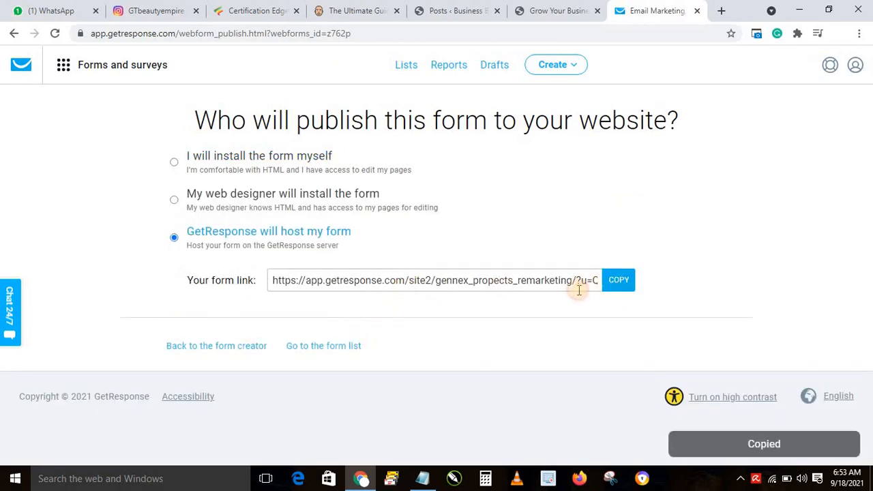
- Open the copied form link in a new browser tab to view the hosted form
click(721, 11)
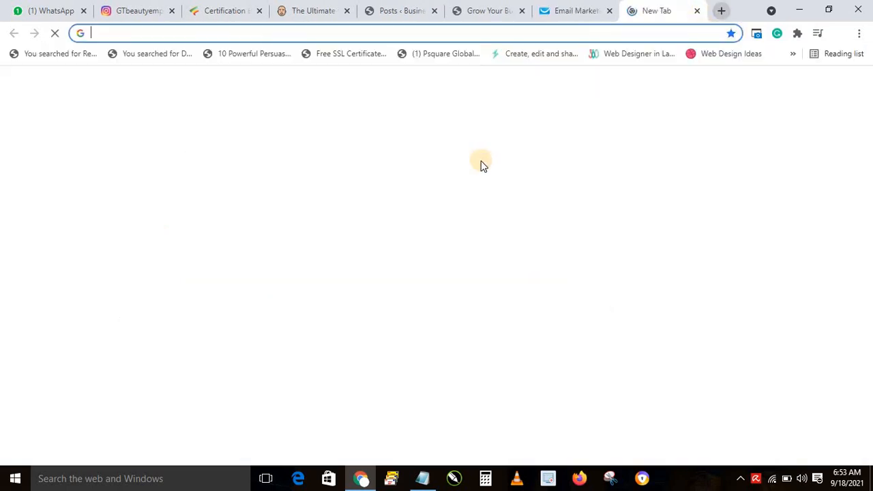
key(ctrl+v)
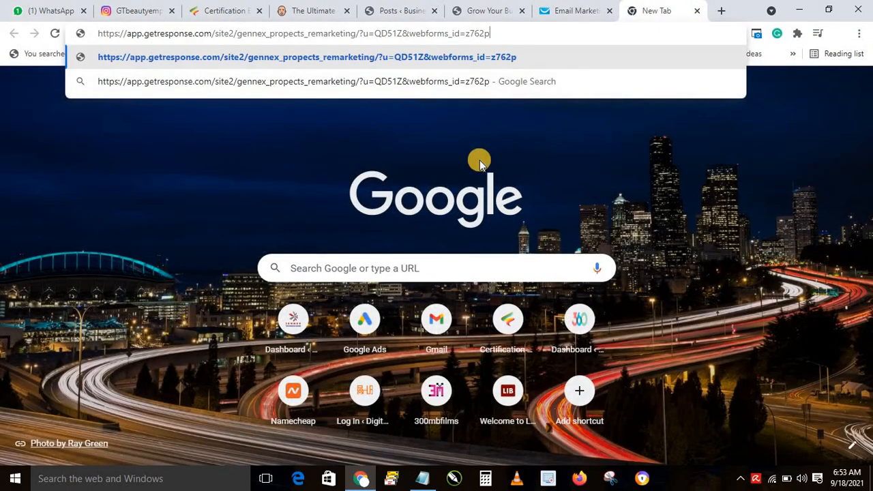
key(Return)
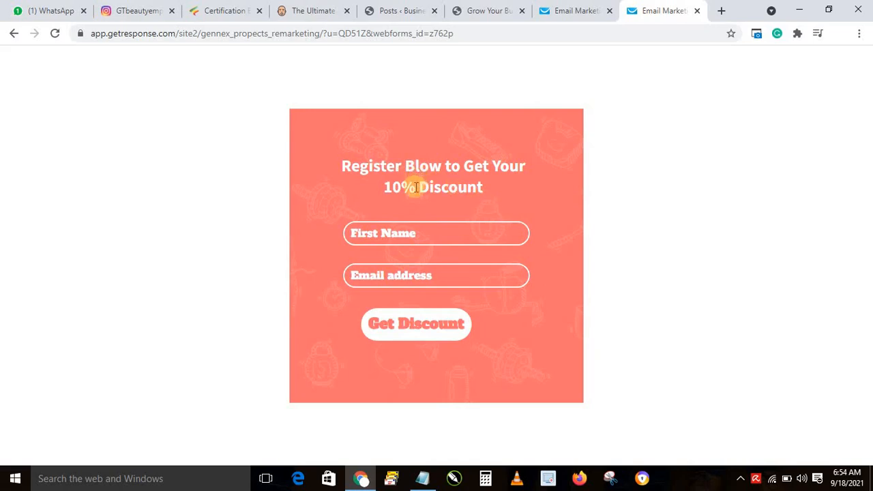
- Start creating a new landing page from the form publishing page, and close the tab showing the hosted form
click(568, 8)
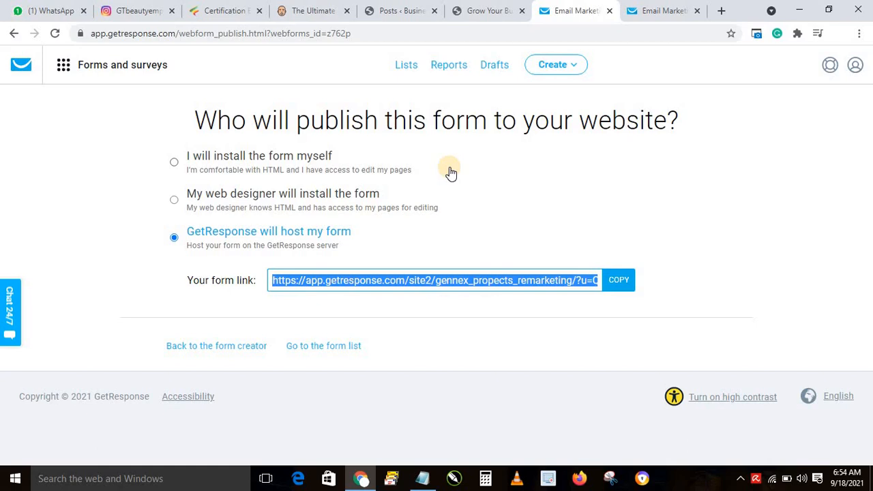
click(62, 67)
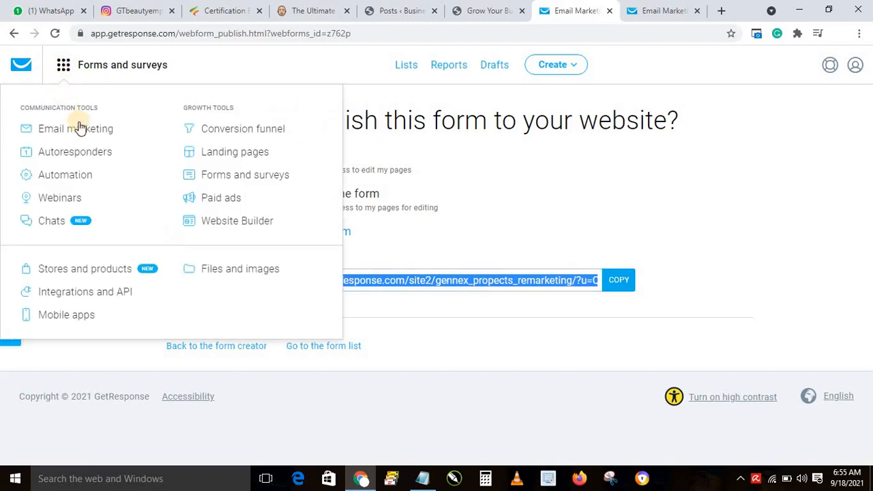
click(555, 65)
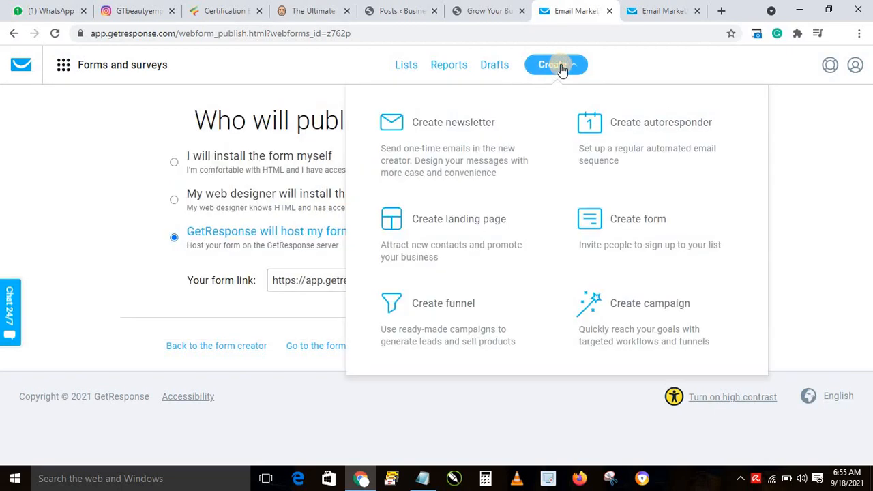
click(467, 225)
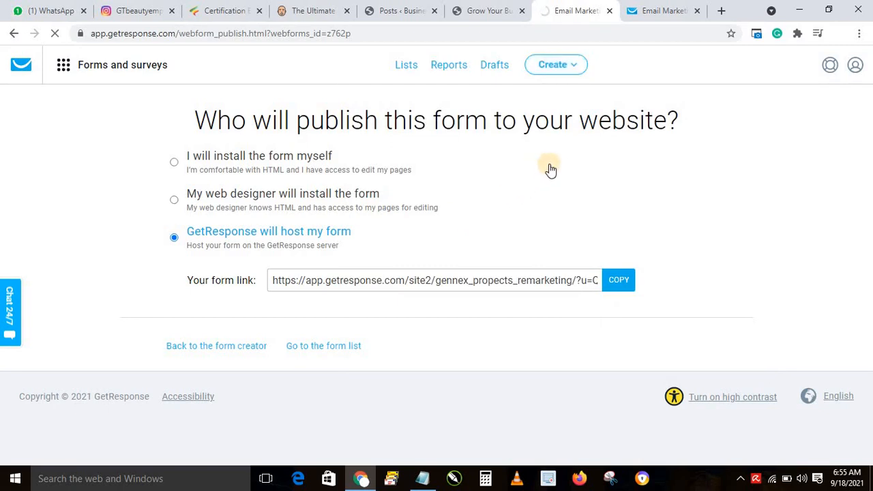
click(647, 11)
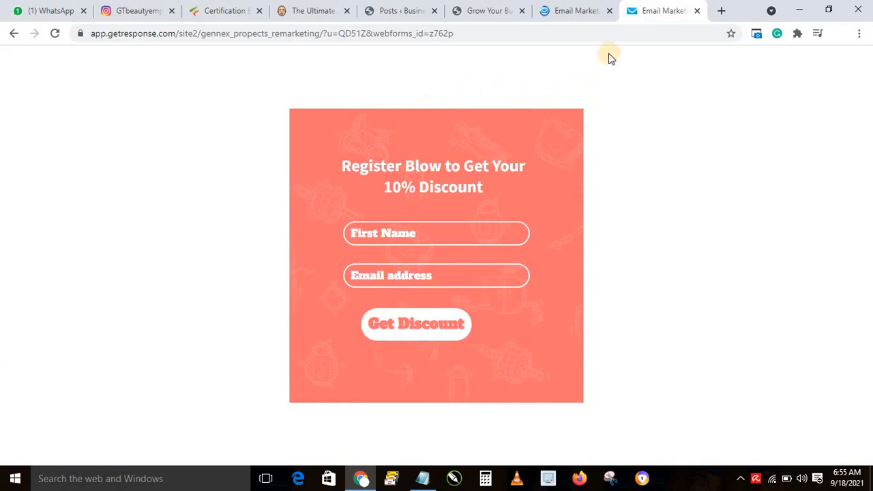
click(697, 11)
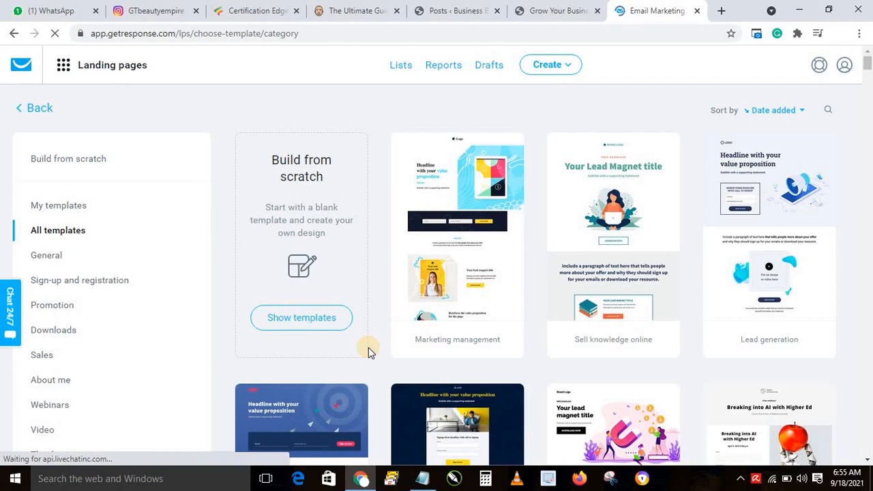
- Select the "Sell knowledge online" template, name the landing page "Tv", and proceed to the landing page editor
mouse_move(590, 273)
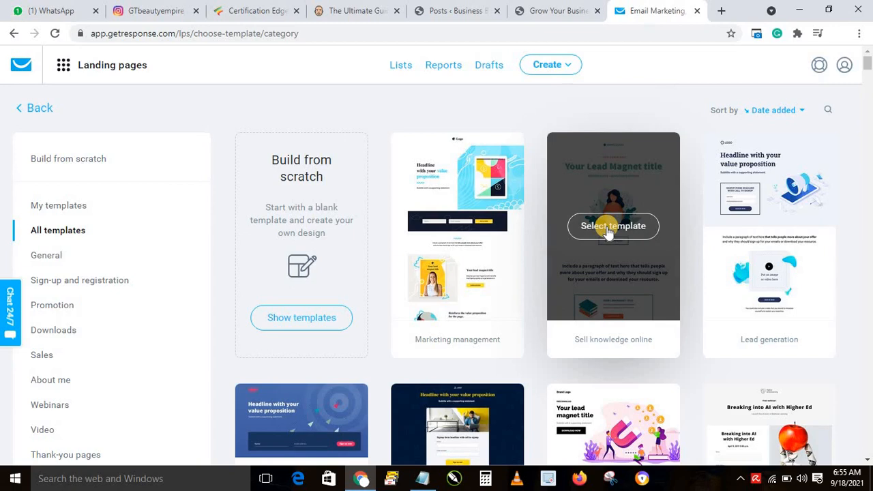
click(607, 228)
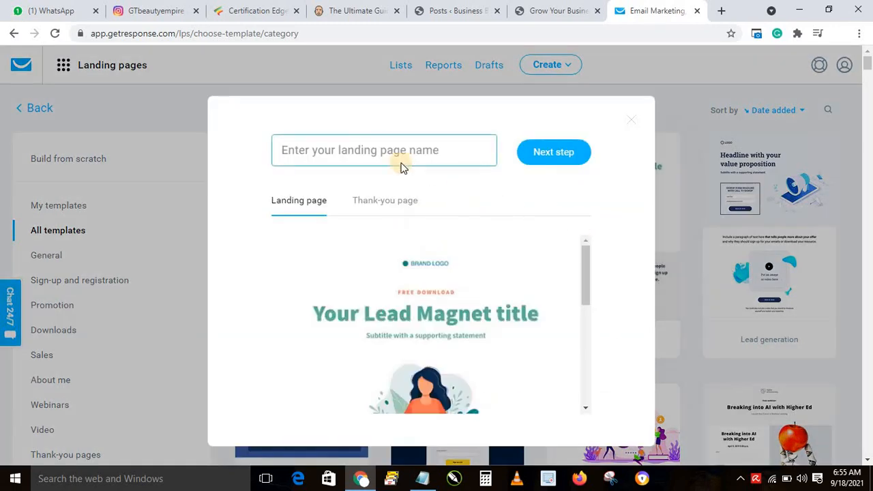
click(348, 148)
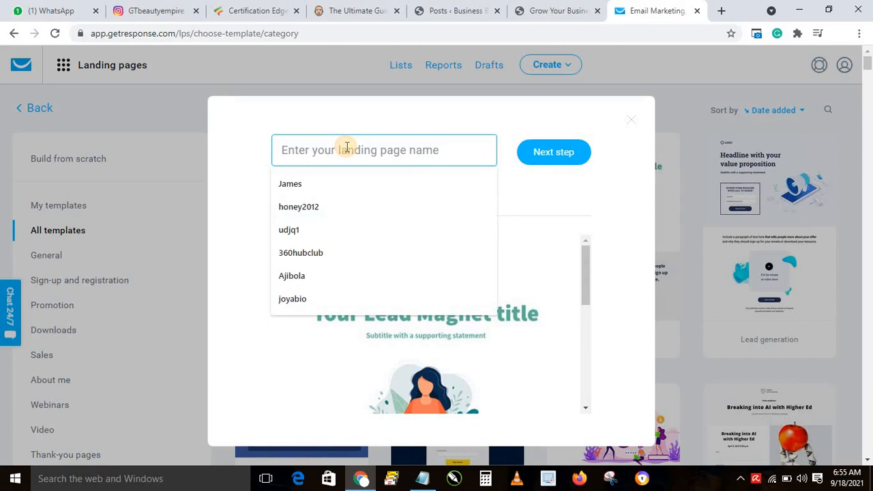
text(Tv)
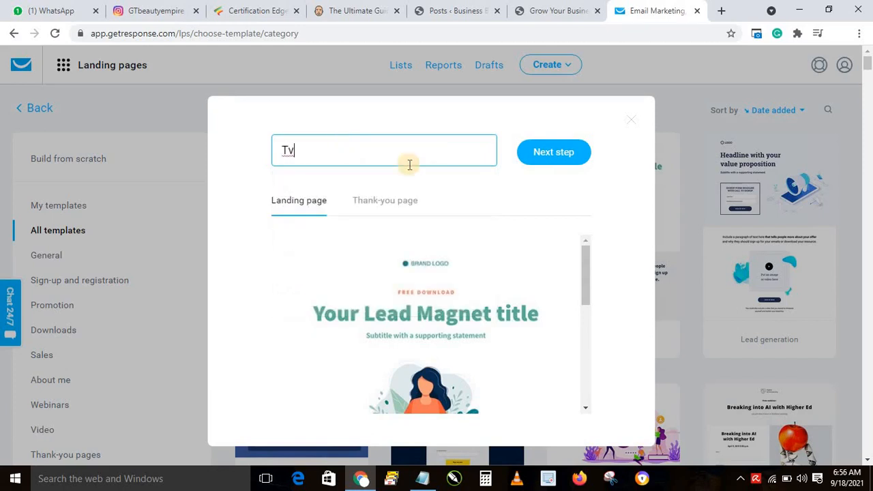
click(560, 154)
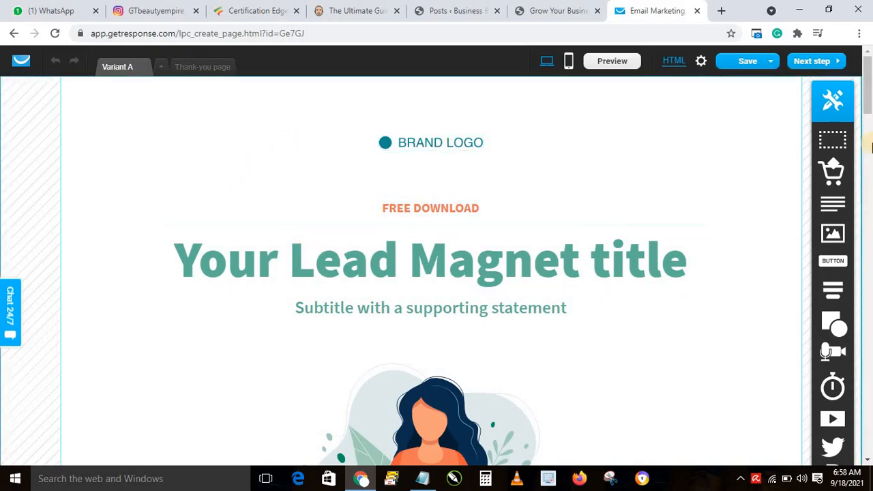
- Delete the brand logo above the "FREE DOWNLOAD" text on the landing page
drag(869, 101, 870, 252)
drag(869, 267, 869, 81)
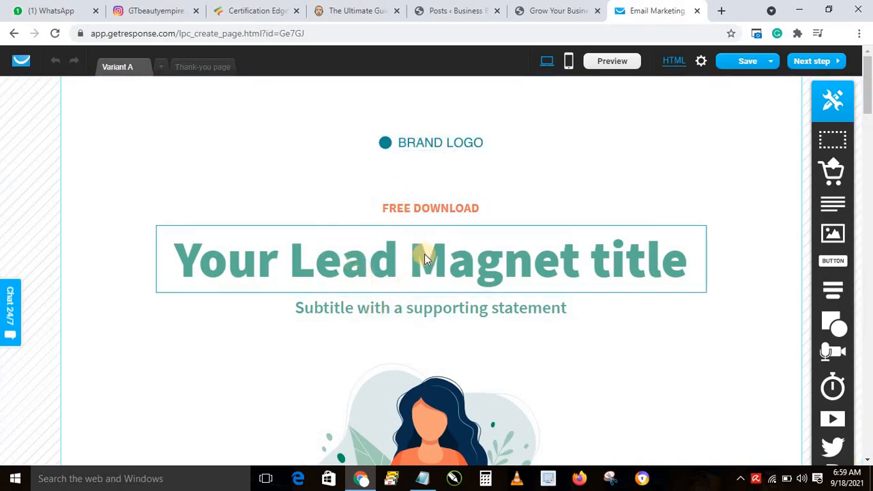
click(421, 143)
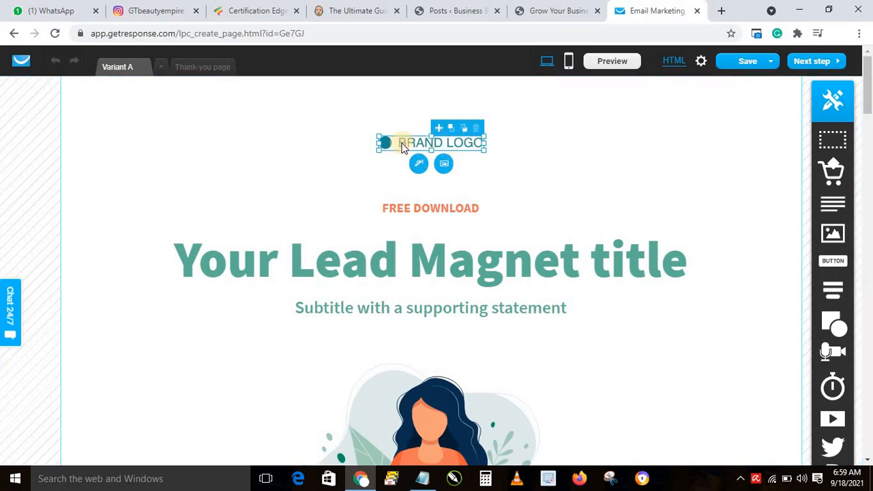
click(476, 131)
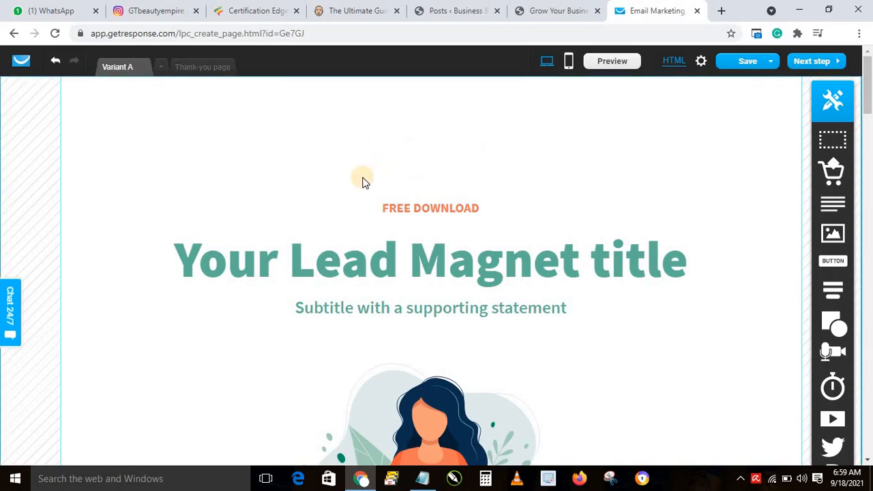
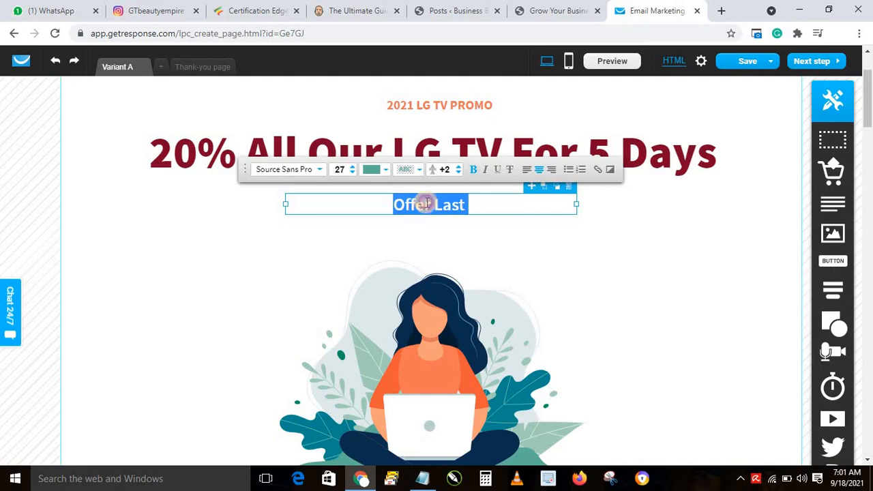
key(BackSpace)
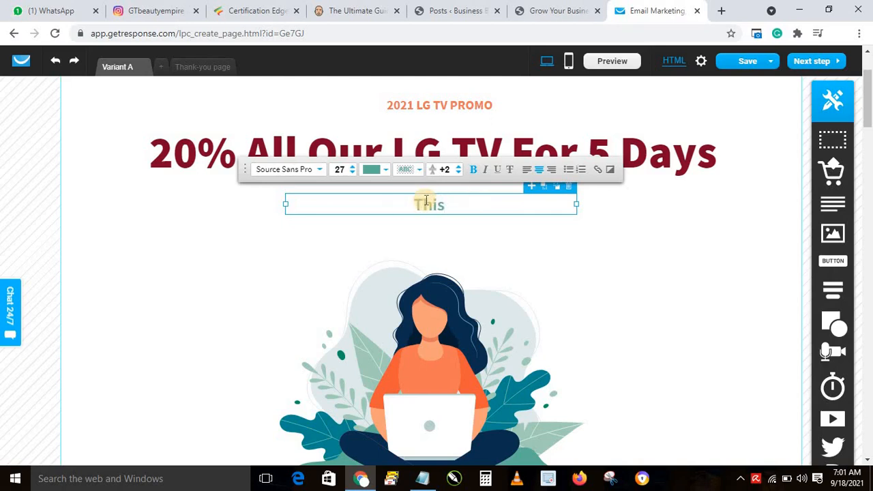
text(This offer)
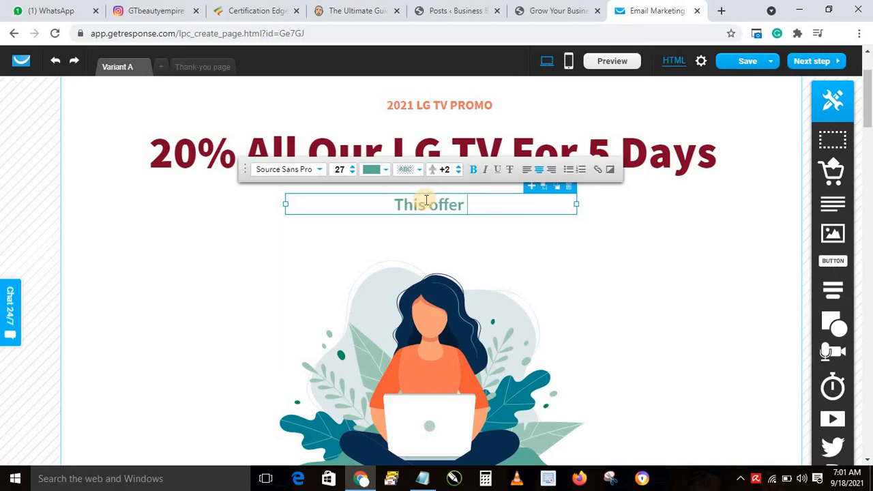
text( is)
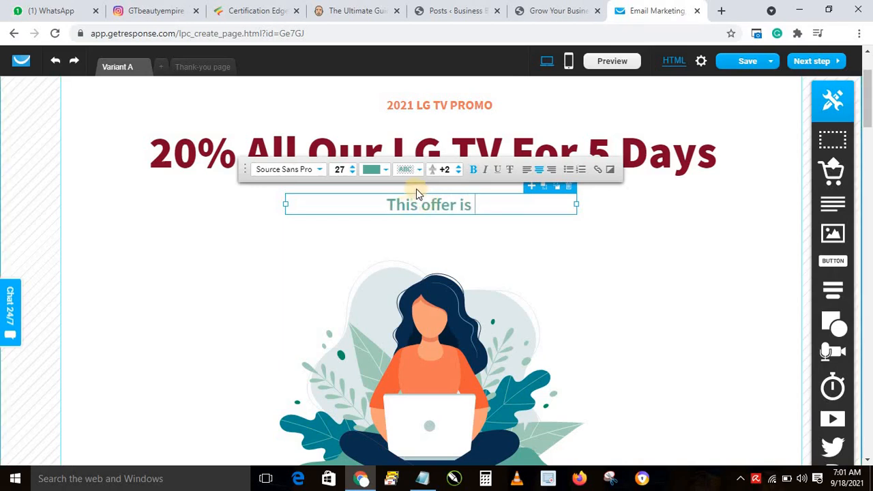
- Replace the subtitle beneath the LG TV headline with "Free Shipping For"
triple_click(416, 203)
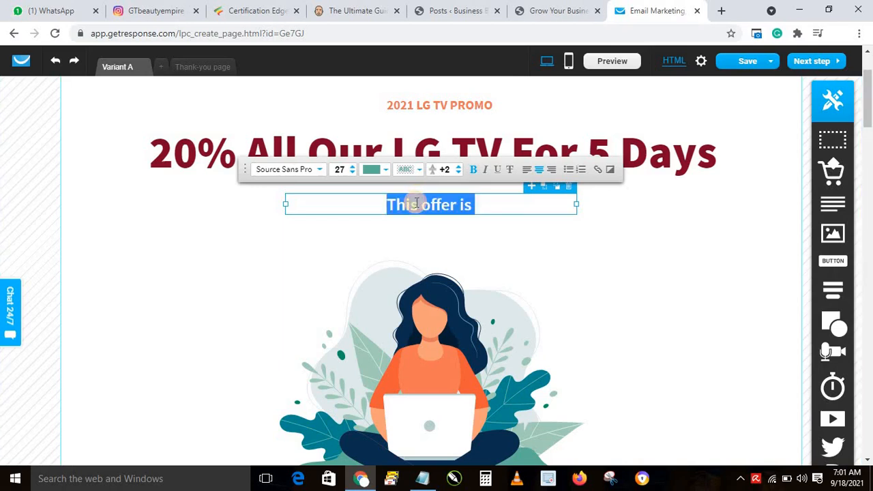
text(Freee)
key(BackSpace)
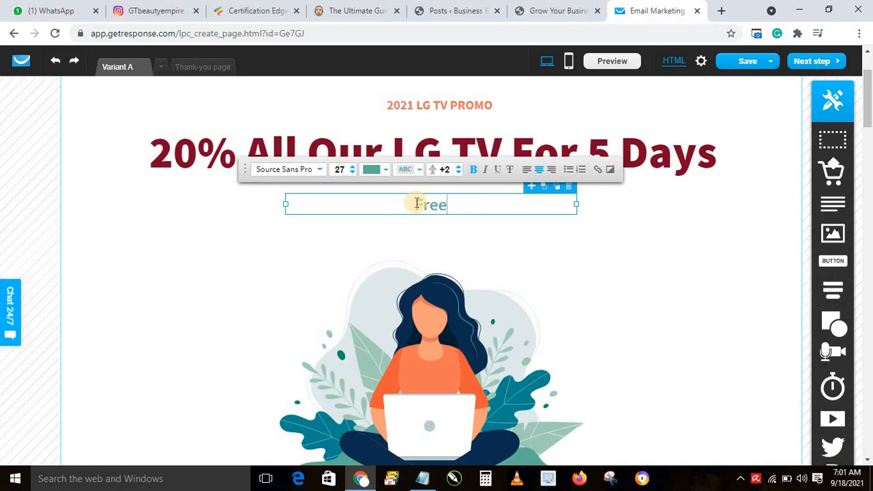
text(Shippin)
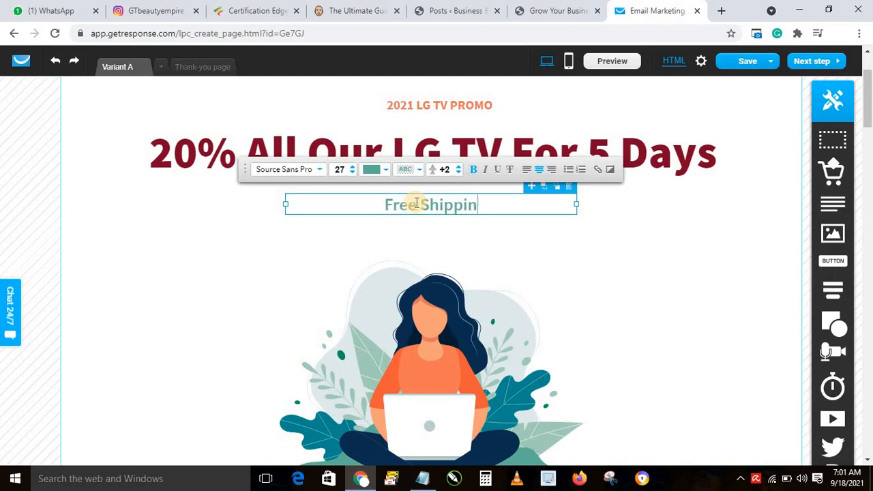
text(g For )
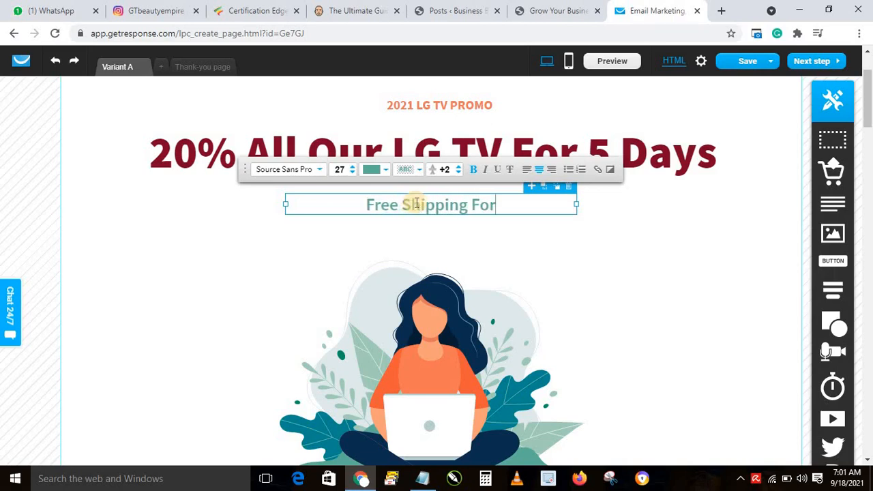
- Complete the free shipping subtitle with "Accra Residence"
text(Lagos)
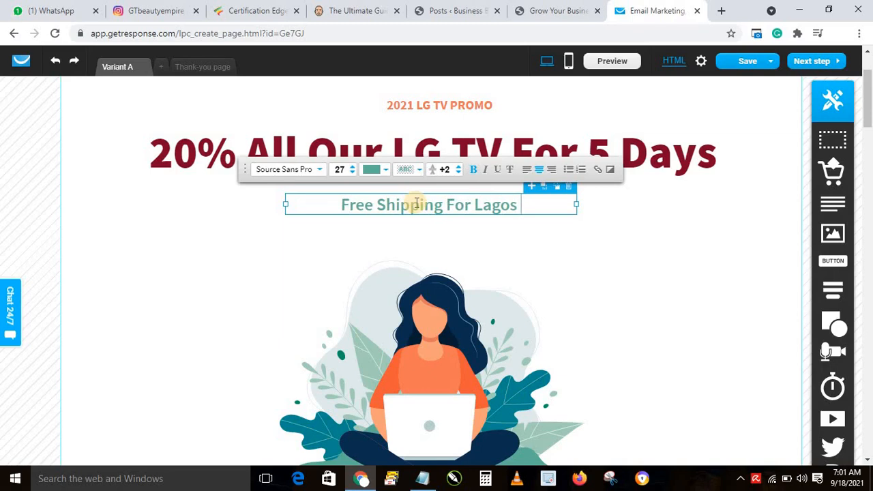
key(BackSpace)
key(BackSpace)
key(BackSpace)
key(BackSpace)
key(BackSpace)
key(BackSpace)
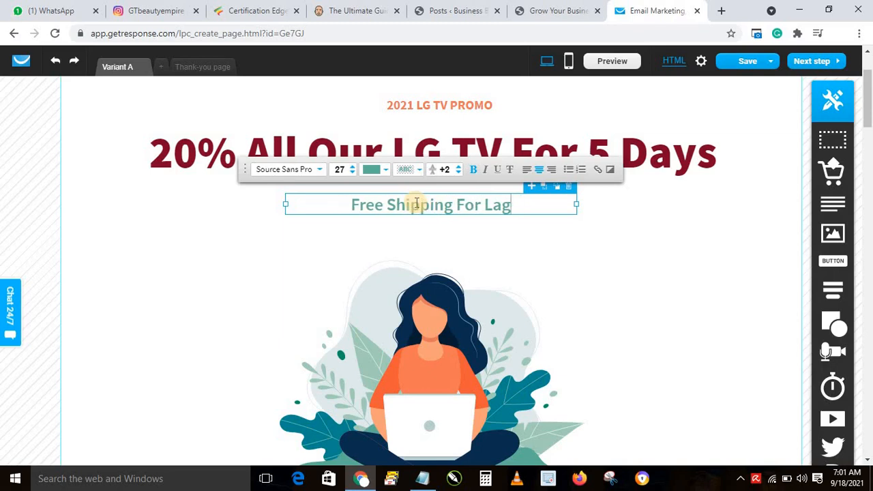
text(Acc)
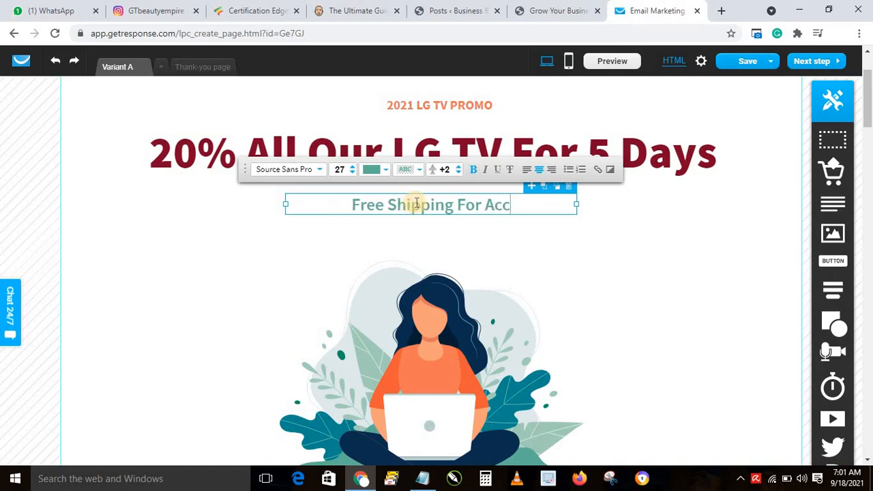
text(ra Re)
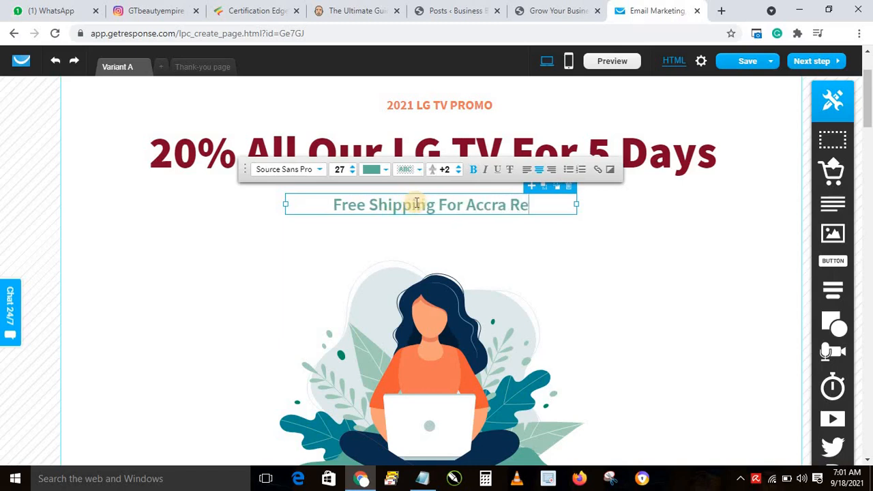
text(sidence)
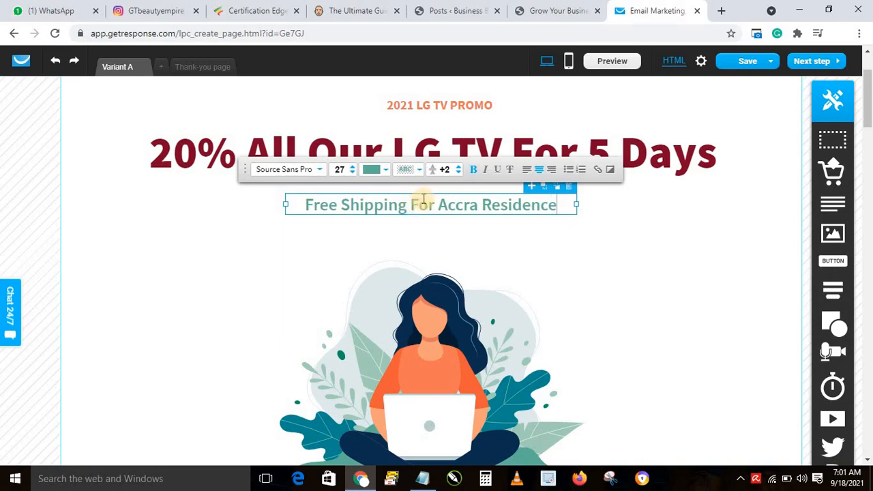
click(633, 216)
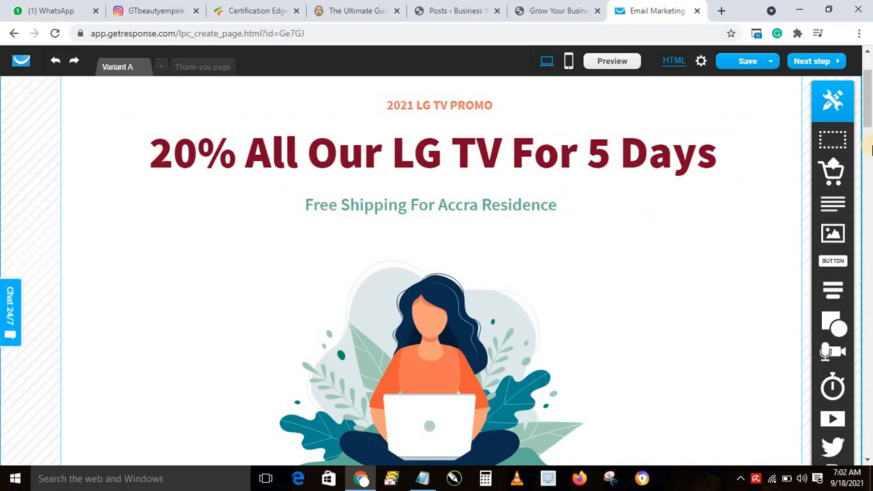
- Replace "Accra Residence" in the subtitle so the line reads "Free Shipping For First 100 Buyers"
click(443, 201)
double_click(447, 205)
click(413, 204)
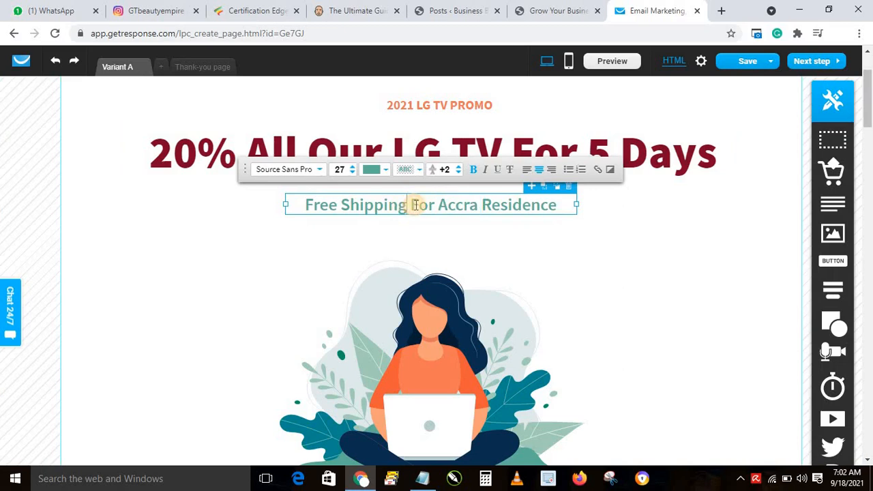
drag(413, 204, 550, 207)
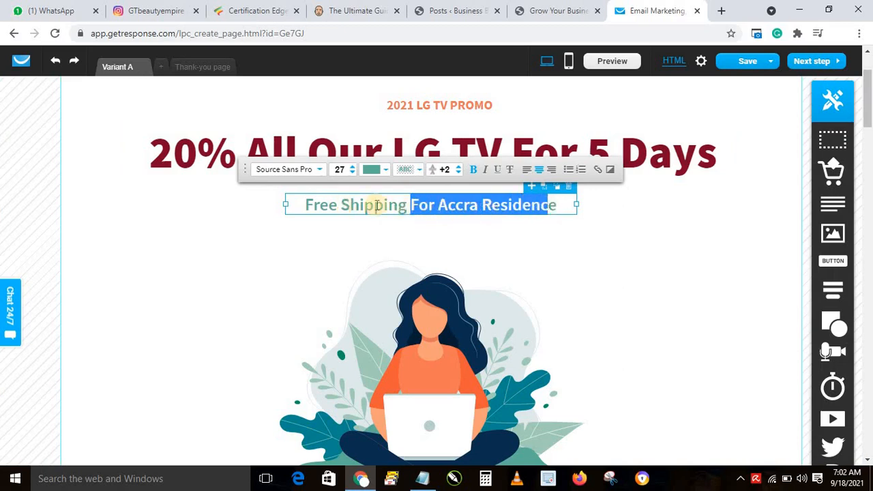
click(429, 204)
drag(442, 205, 565, 207)
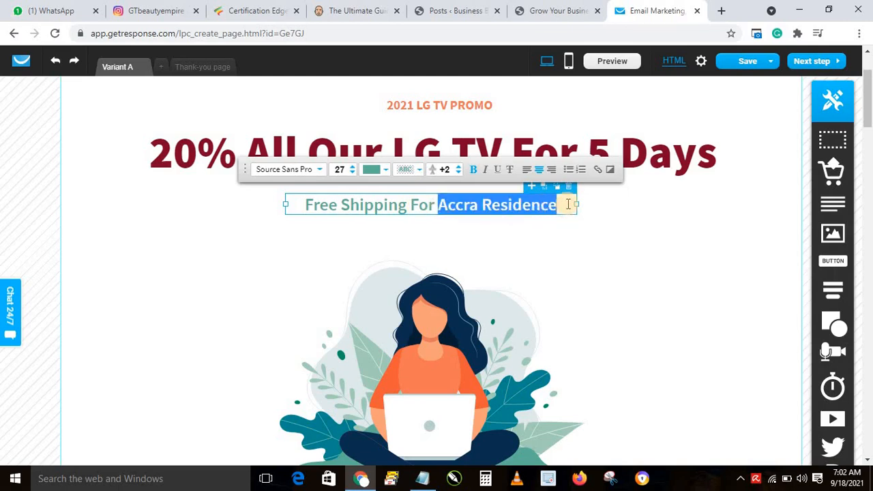
text(Firdt)
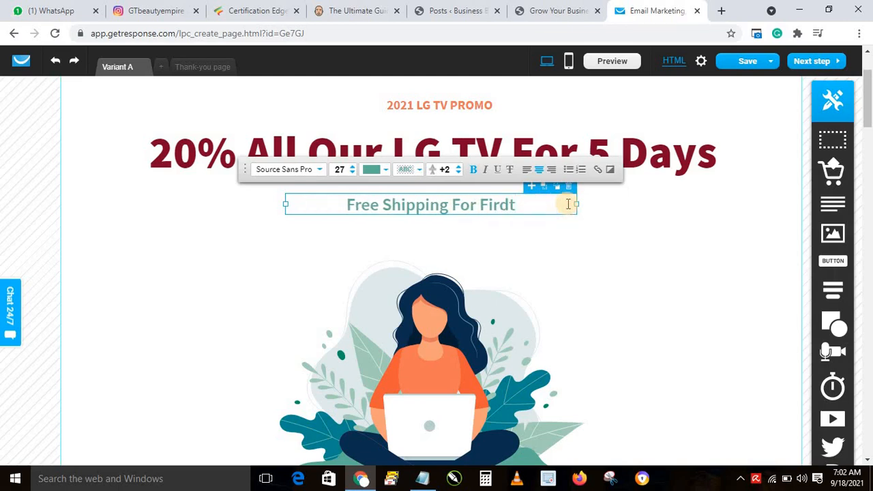
key(BackSpace)
key(BackSpace)
text(st )
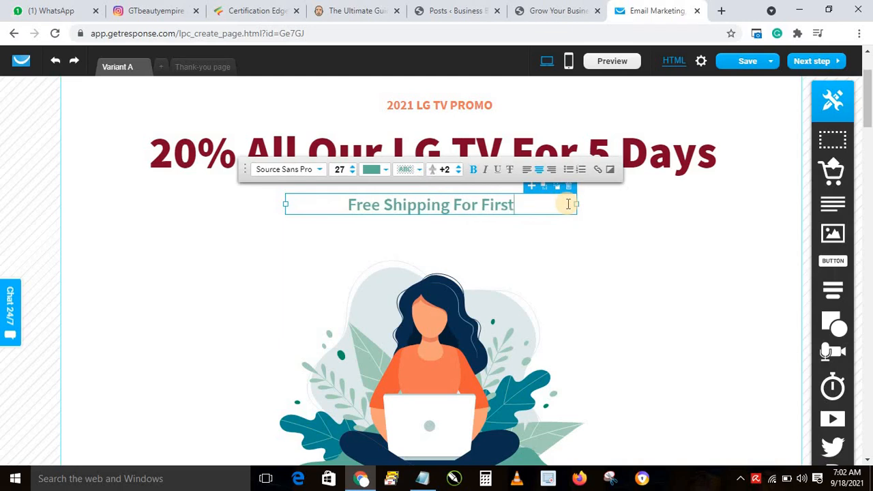
text(100)
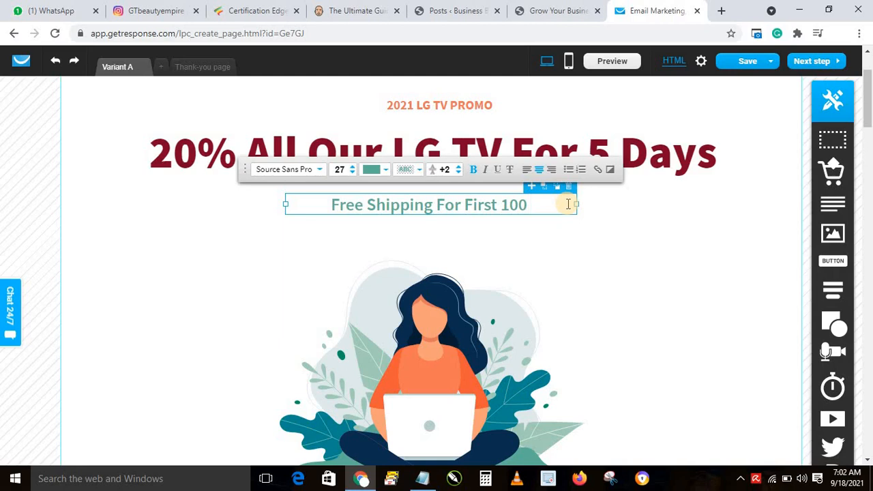
text( Buyers)
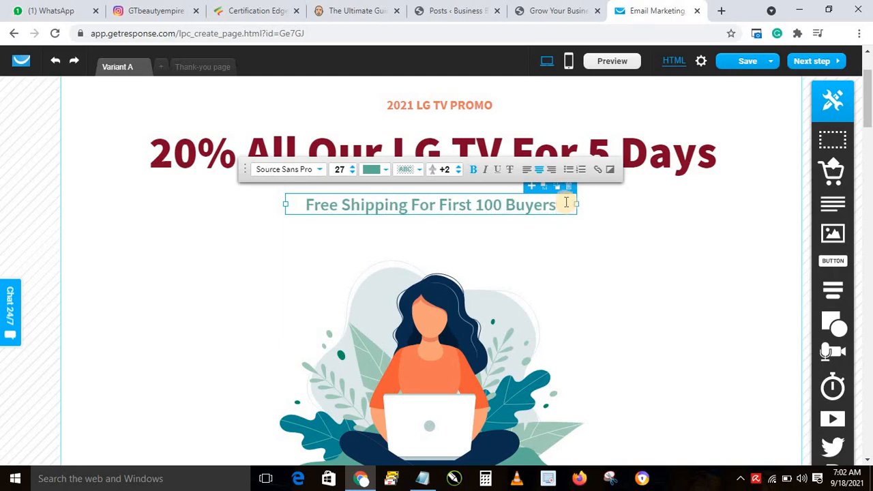
click(633, 203)
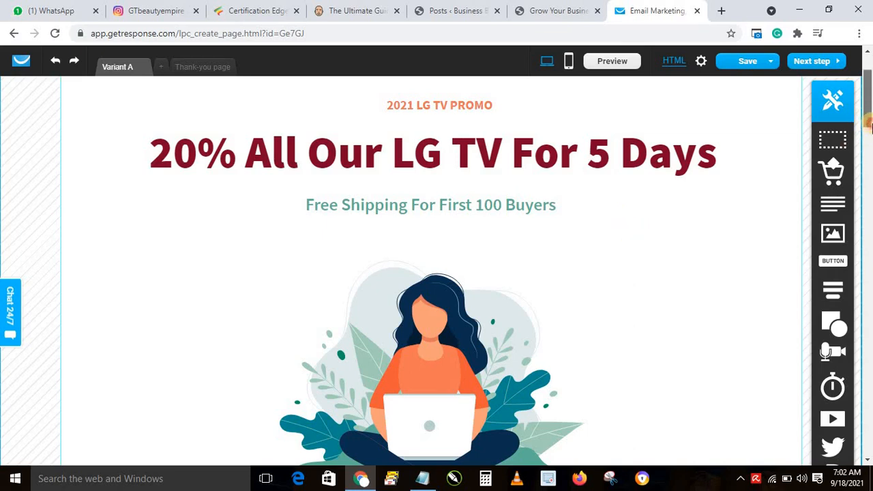
drag(868, 109, 868, 127)
click(407, 200)
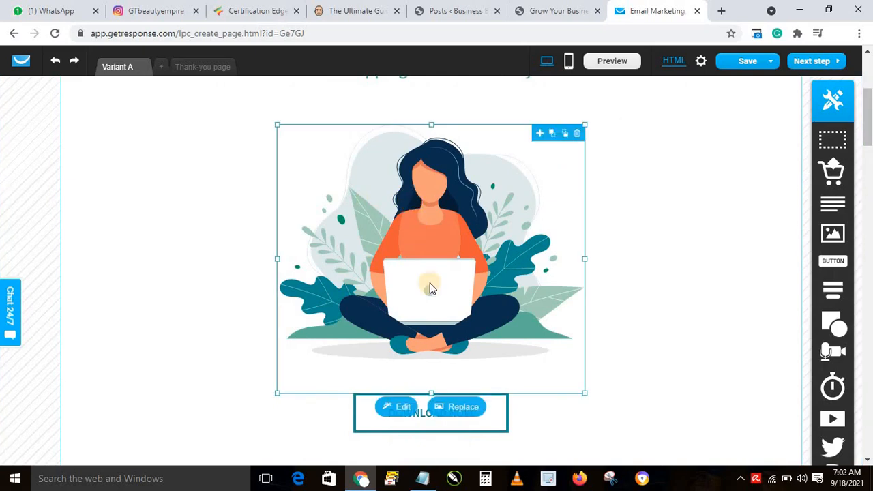
click(459, 407)
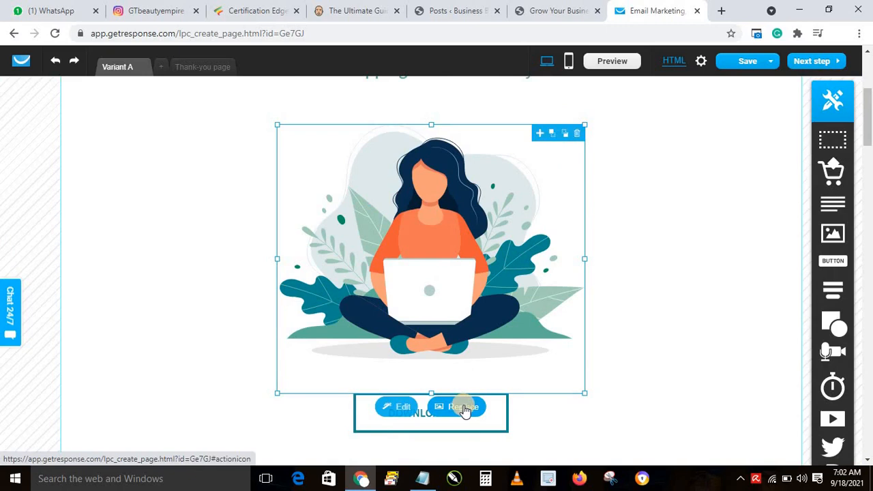
click(604, 248)
- Change the label of the "DOWNLOAD NOW" button beneath the illustration to "ORDER NOW"
scroll(868, 137, down, 1)
scroll(868, 137, down, 2)
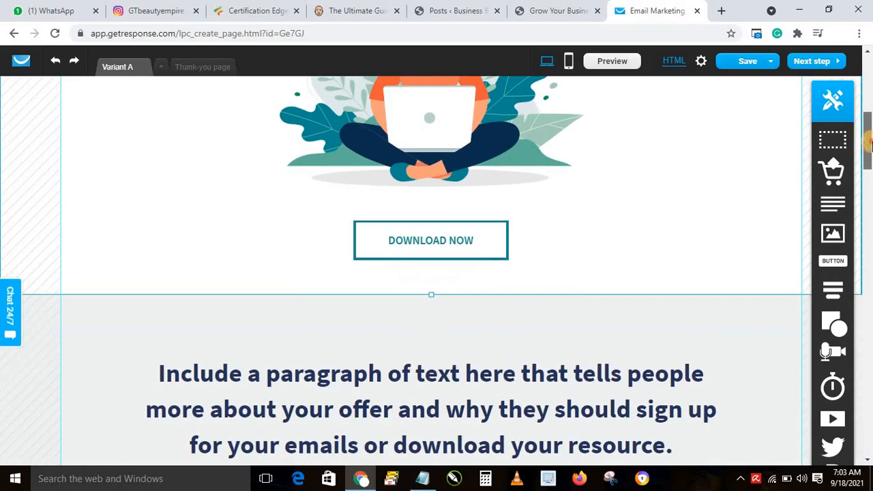
double_click(411, 246)
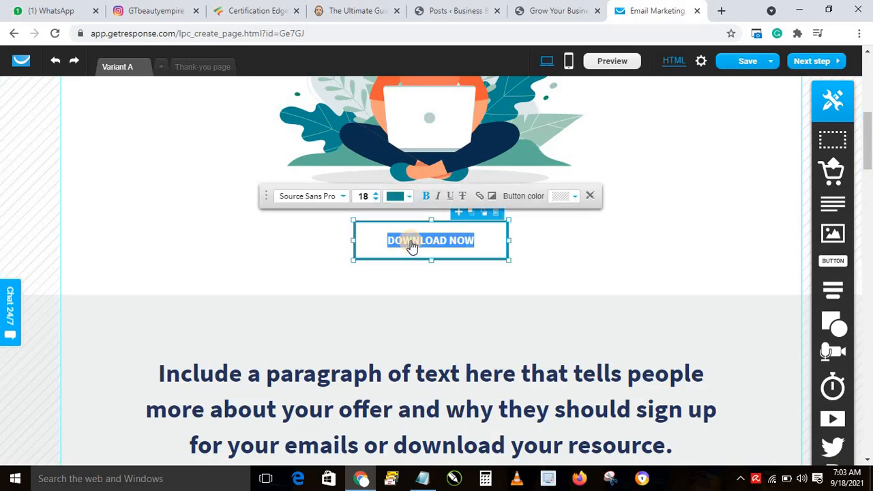
text(O)
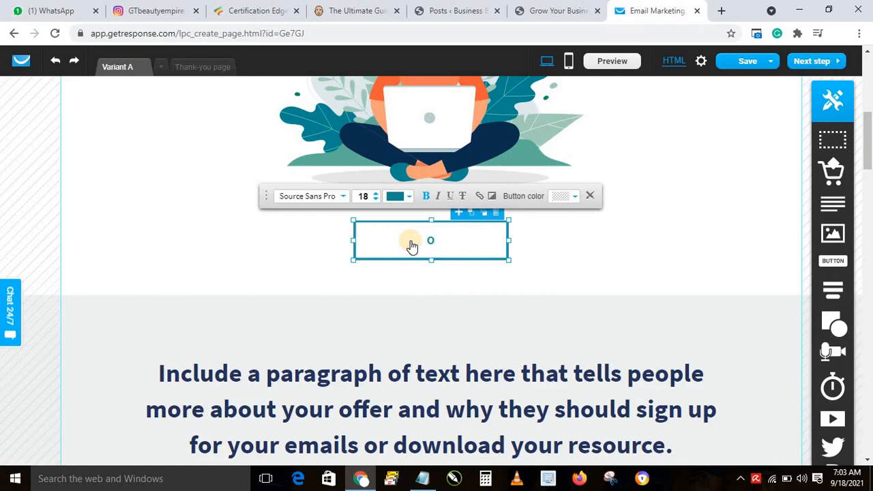
text(RE)
text(DER NOW)
click(392, 274)
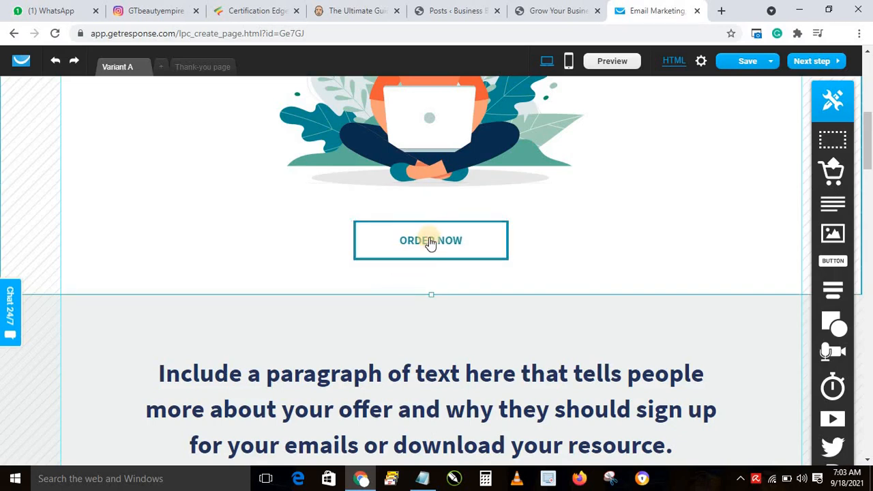
- Replace the "ORDER NOW" button beneath the illustration with a newly added button and open its label for editing
click(454, 246)
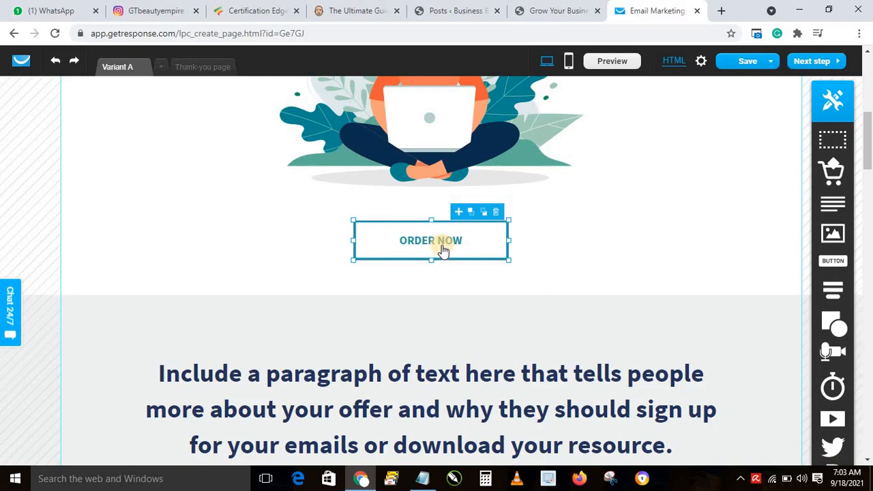
click(498, 217)
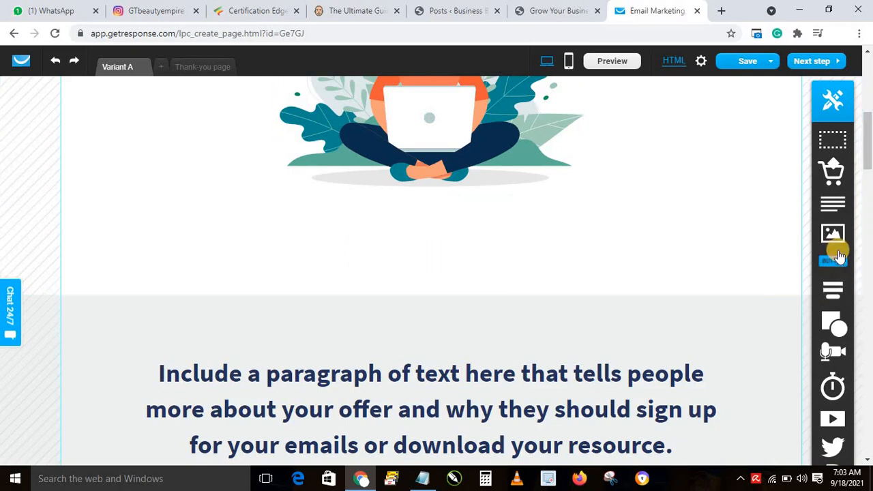
drag(839, 265, 433, 268)
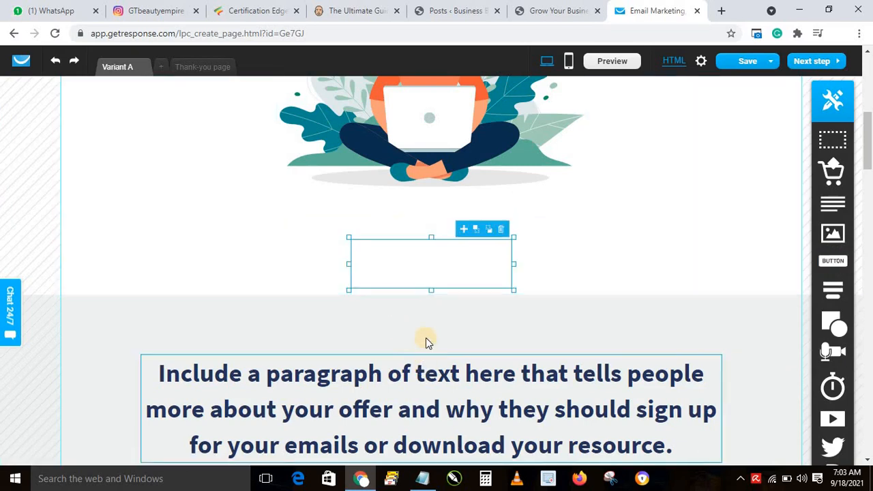
double_click(416, 272)
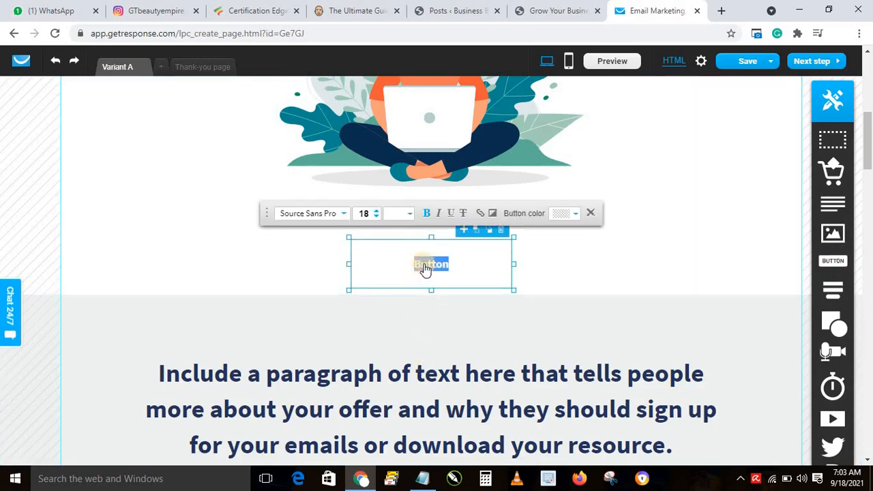
- Set the text colour of the new button beneath the illustration to dark red
click(410, 214)
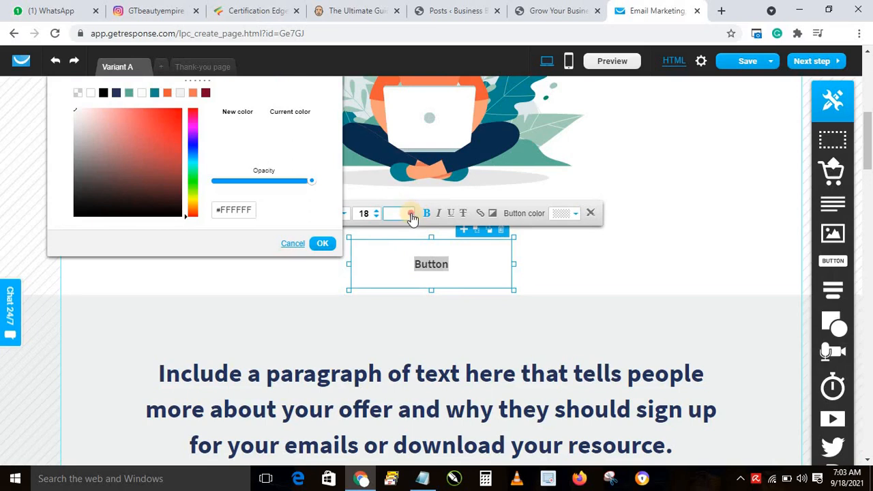
click(173, 157)
mouse_move(174, 157)
mouse_down()
mouse_move(171, 121)
mouse_move(179, 155)
mouse_up()
click(321, 244)
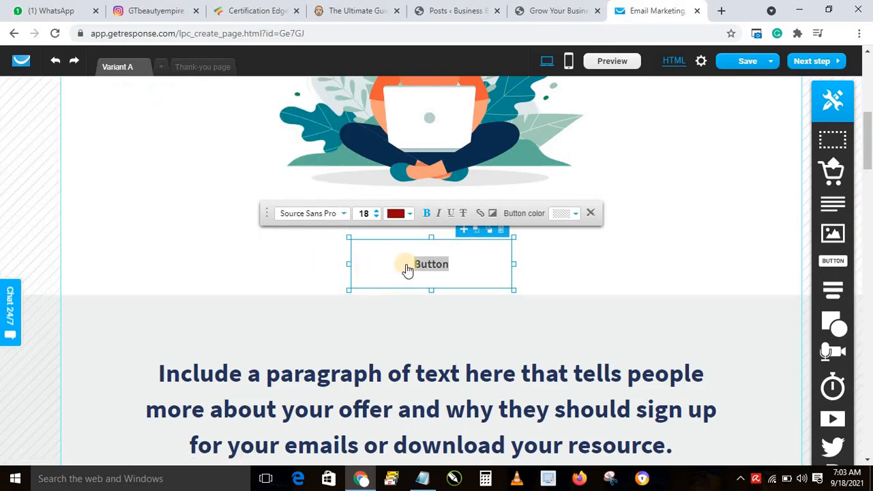
click(381, 288)
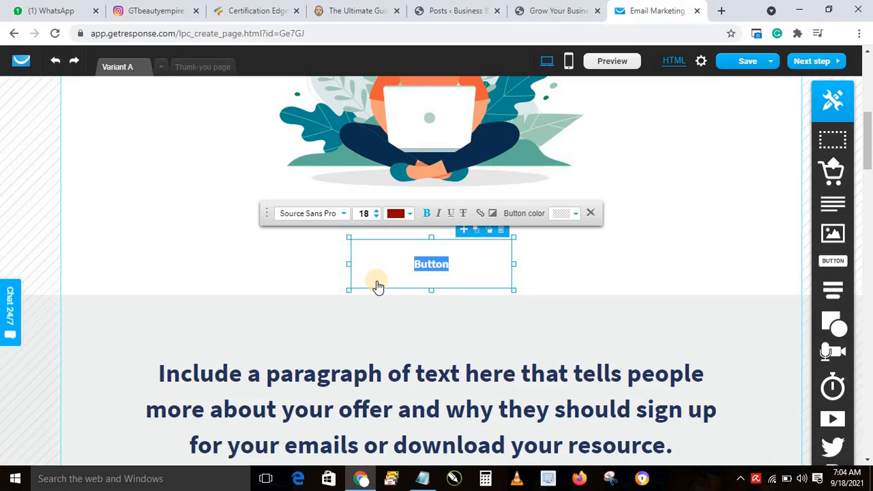
click(463, 266)
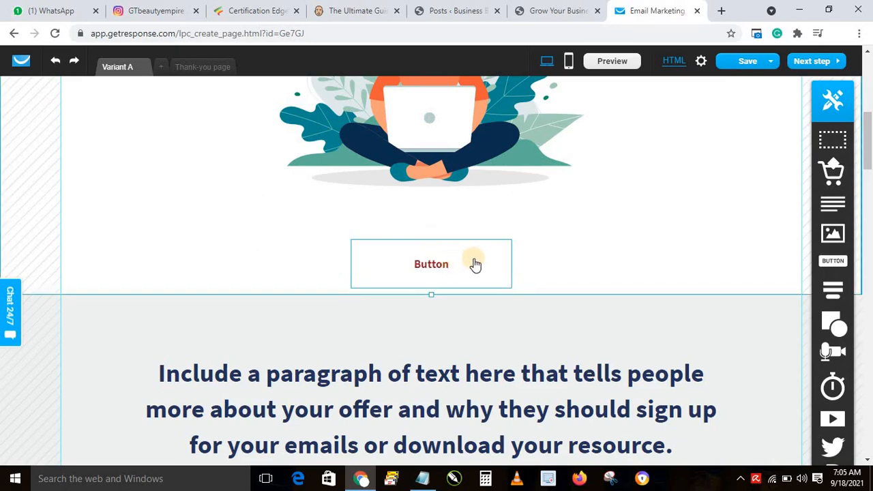
- Change the new button's label to "ORDER NOW"
click(474, 262)
click(473, 264)
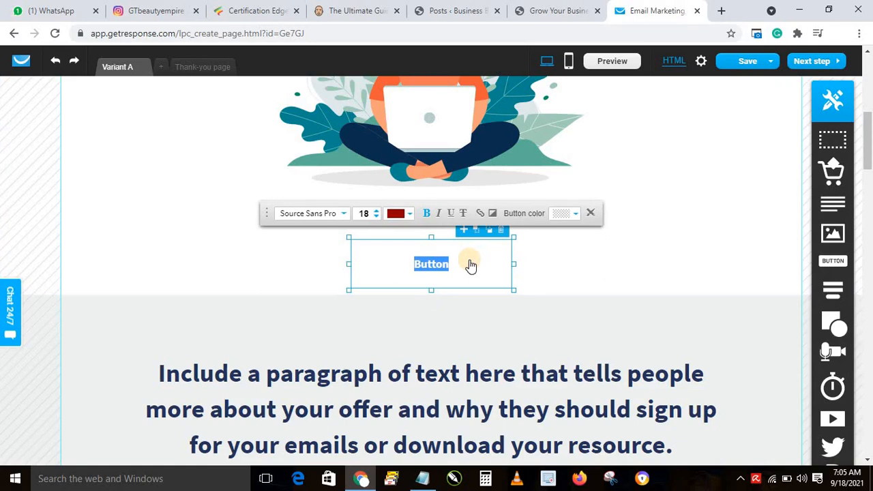
text(order no)
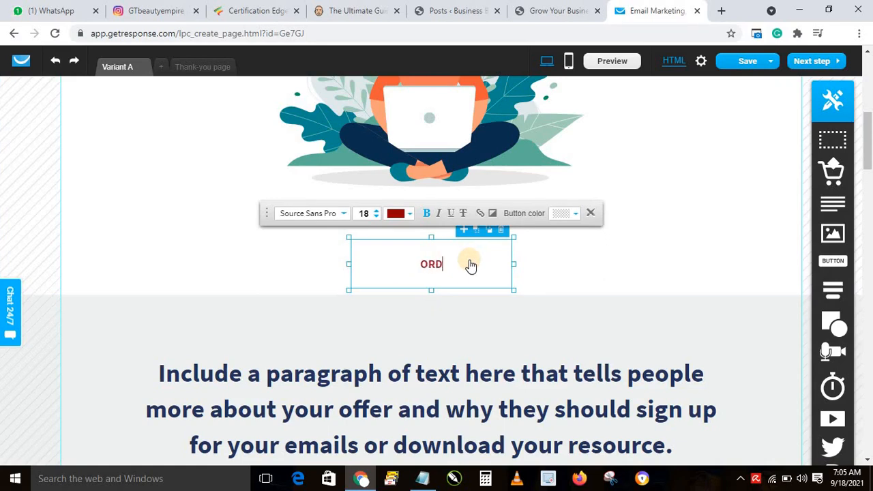
text(w)
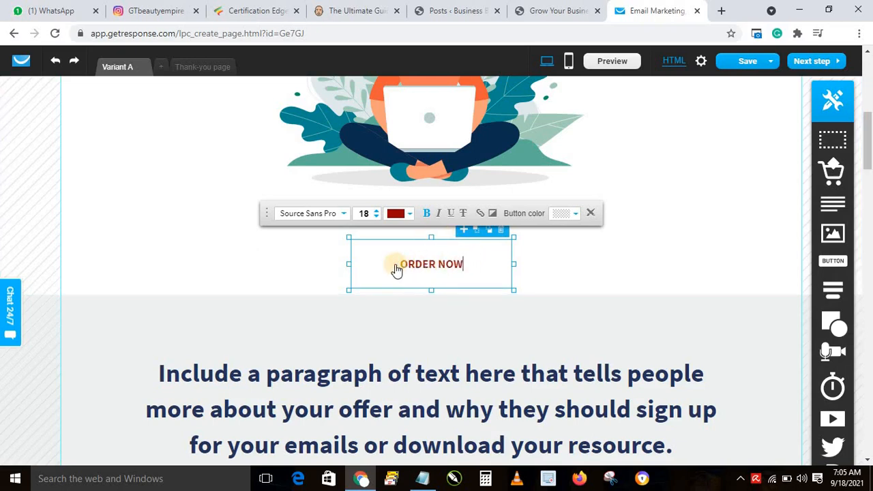
- Set the text colour of the "ORDER NOW" label to near-white
click(407, 217)
click(73, 114)
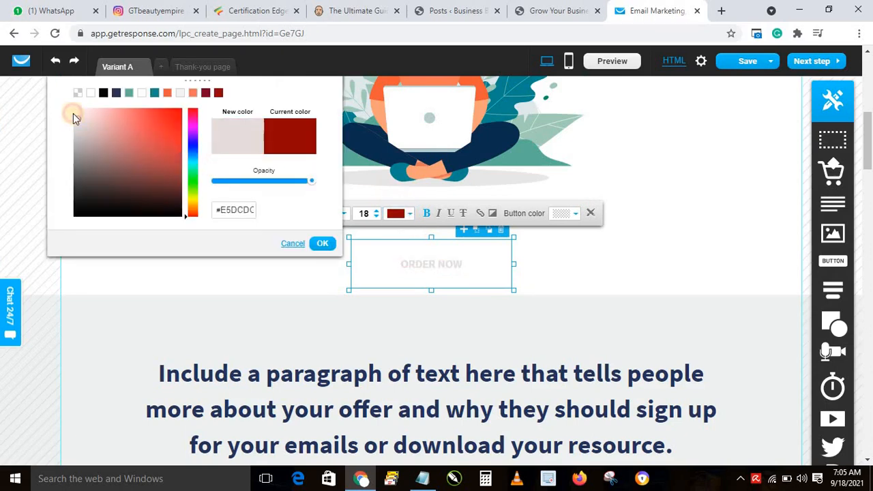
drag(77, 109, 66, 101)
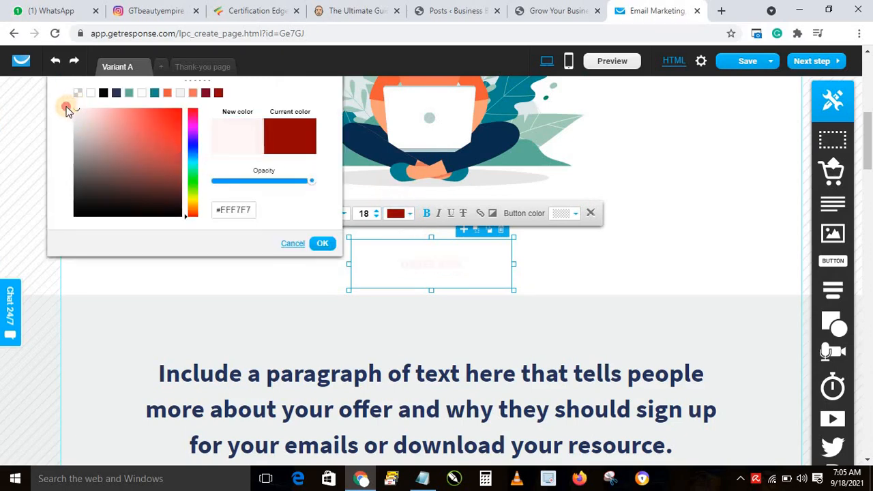
click(322, 243)
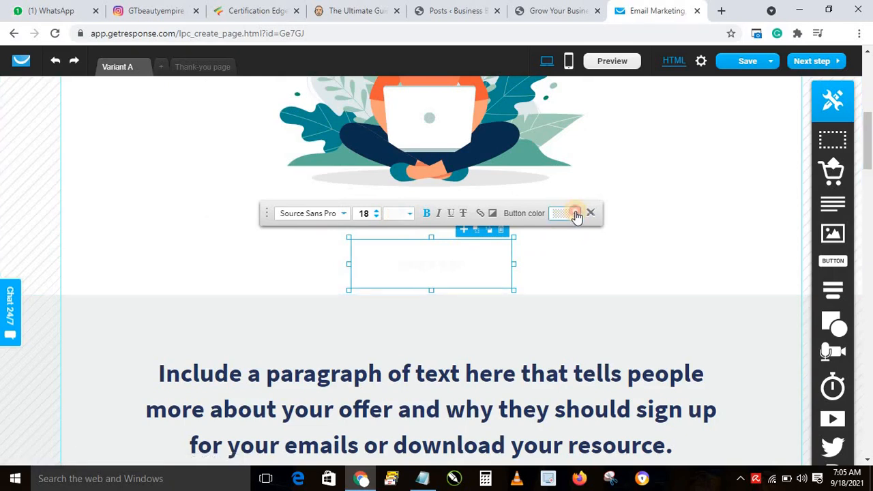
- Fill the "ORDER NOW" button with a solid dark green at full opacity
click(576, 215)
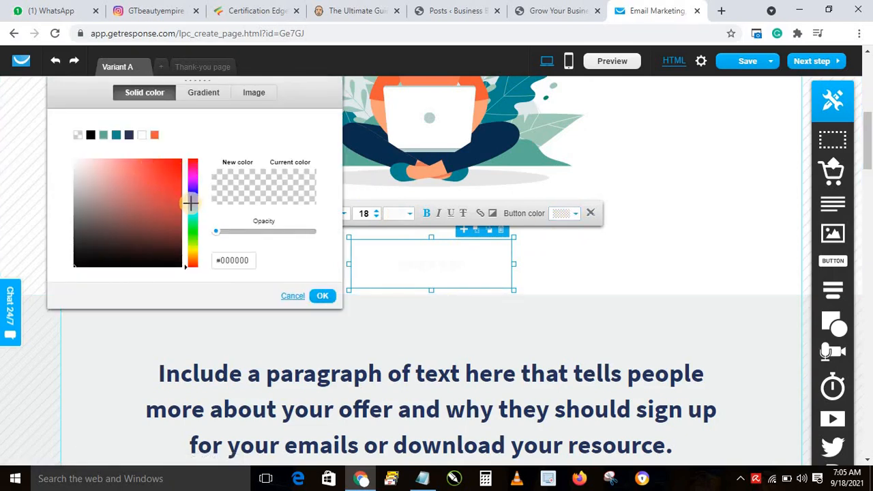
click(192, 230)
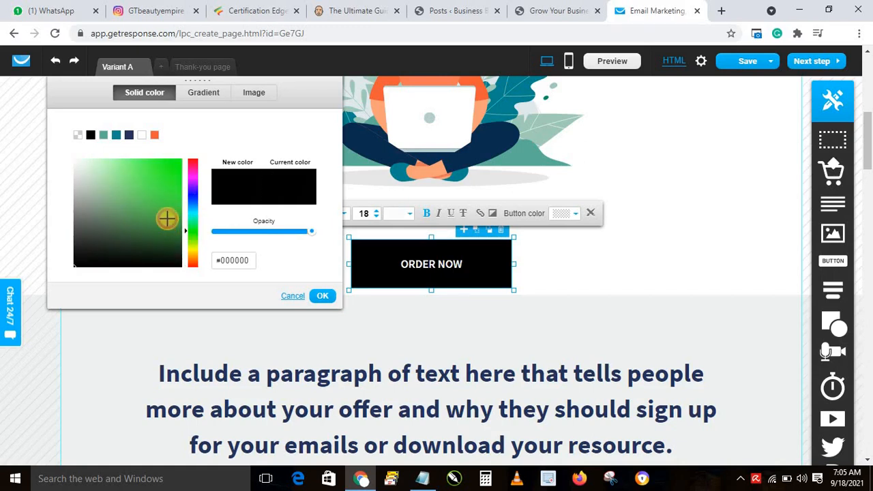
drag(166, 215, 177, 193)
mouse_move(189, 230)
mouse_down()
mouse_move(196, 268)
mouse_move(195, 235)
mouse_up()
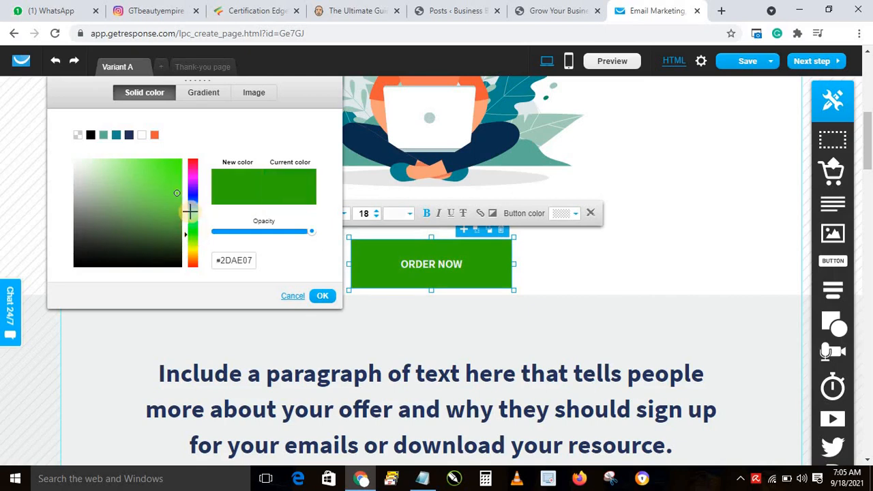
drag(175, 198, 170, 205)
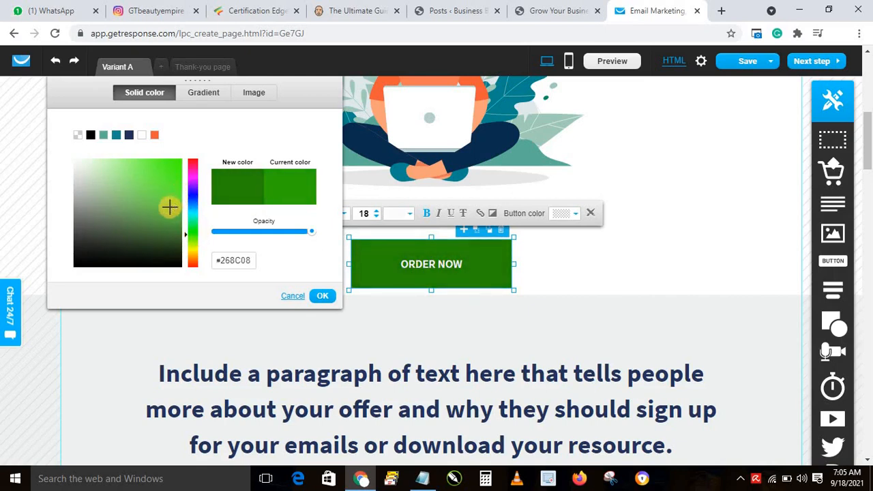
click(321, 296)
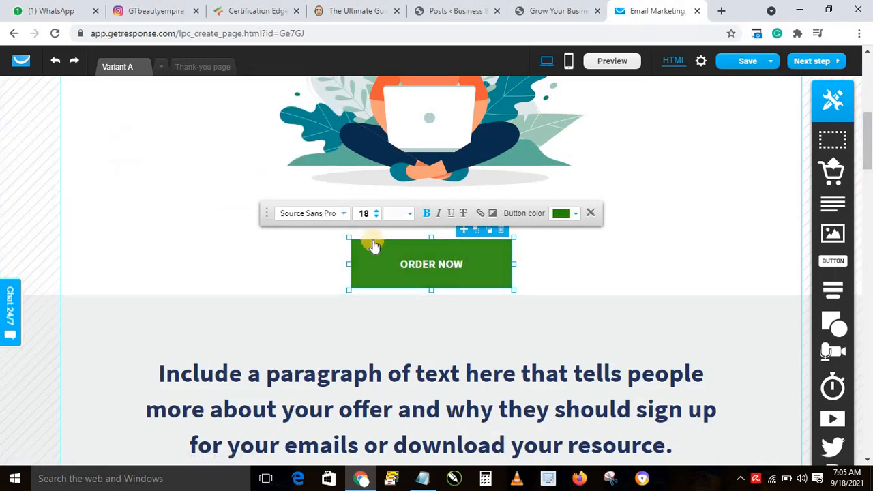
- Increase the font size of the "ORDER NOW" label to 26 and finish editing the button
click(373, 215)
scroll(379, 215, up, 7)
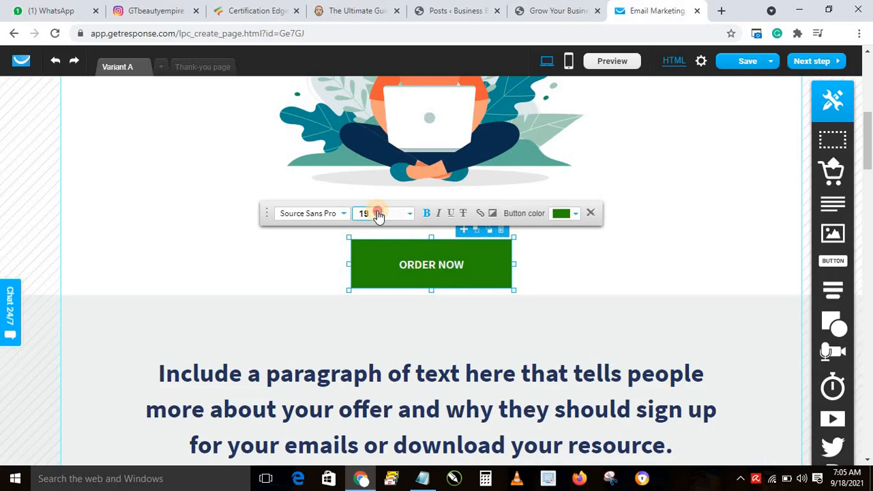
scroll(379, 215, up, 1)
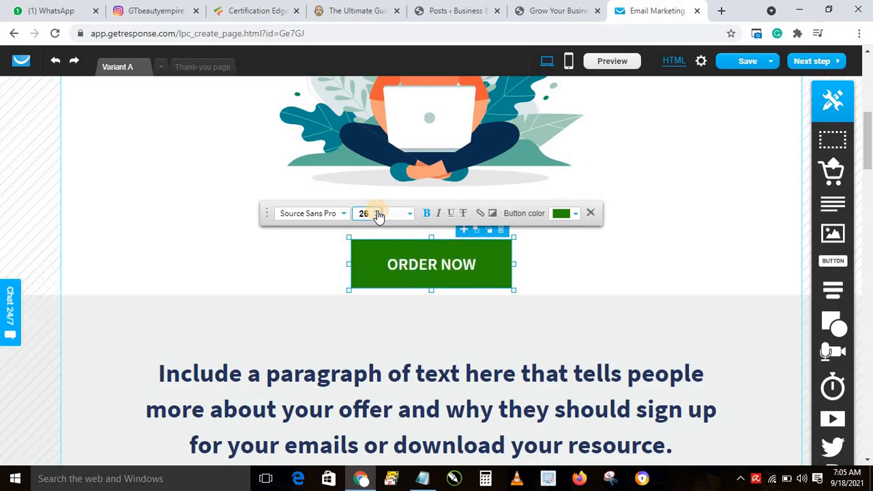
click(616, 277)
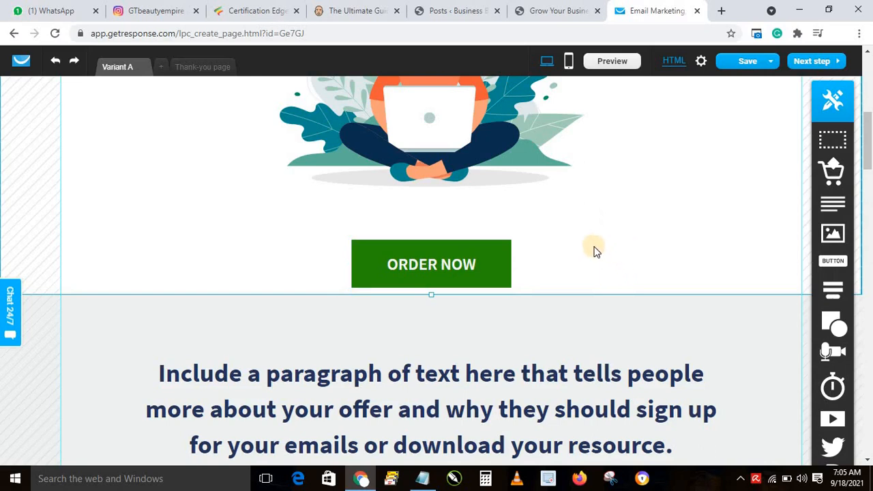
- Open the link settings of the "ORDER NOW" button at the empty web address field
double_click(389, 257)
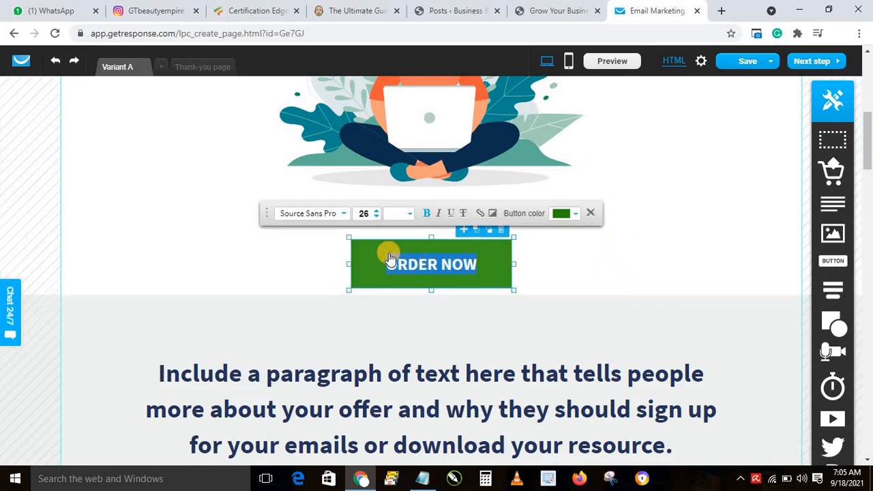
click(480, 214)
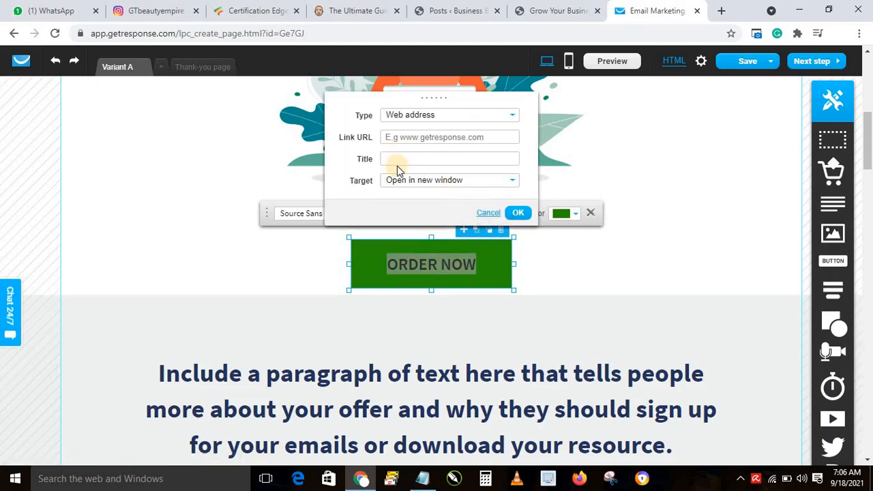
click(395, 139)
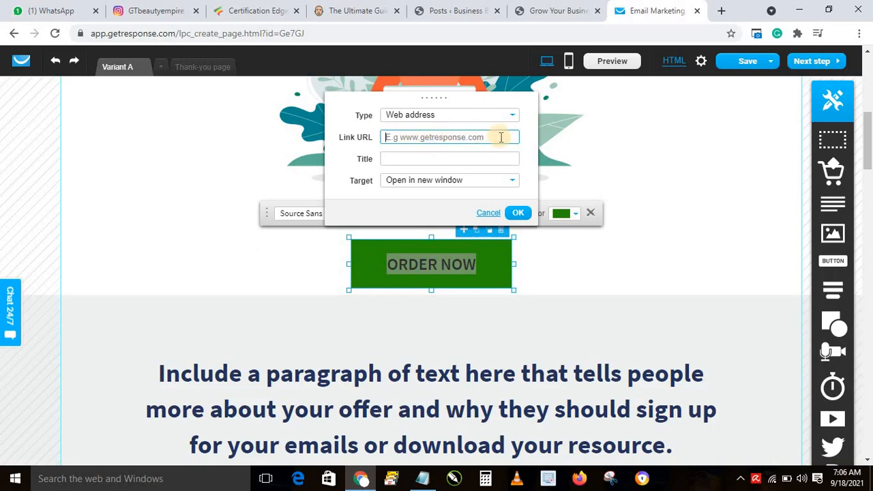
- Search the web for "CREATE WHATSAPP LINK" in a new browser tab and open the create.wa.link generator
click(722, 11)
text(CREATE )
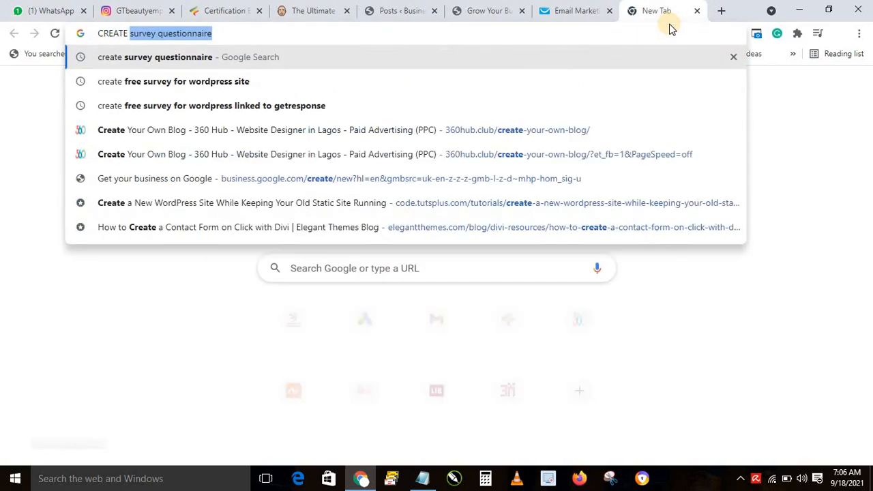
text(WHATS)
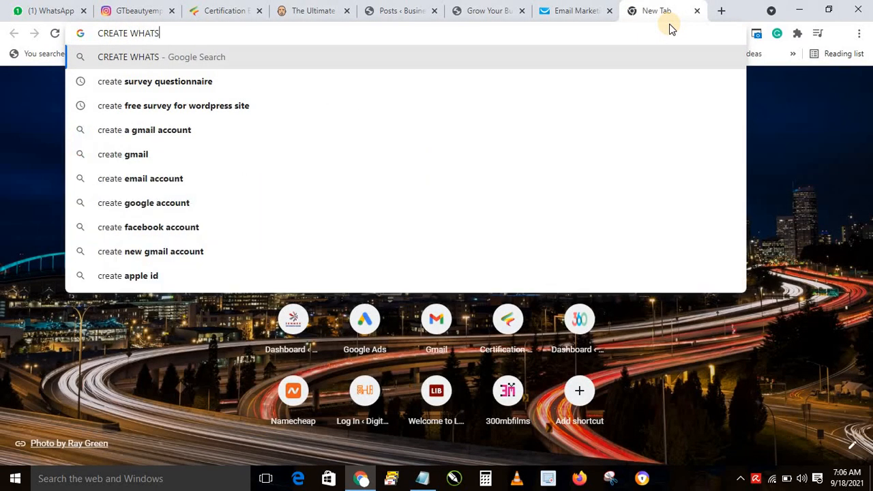
text(APP LIN)
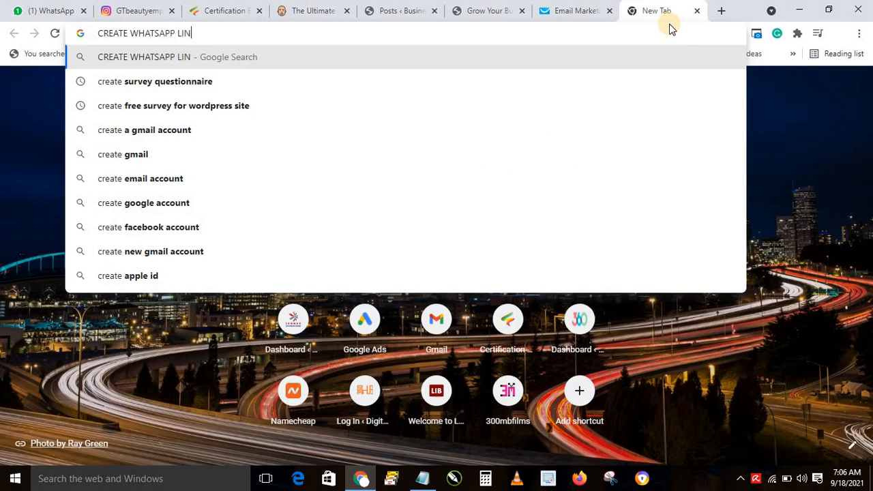
text(K)
key(Return)
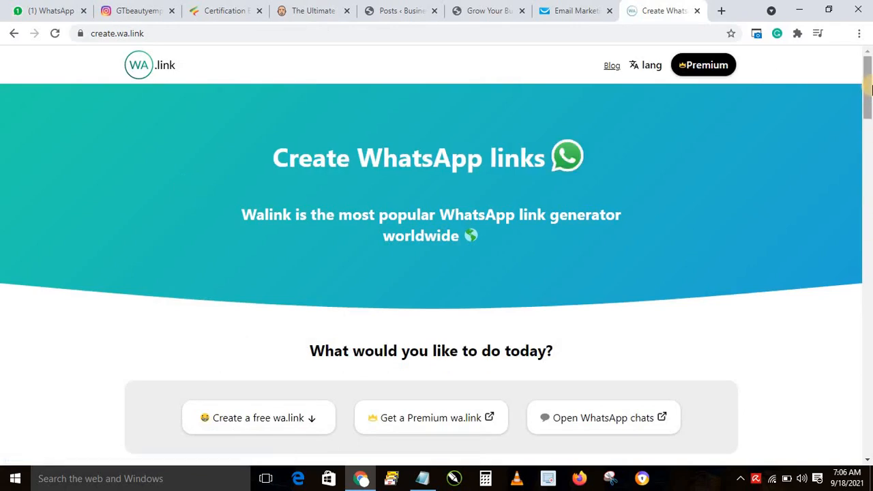
- Enter the WhatsApp phone number in the free wa.link form, keeping Nigeria as the country, and generate the short link
drag(867, 85, 868, 126)
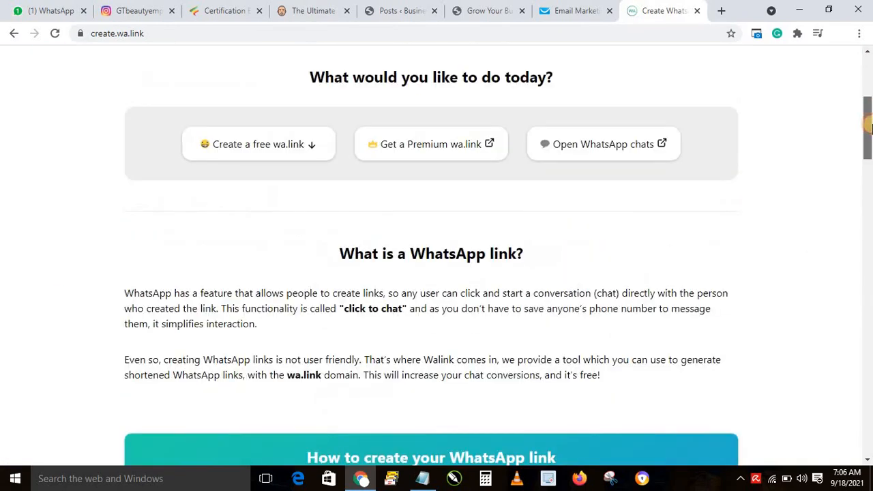
click(239, 148)
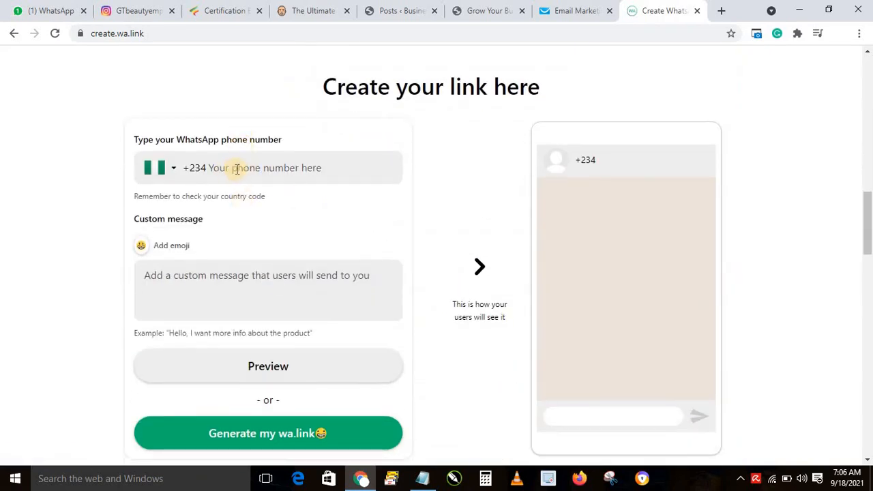
click(237, 169)
click(53, 218)
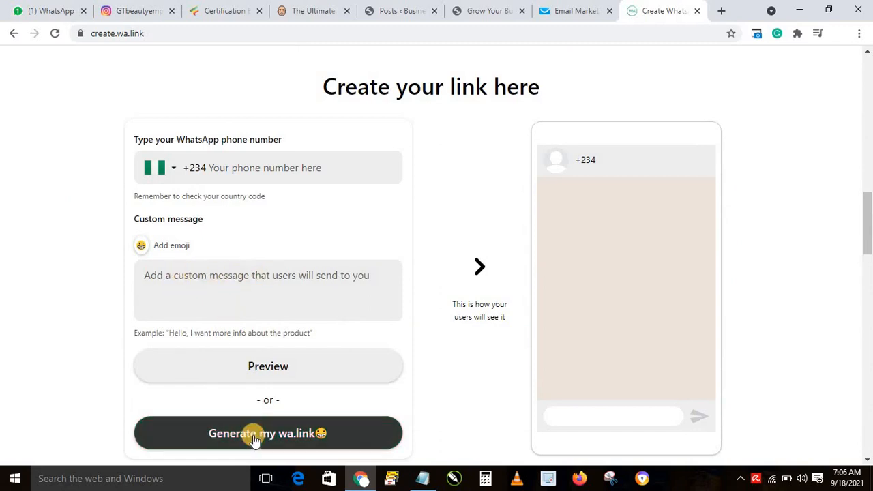
click(255, 167)
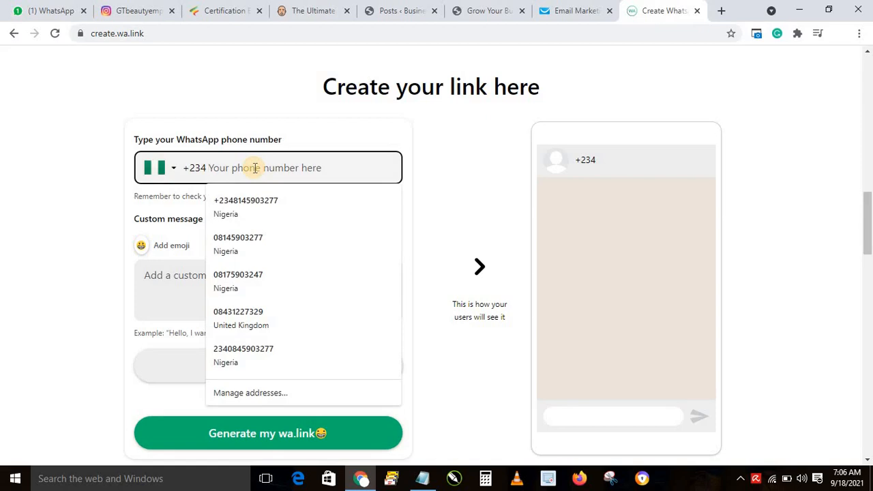
click(234, 197)
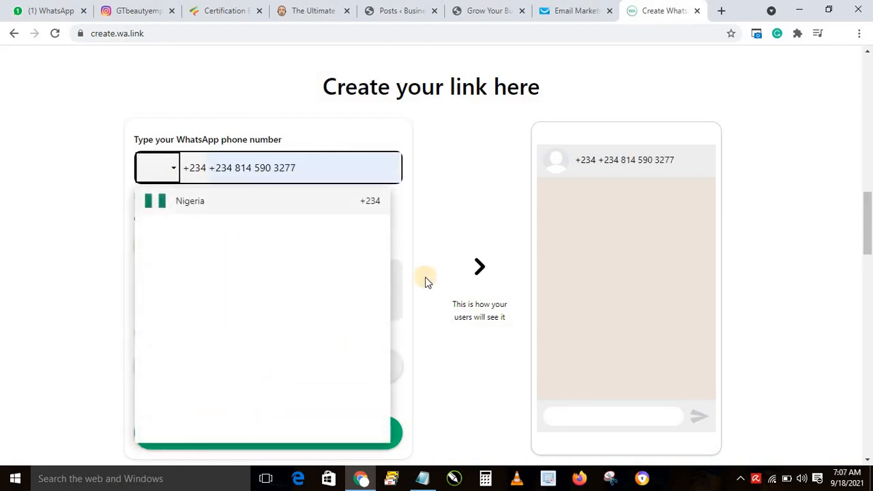
click(460, 230)
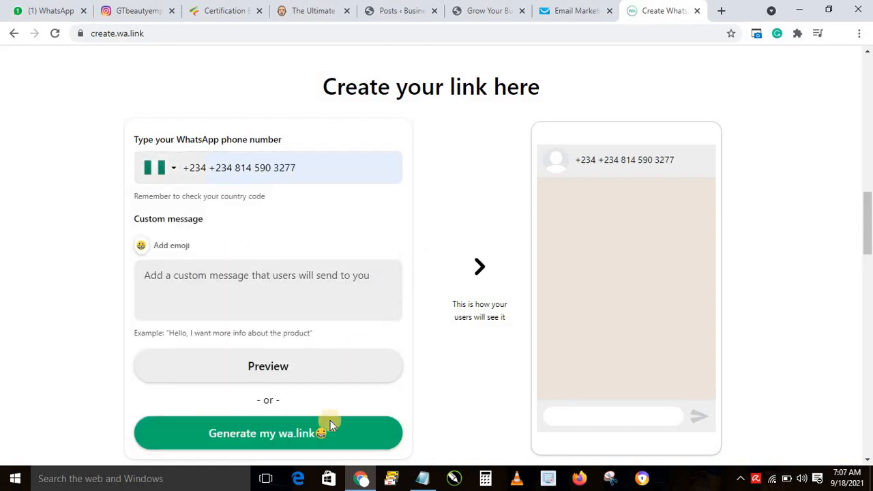
click(256, 438)
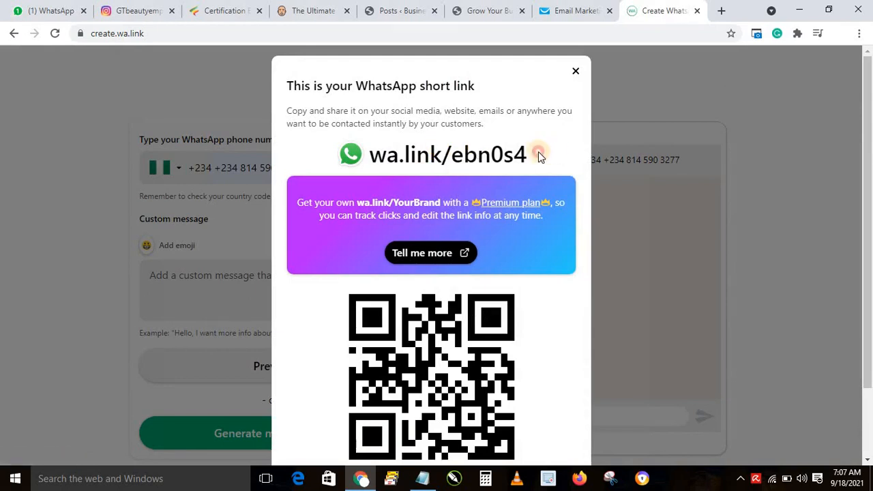
- Copy the generated WhatsApp short link and switch back to the GetResponse landing page editor
drag(370, 154, 520, 156)
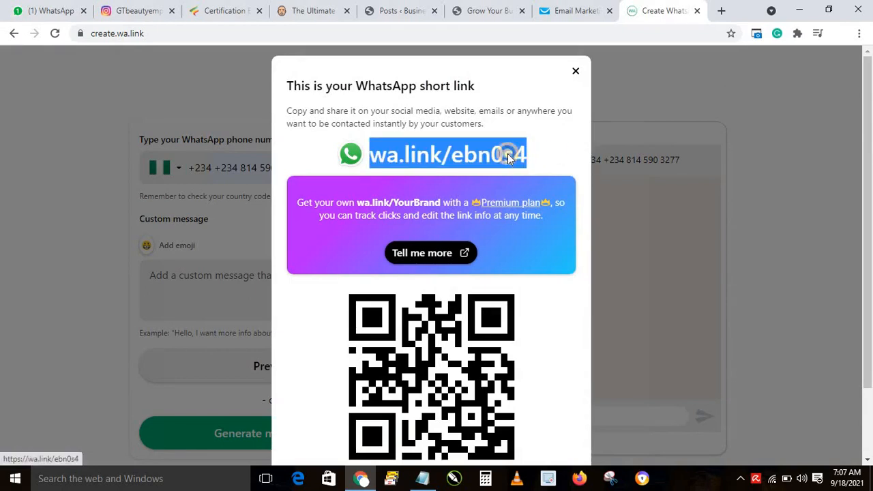
right_click(509, 153)
click(539, 273)
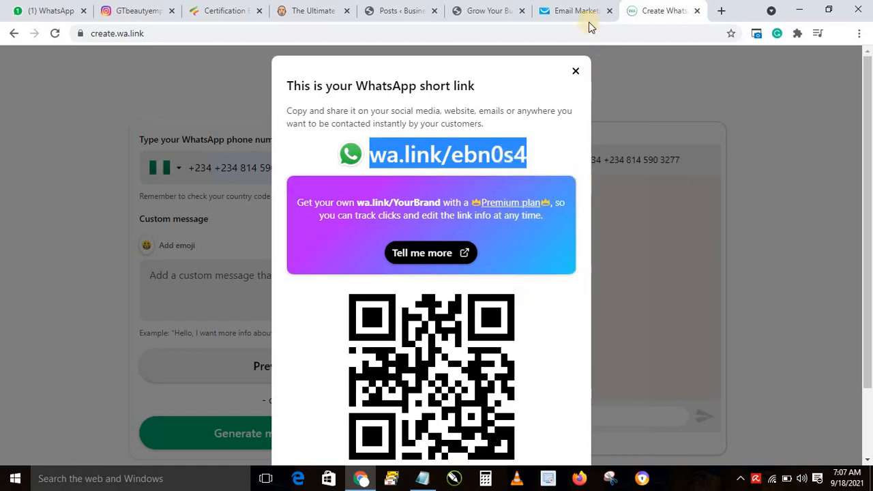
click(572, 5)
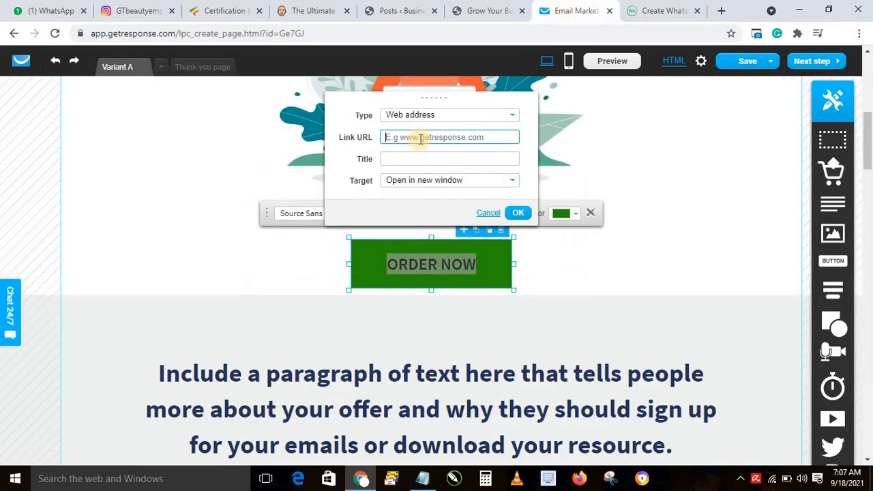
- Set the order button's link URL to the copied WhatsApp short link wa.link/ebn0s4, opening in a new window, and apply it
key(ctrl+v)
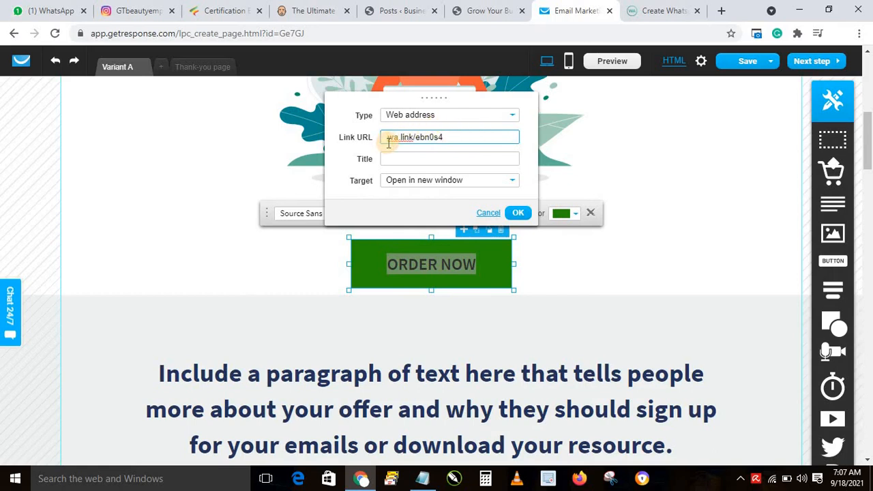
key(BackSpace)
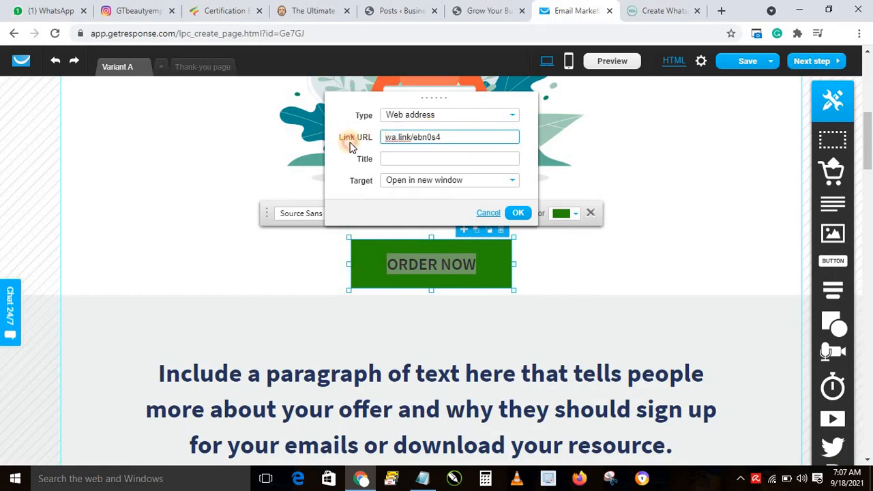
click(369, 172)
click(516, 213)
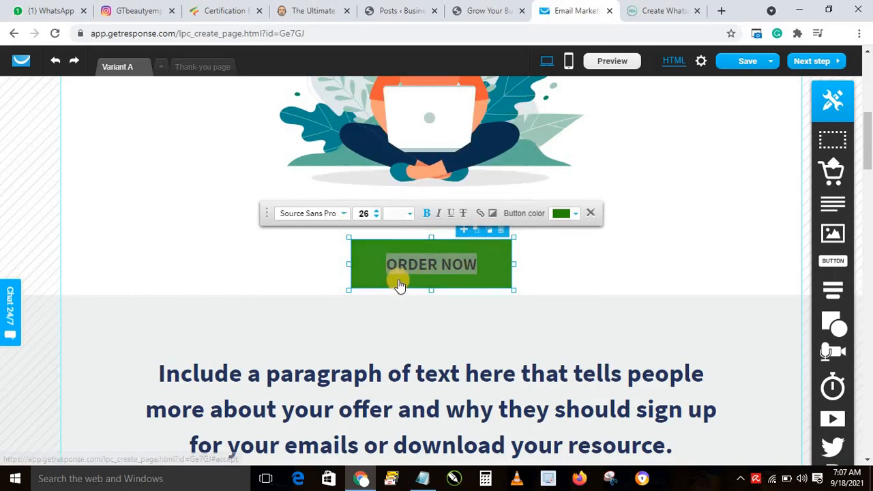
click(305, 274)
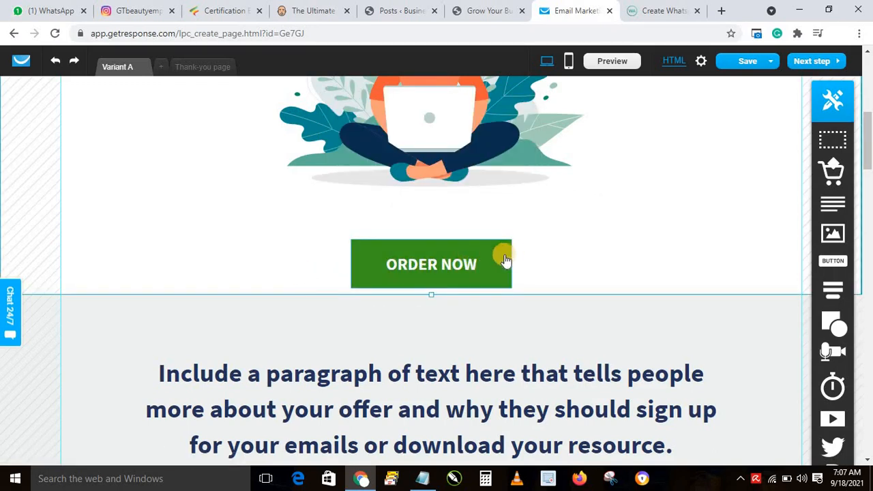
- Return from the link generator to the search results and read WhatsApp's "How to use click to chat" guide on creating links
click(661, 10)
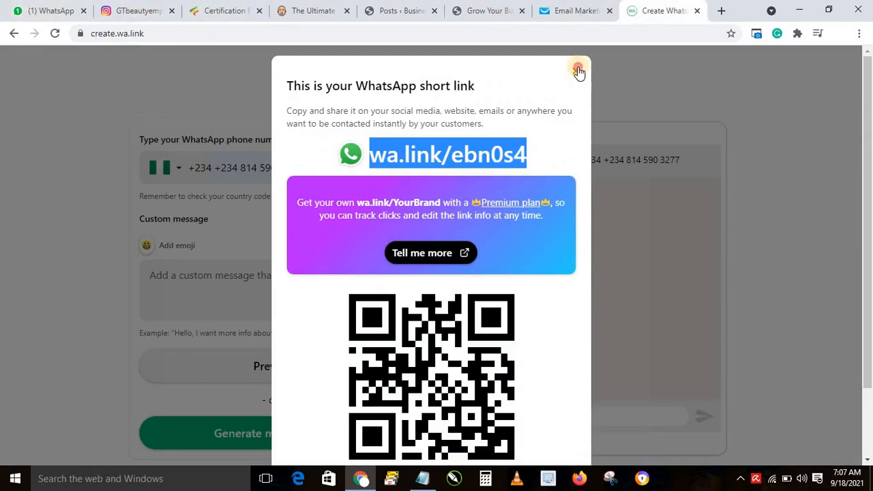
click(576, 71)
click(15, 34)
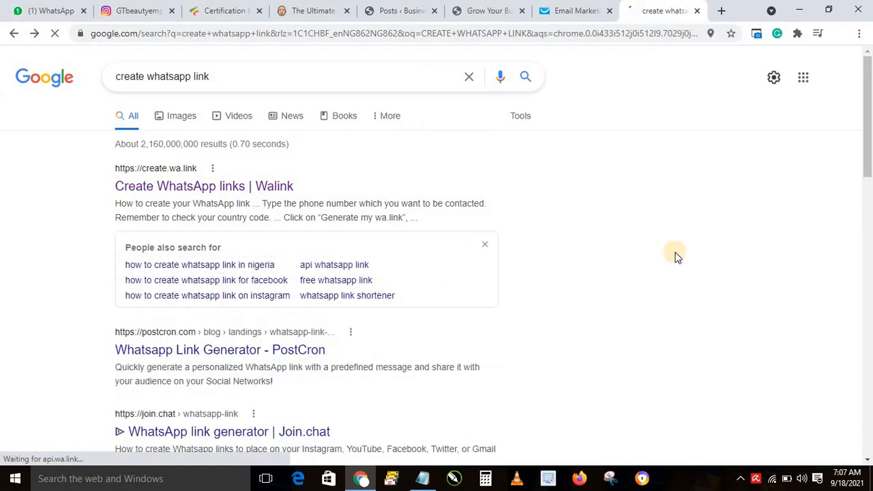
drag(867, 163, 870, 239)
click(171, 300)
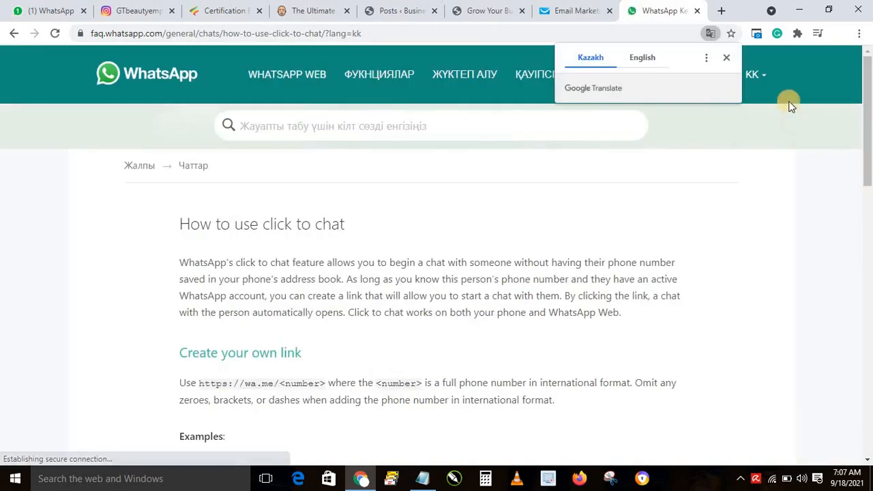
click(727, 57)
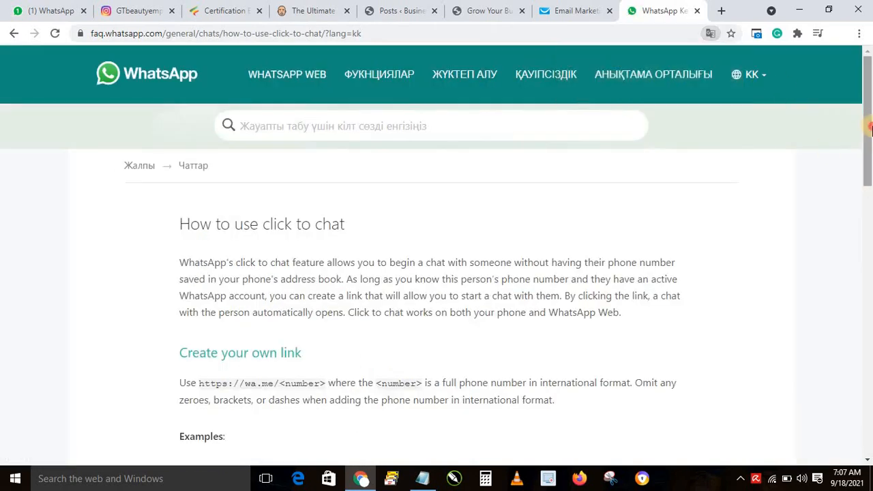
drag(868, 131, 870, 218)
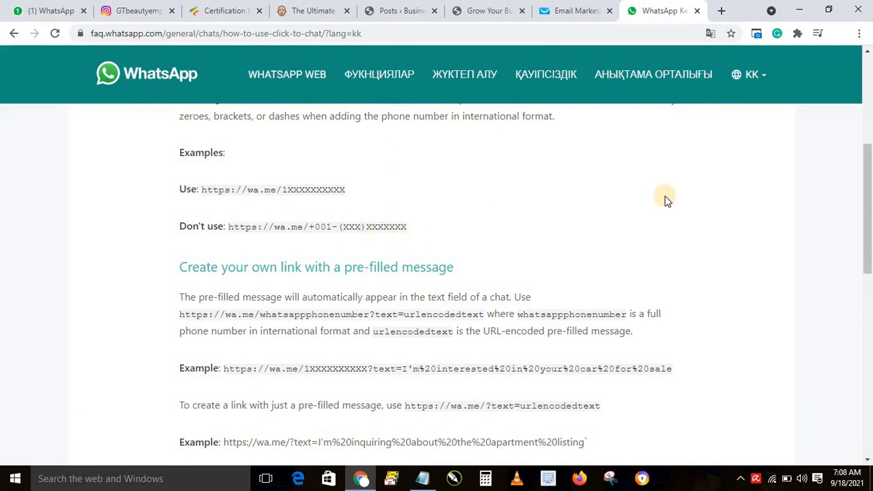
- Switch back to the landing page editor and change the "ORDER NOW" button text to "ORDER ON WHATSAPP"
click(572, 9)
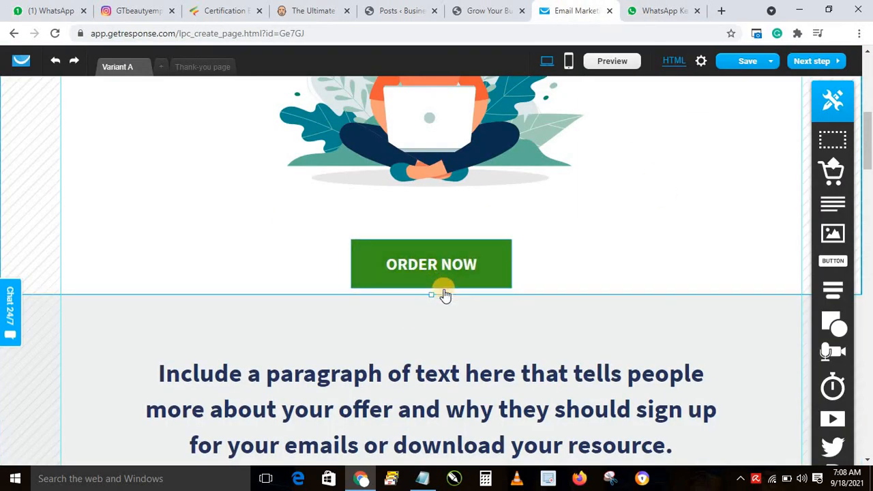
click(412, 269)
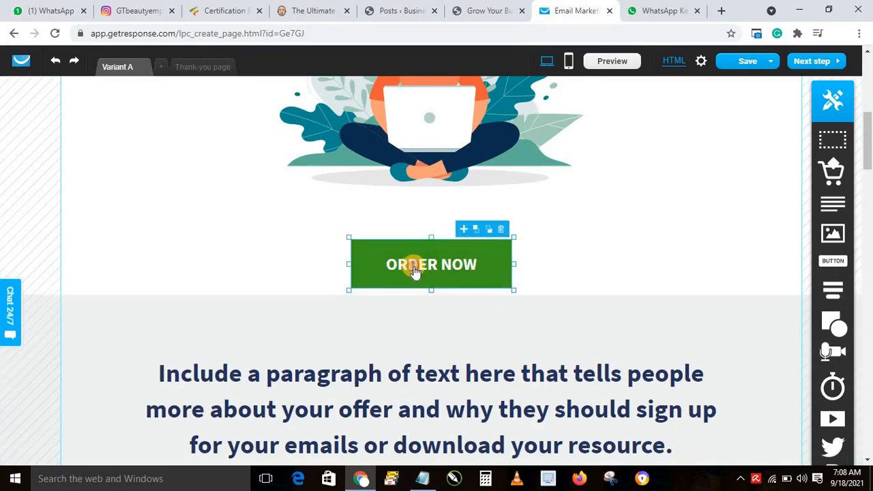
double_click(414, 269)
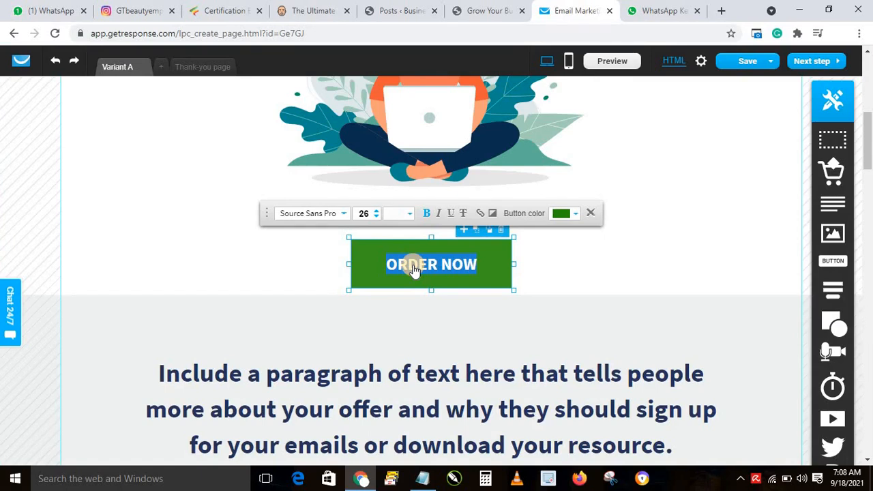
click(470, 267)
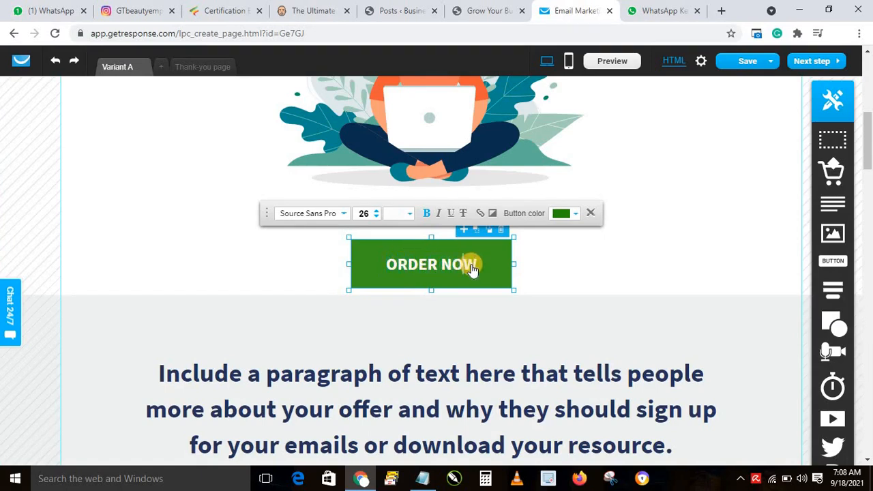
key(BackSpace)
key(BackSpace)
key(BackSpace)
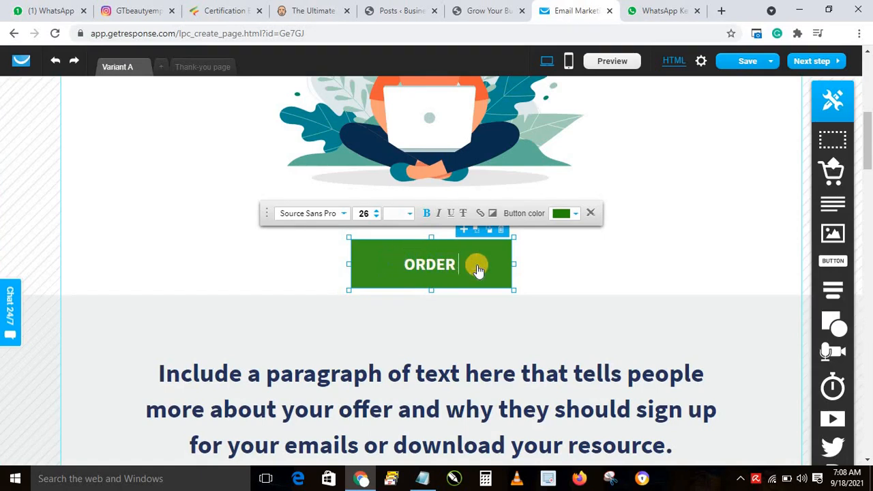
text(ON)
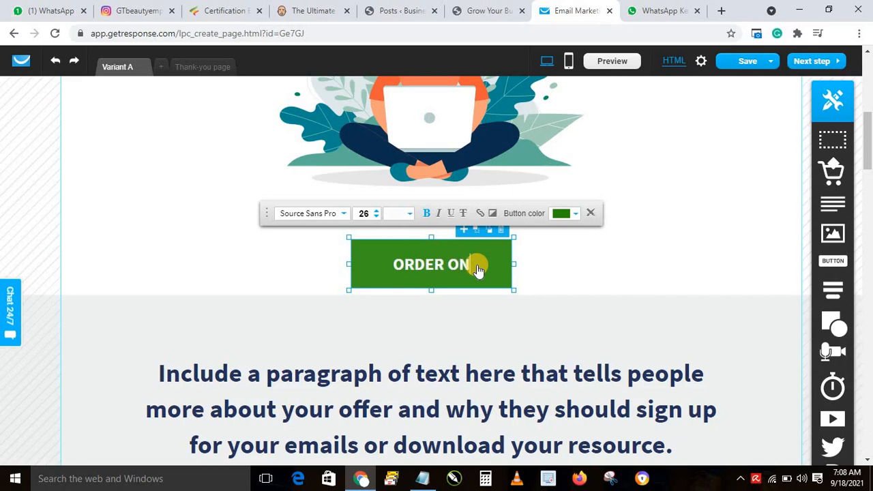
text( W)
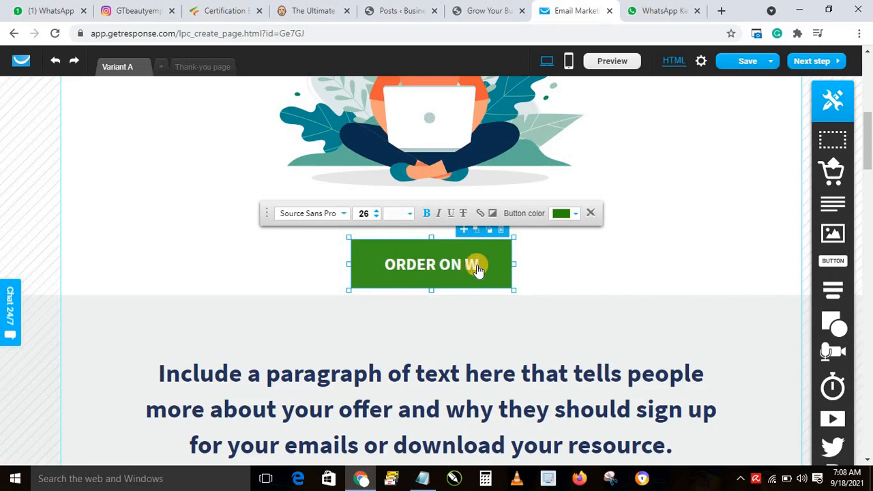
text(HATSAPP)
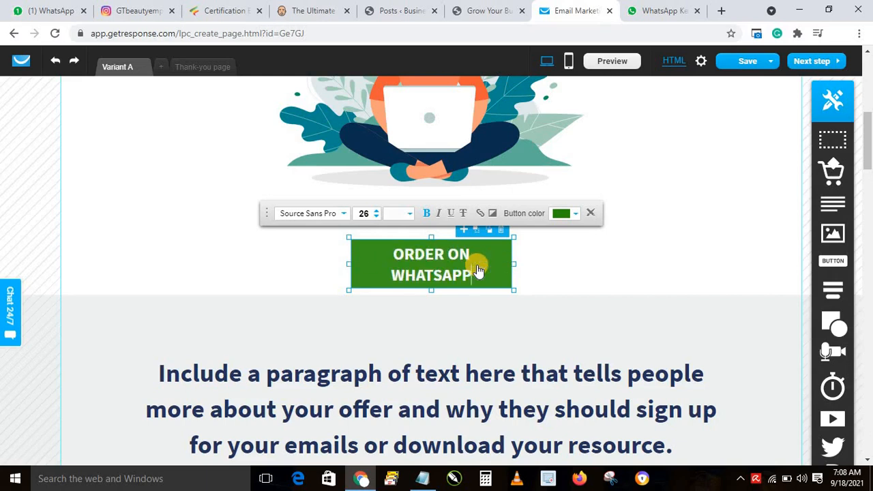
- Widen the "ORDER ON WHATSAPP" button slightly by extending its right edge to leave room around the label
click(518, 267)
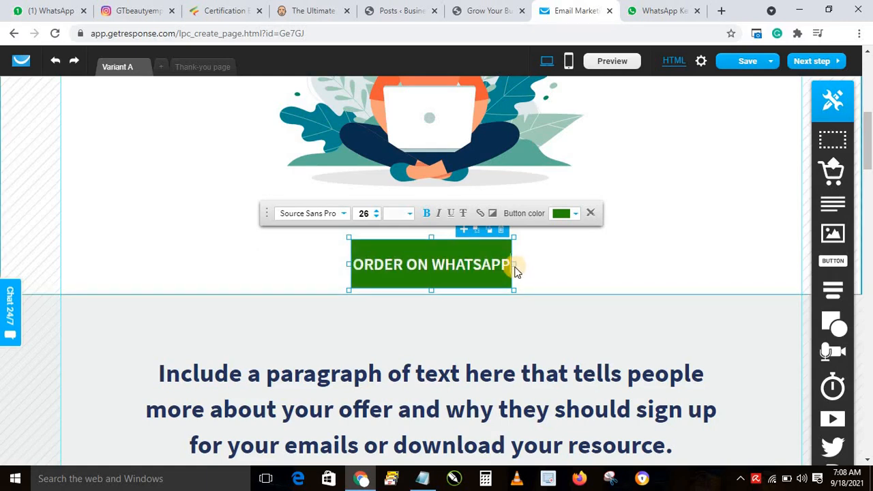
drag(514, 265, 535, 267)
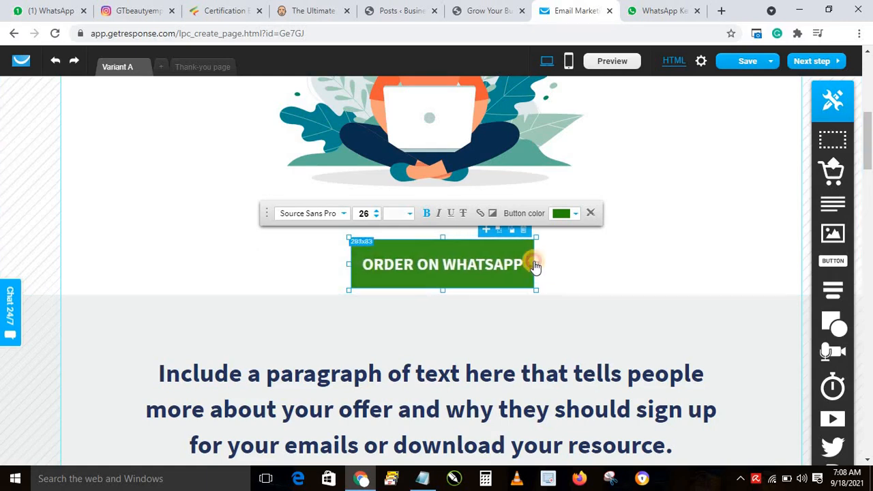
click(612, 275)
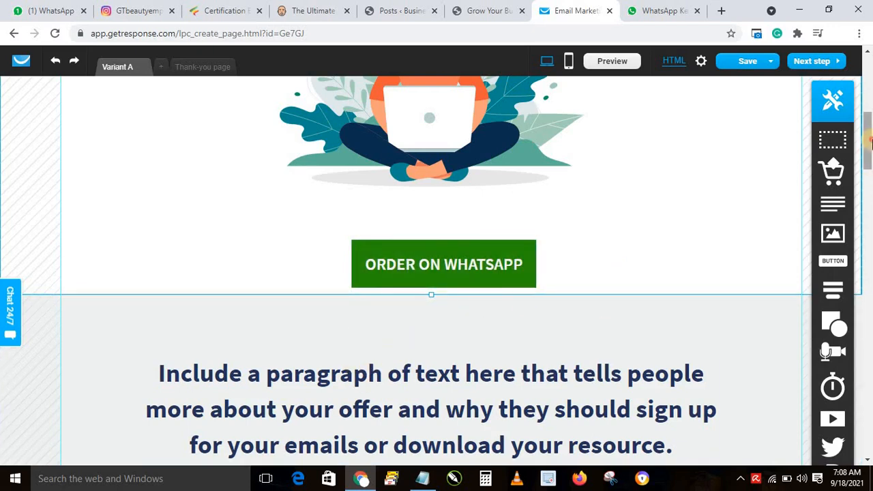
- Review the remaining template sections below the order button, from the lead magnet box through benefits and testimonials to the footer
drag(868, 146, 870, 192)
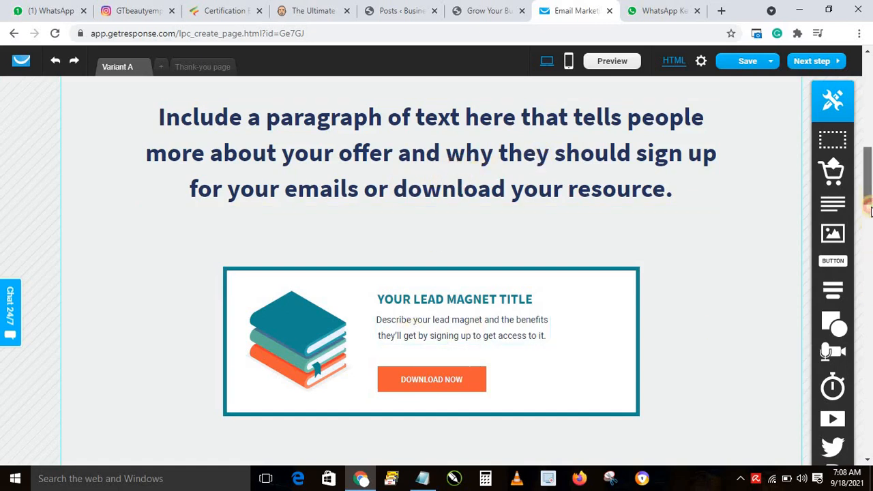
scroll(867, 184, down, 2)
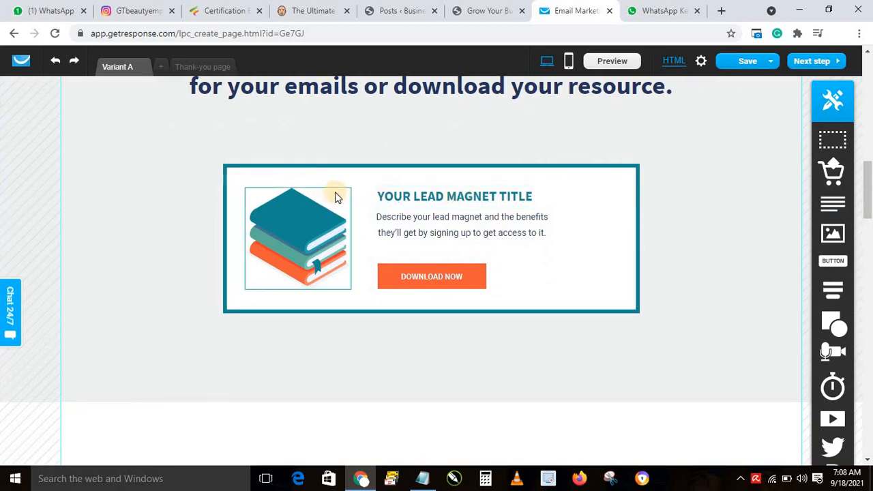
click(401, 183)
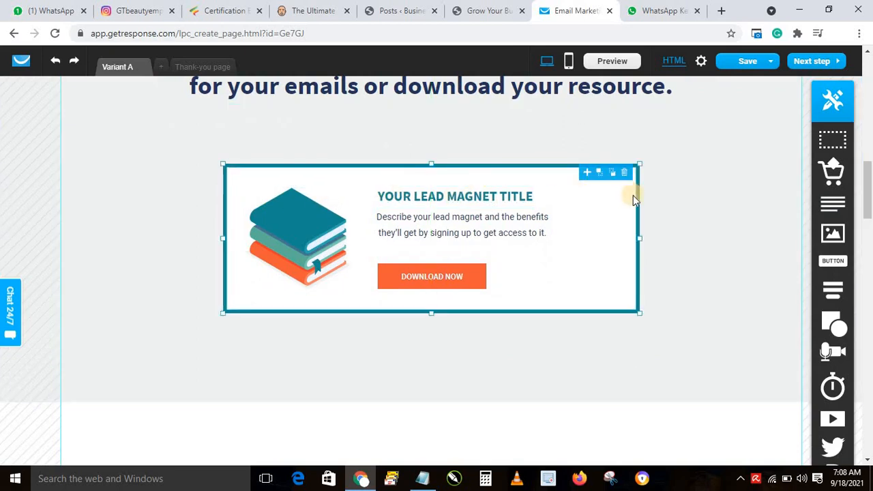
drag(870, 191, 866, 246)
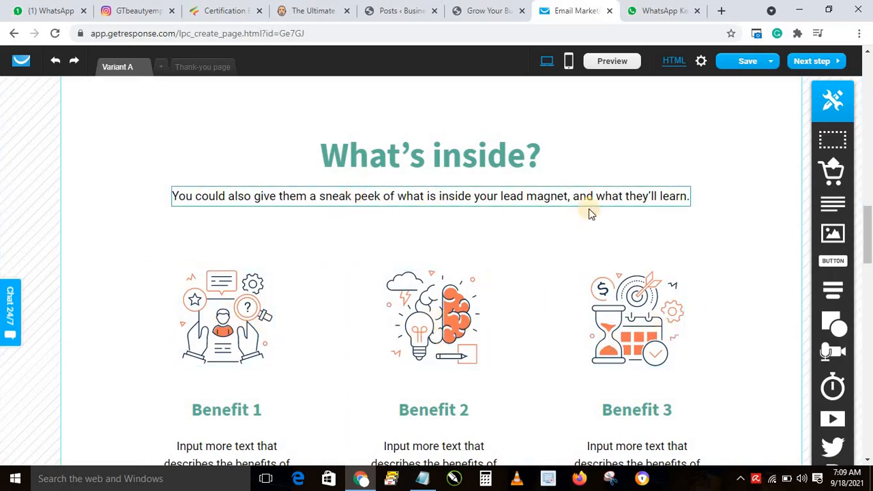
drag(867, 253, 869, 334)
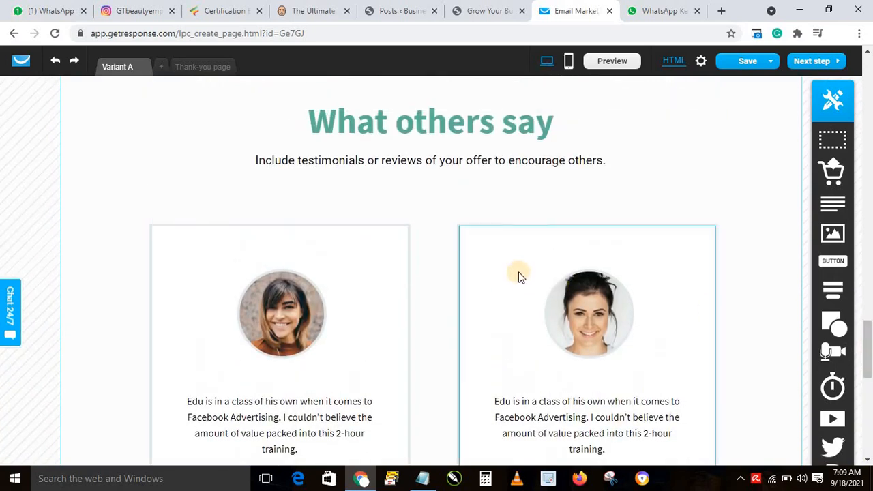
click(213, 243)
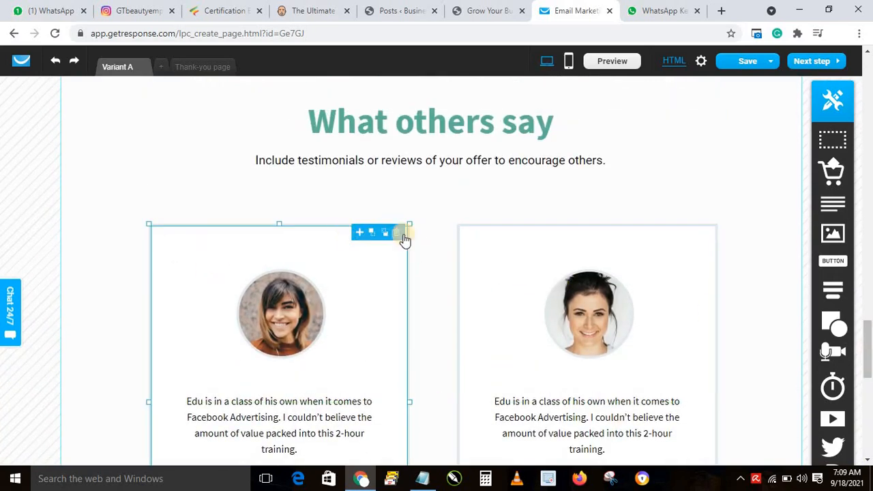
click(667, 210)
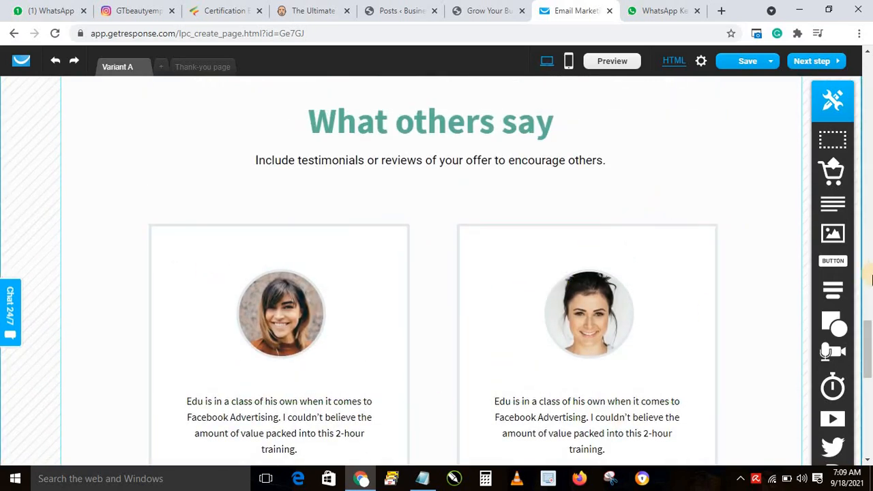
drag(868, 348, 868, 409)
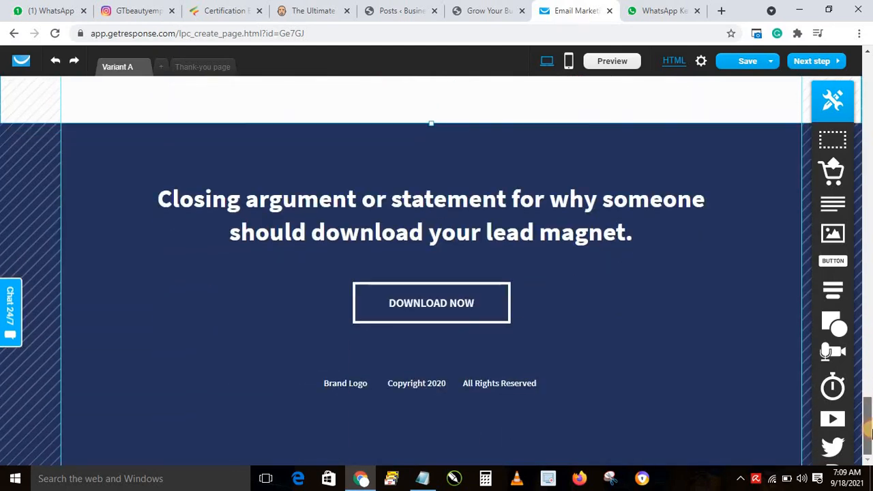
- Save the landing page without leaving the editor
drag(868, 300, 868, 63)
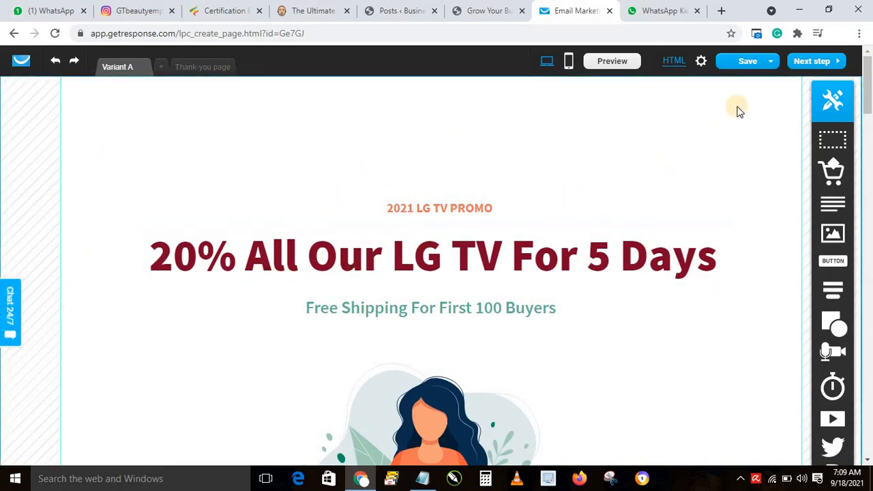
click(748, 62)
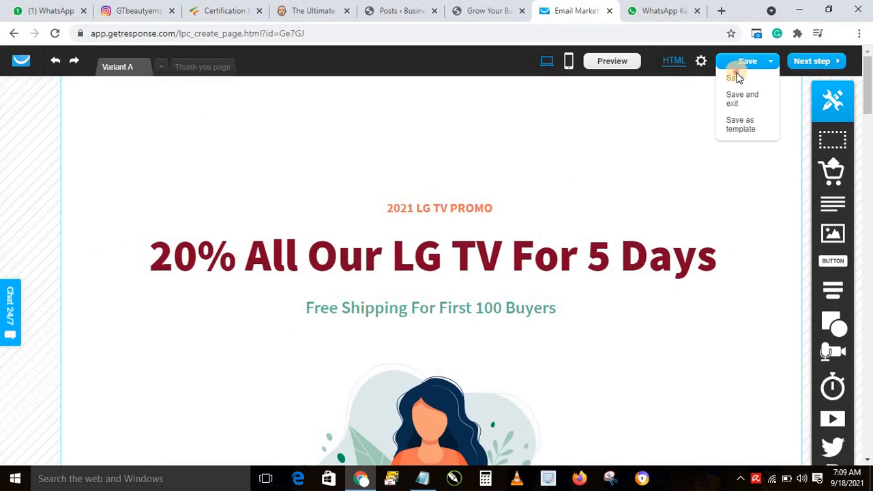
click(736, 79)
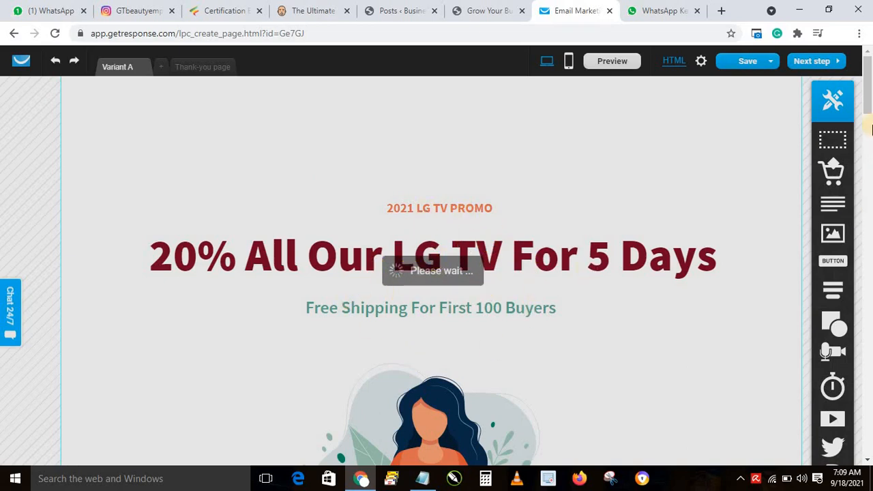
- Delete the lead magnet box with its book image and download button from the section above "What's inside?"
drag(870, 100, 869, 200)
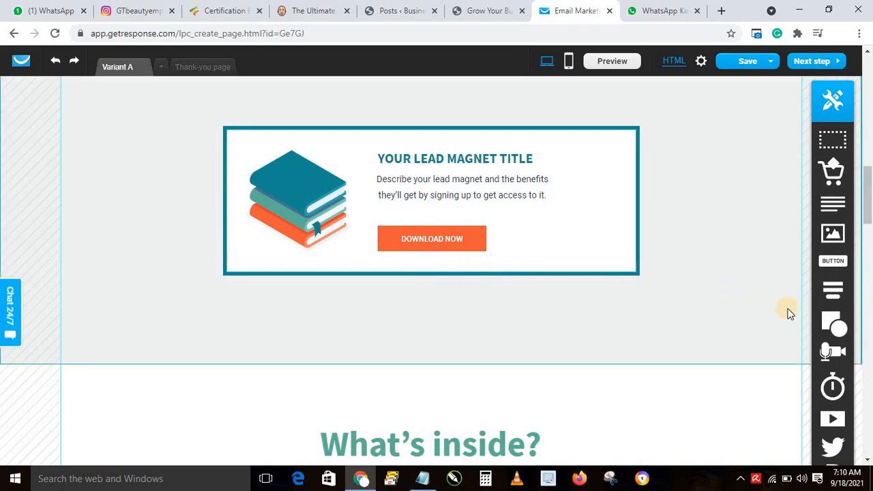
mouse_move(832, 356)
mouse_move(834, 295)
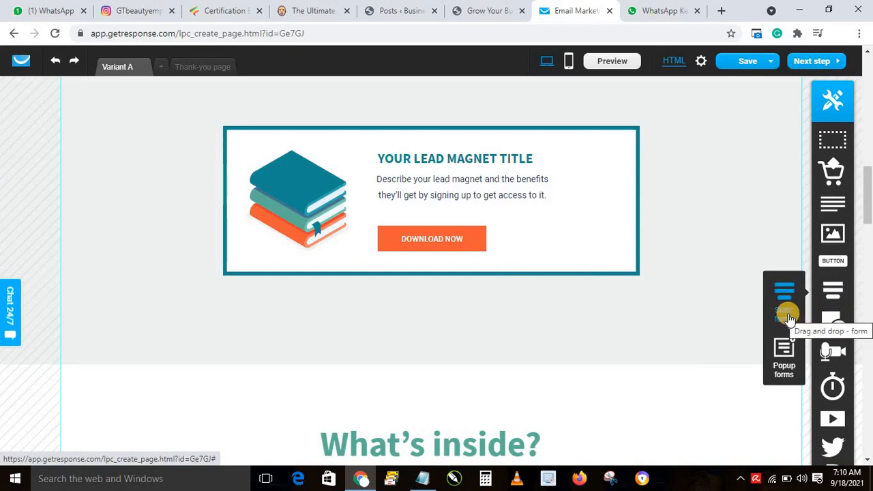
click(521, 136)
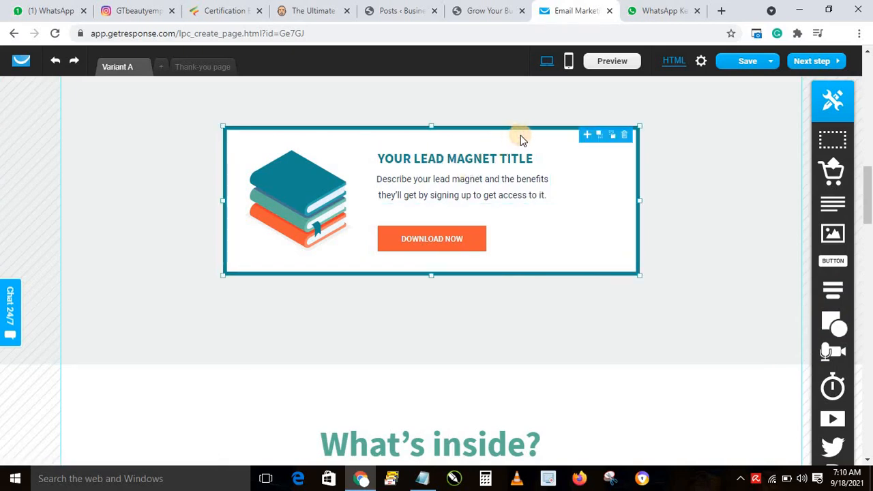
click(625, 134)
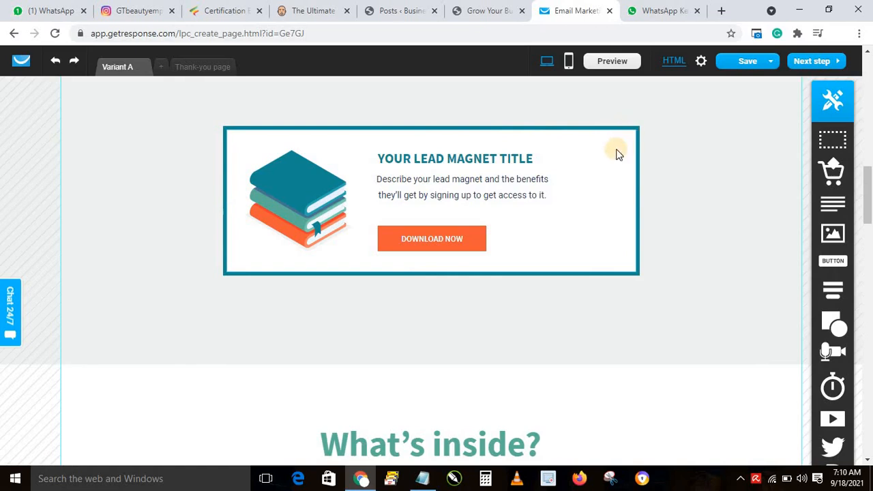
click(623, 137)
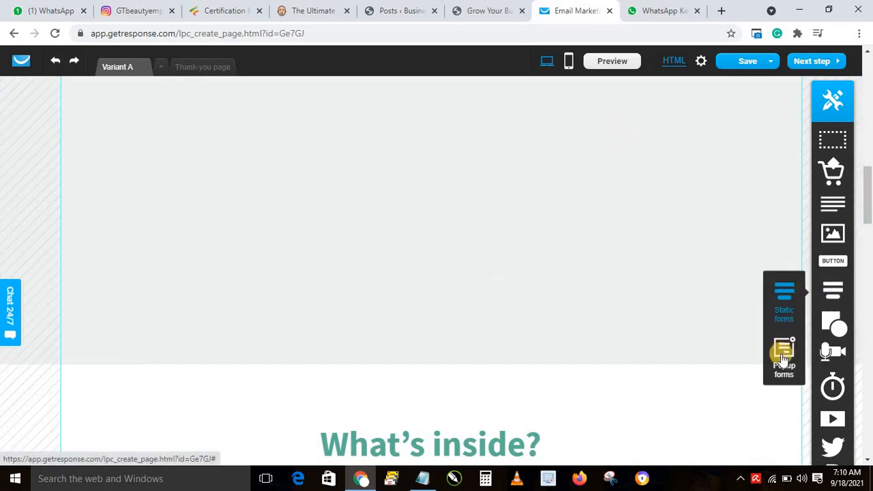
- Add a static form with name and email fields to the emptied section and fill its "Sign up!" button with red #B81414
drag(783, 312, 431, 232)
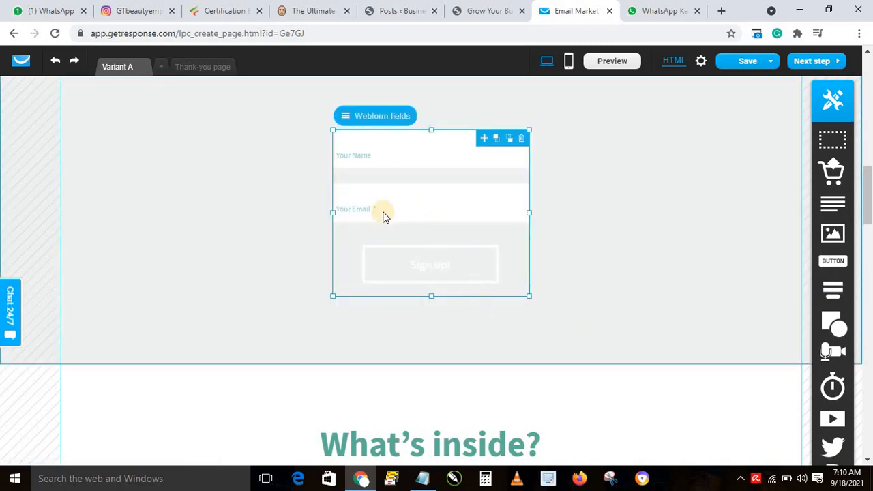
click(431, 264)
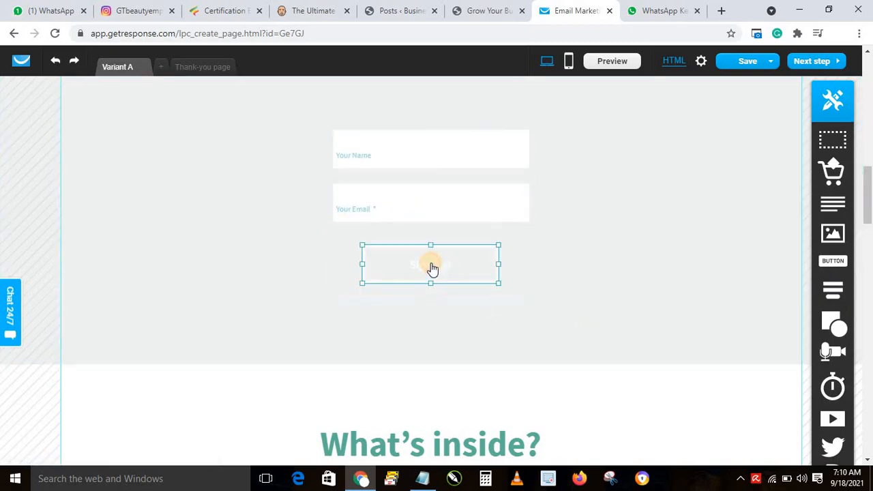
click(432, 266)
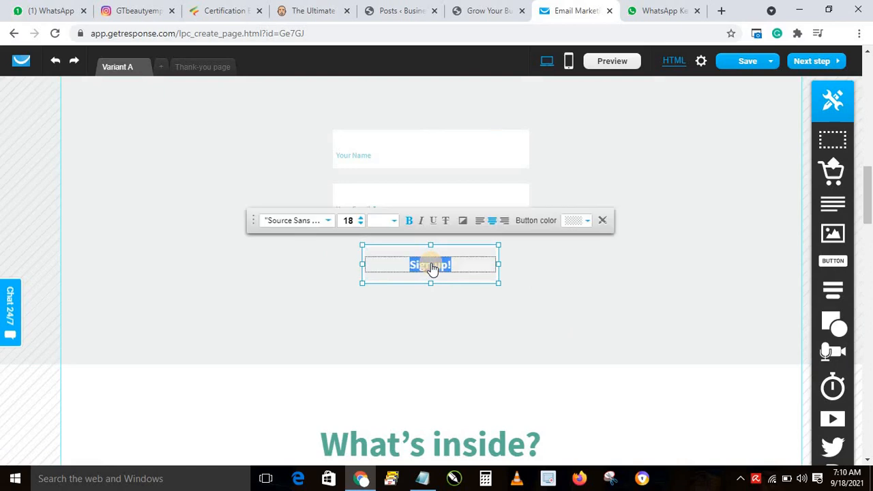
click(591, 222)
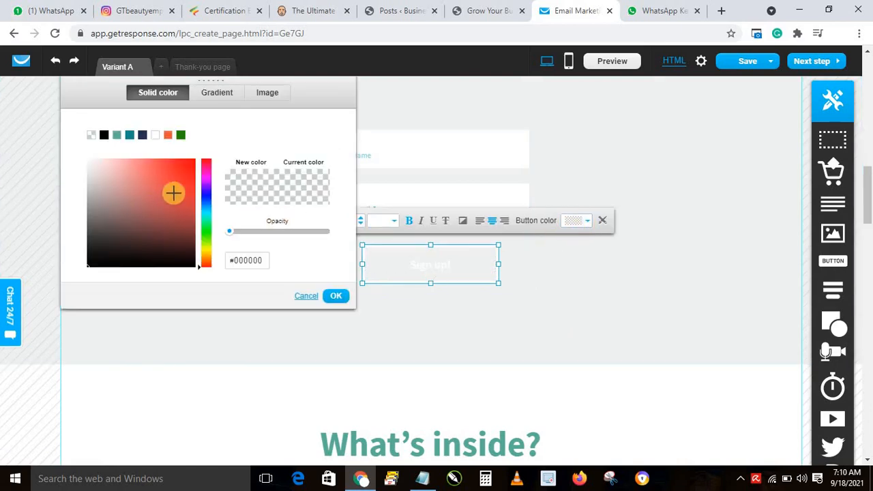
click(180, 185)
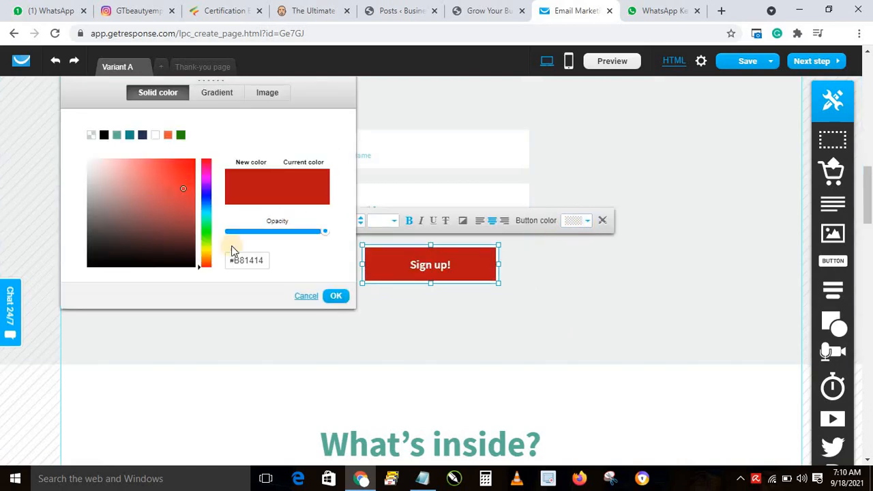
click(336, 295)
click(323, 144)
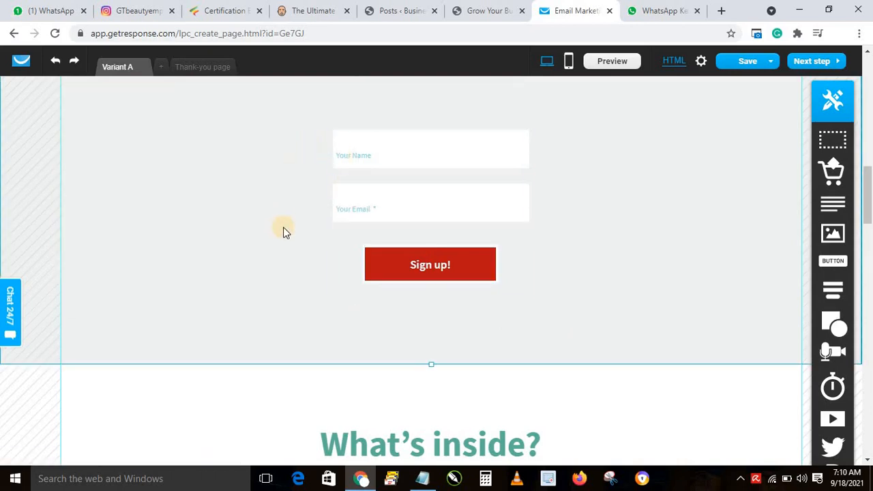
- Set the sign-up form's background to solid red #D61717 and widen the form slightly on both sides
click(337, 238)
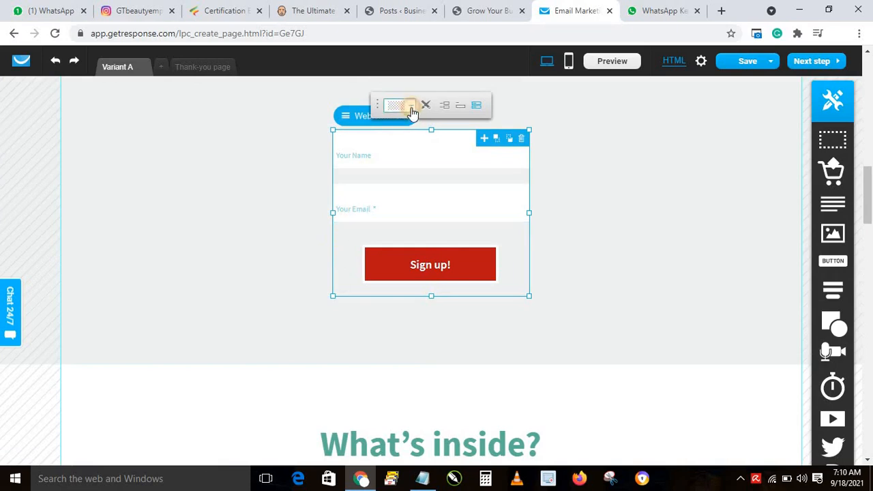
click(411, 109)
click(143, 188)
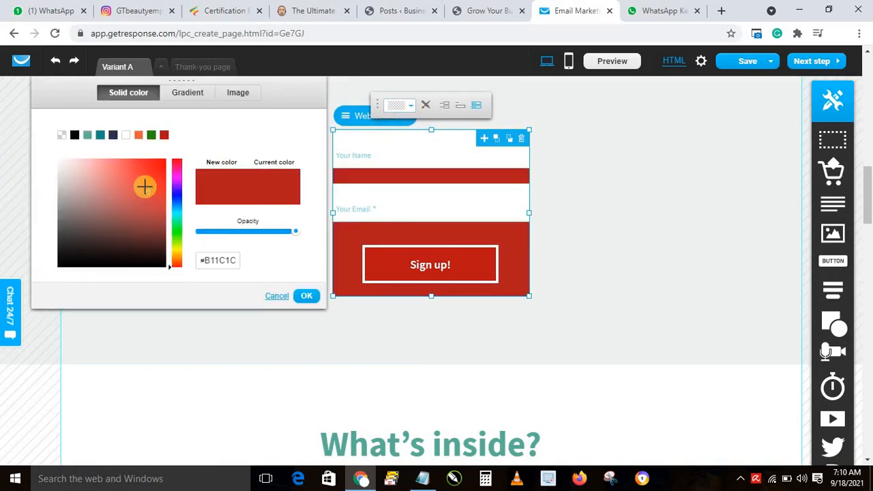
drag(147, 180, 153, 176)
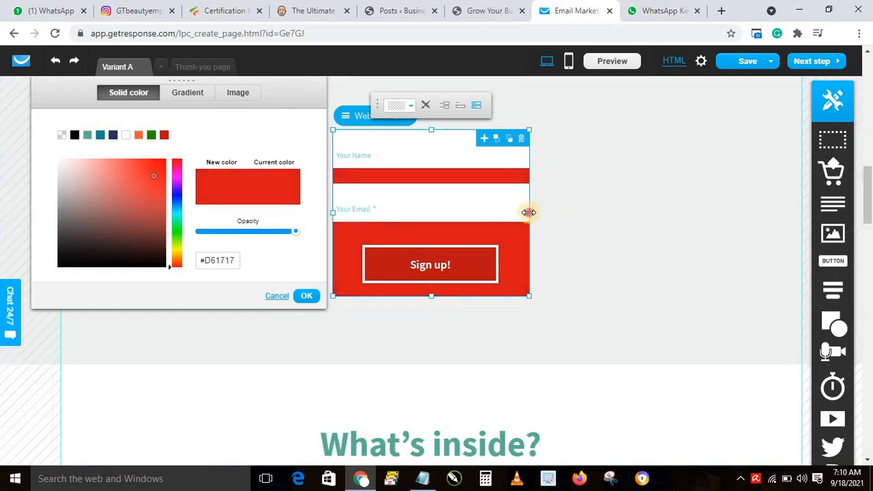
drag(529, 213, 532, 213)
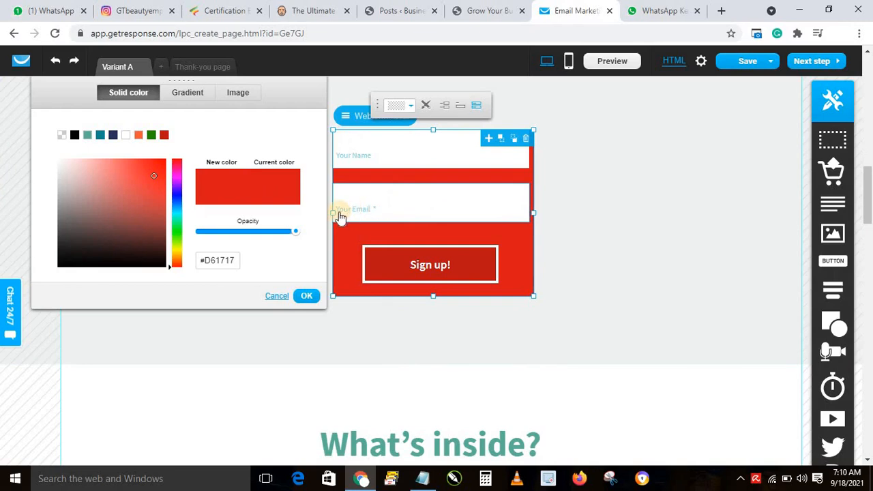
drag(337, 216, 326, 211)
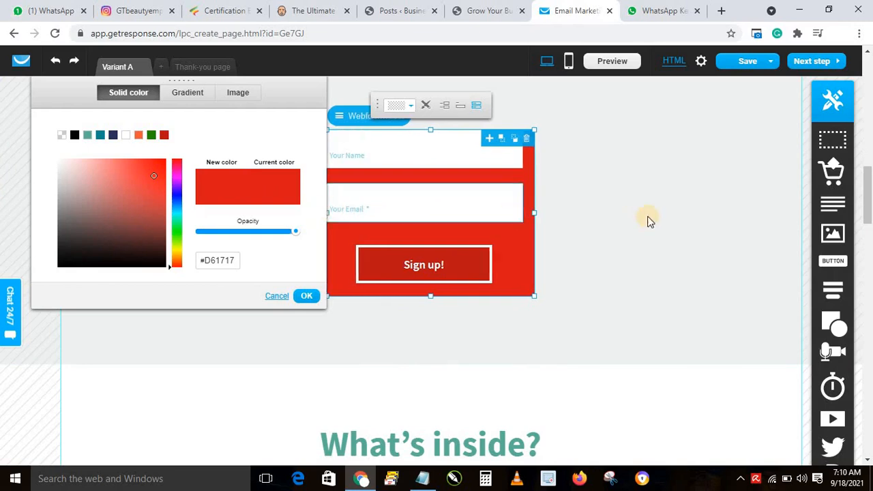
click(649, 217)
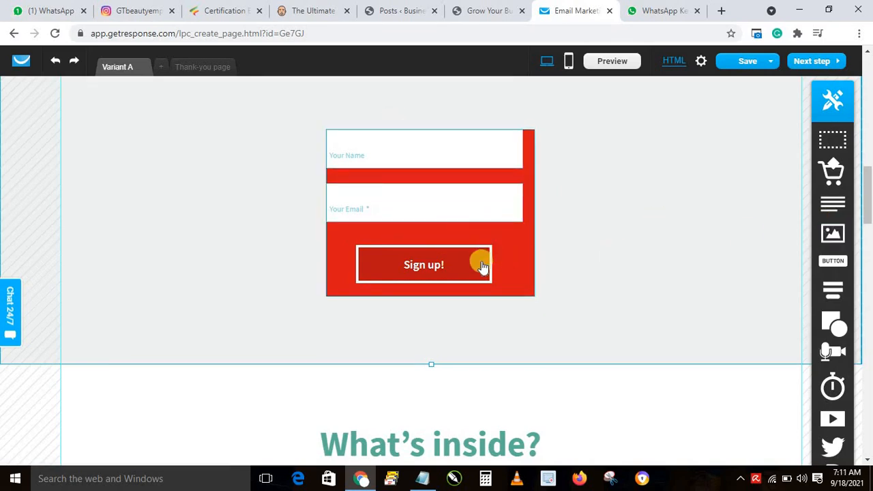
- Delete the red sign-up form from the section above "What's inside?"
click(524, 172)
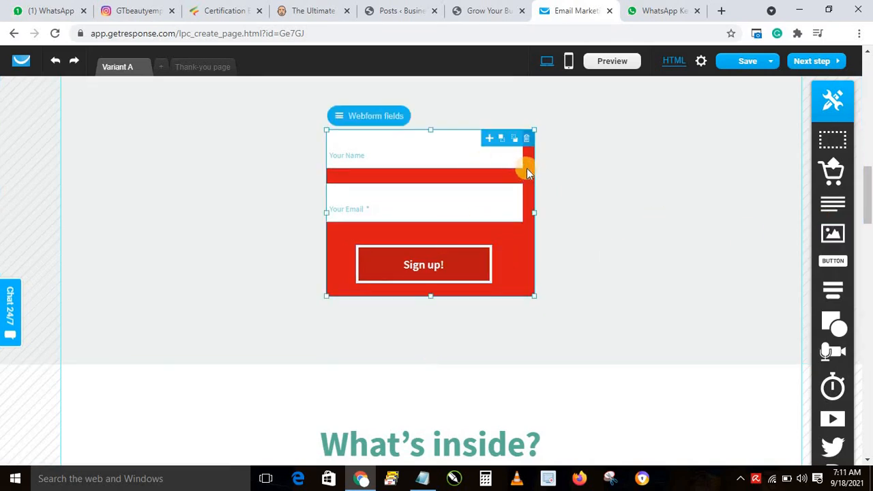
click(530, 140)
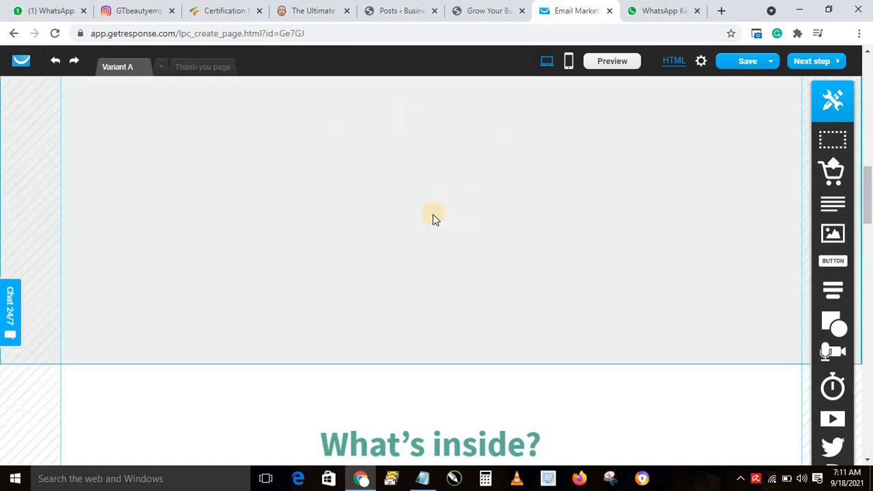
- Try to proceed to the page settings, return to the editor and generate the mobile version of Variant A
drag(871, 194, 870, 102)
click(832, 63)
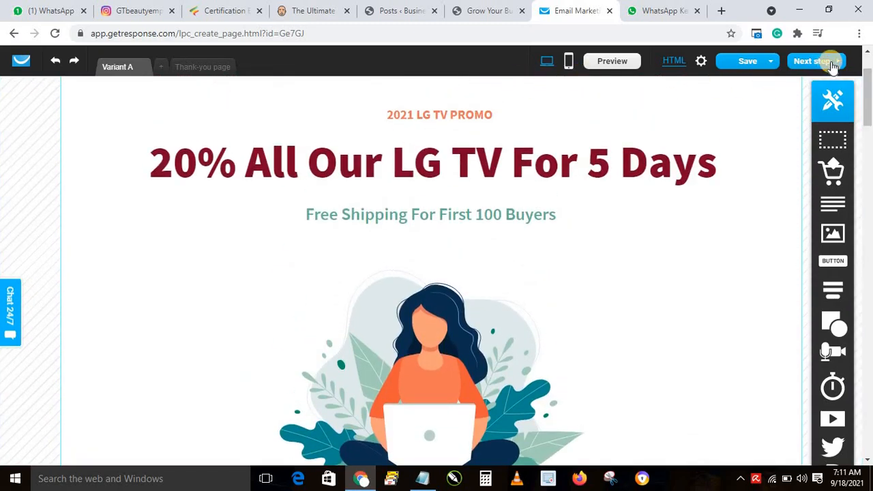
click(830, 60)
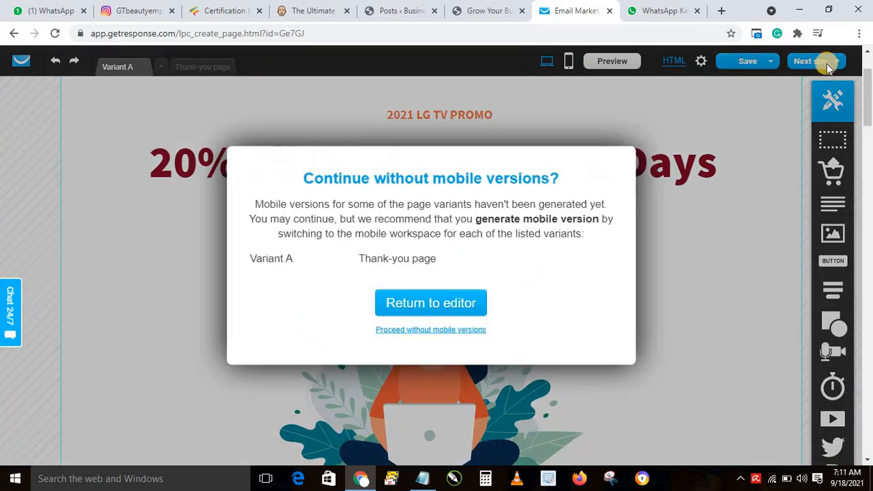
click(420, 305)
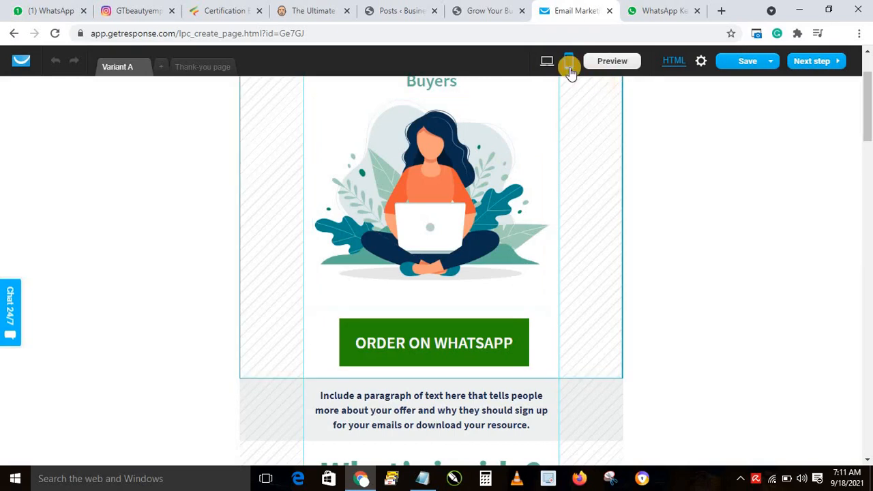
- Generate the mobile version of the thank-you page and switch back to its desktop view
drag(868, 115, 850, 86)
click(816, 62)
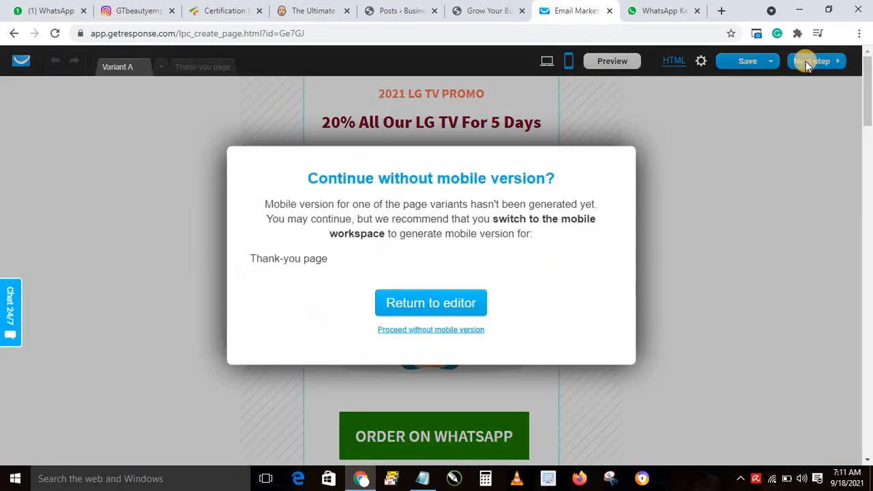
click(426, 302)
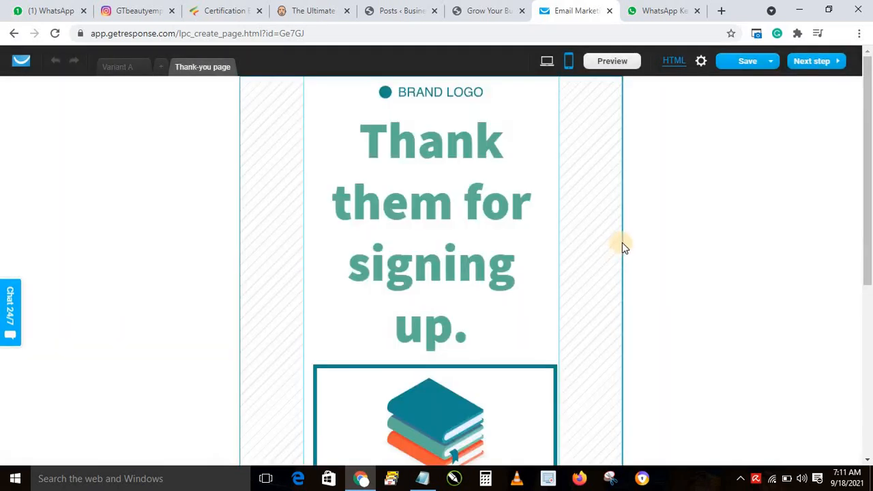
click(548, 62)
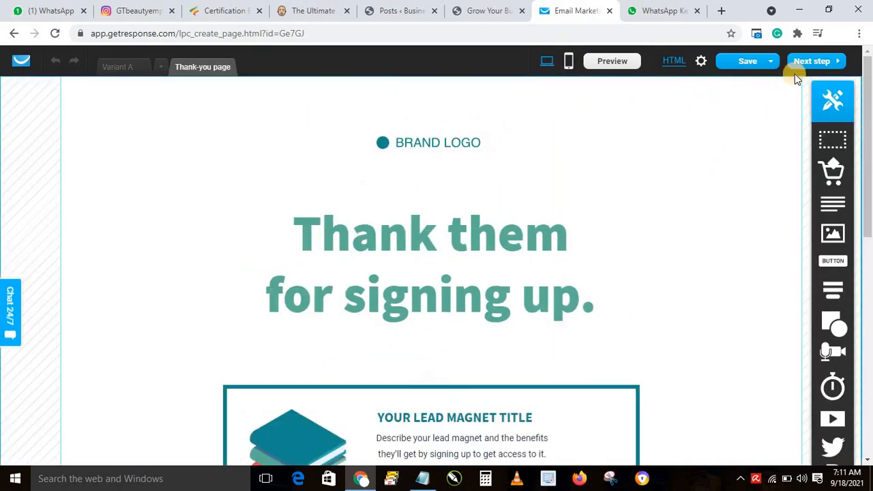
- Proceed to the landing page settings and review the SEO and URL settings, leaving the description blank
click(841, 62)
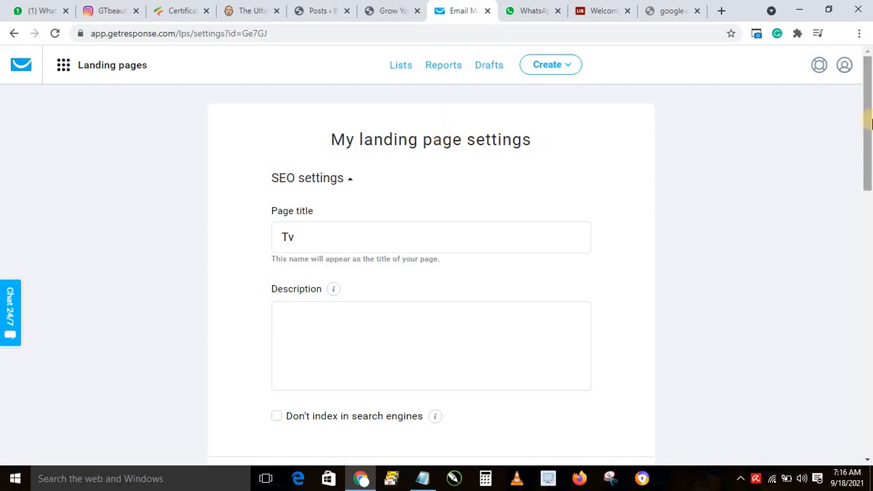
drag(869, 124, 871, 148)
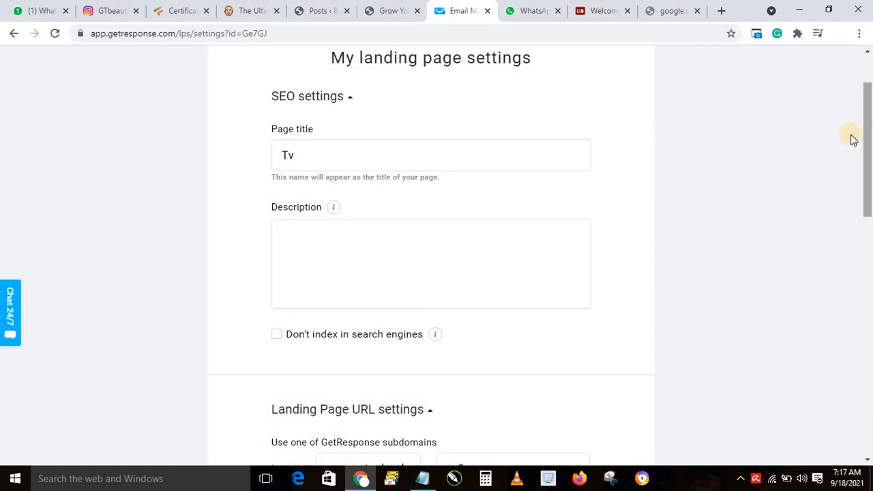
drag(870, 140, 868, 154)
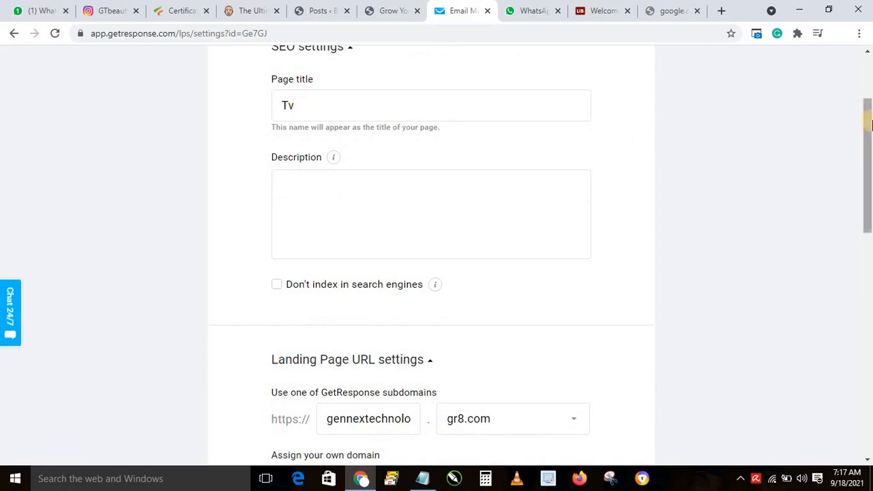
mouse_move(869, 123)
mouse_down()
mouse_move(866, 178)
mouse_move(866, 117)
mouse_up()
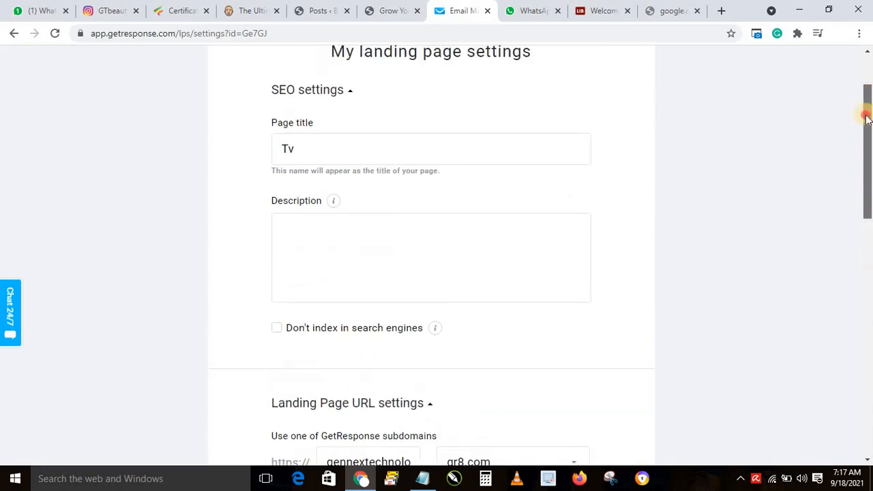
click(326, 236)
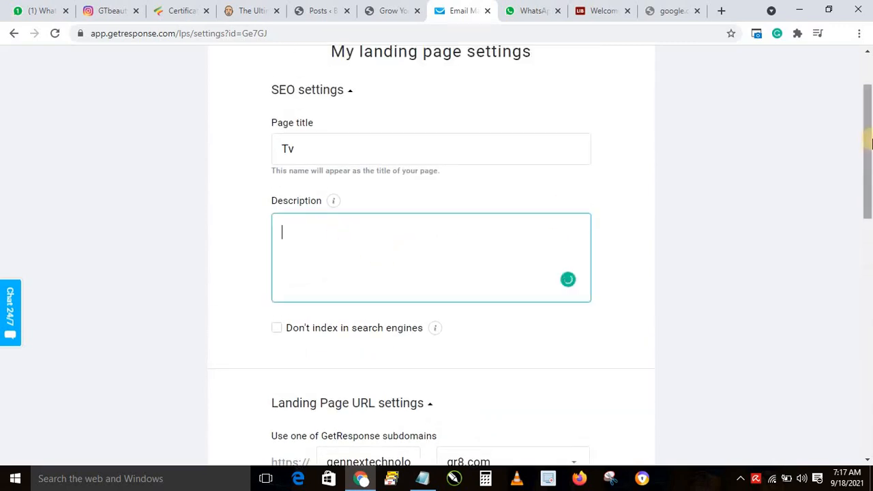
- Turn off confirmed opt-in for default_list in the subscription settings and publish the landing page
drag(865, 146, 868, 285)
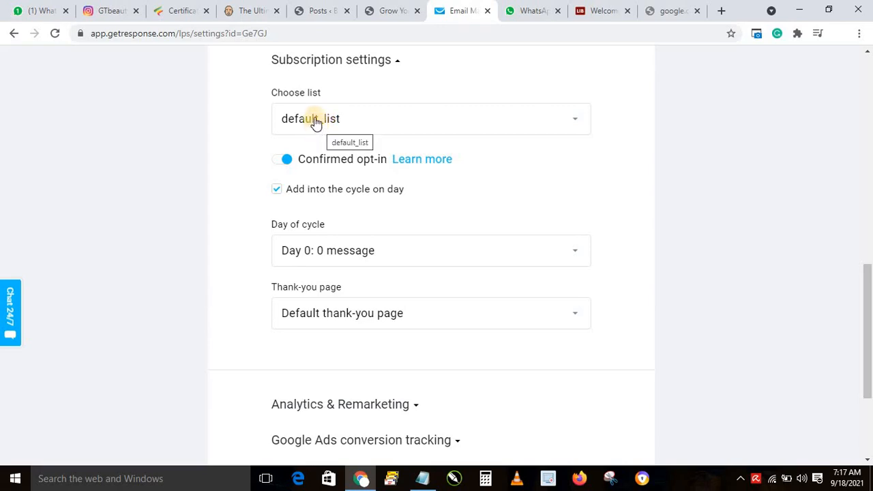
click(280, 163)
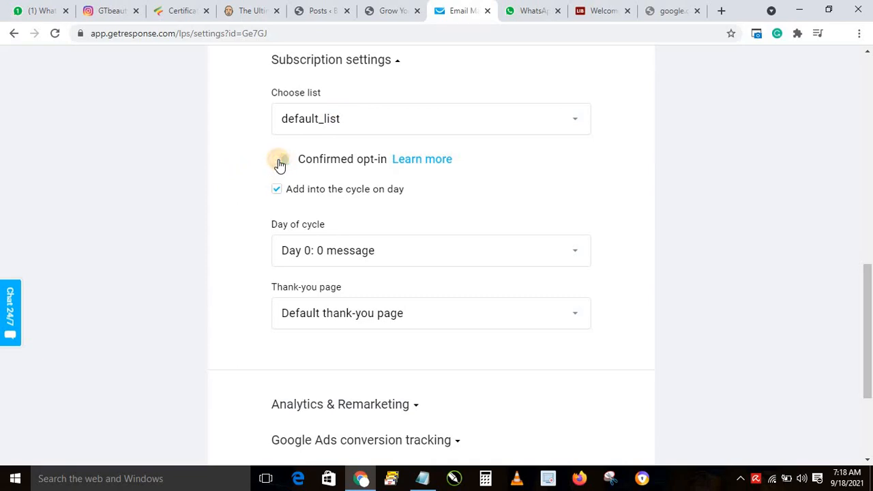
drag(868, 279, 868, 337)
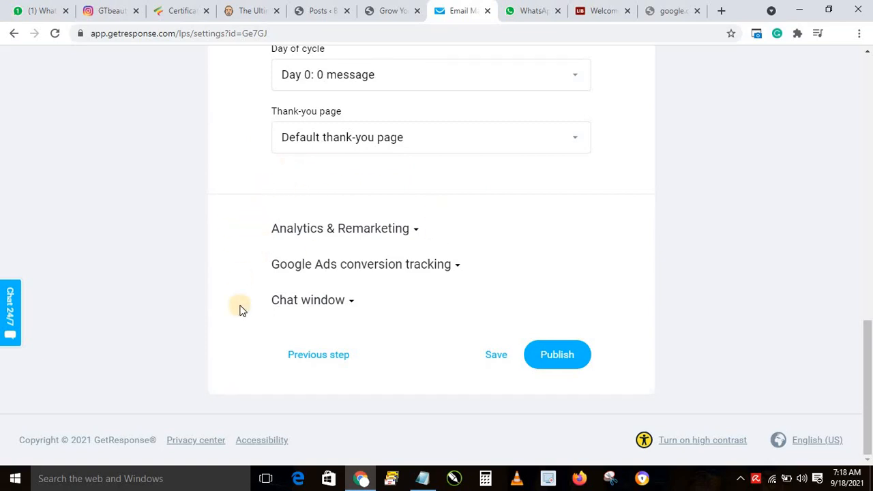
click(556, 356)
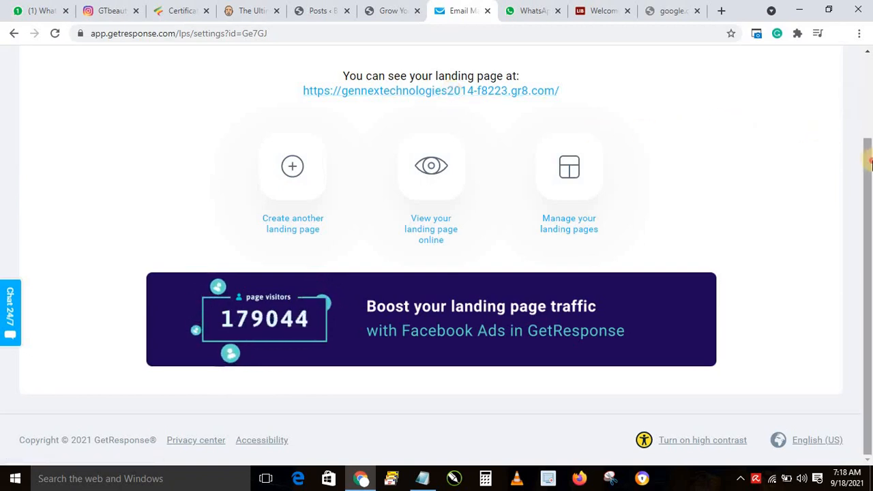
scroll(767, 109, up, 3)
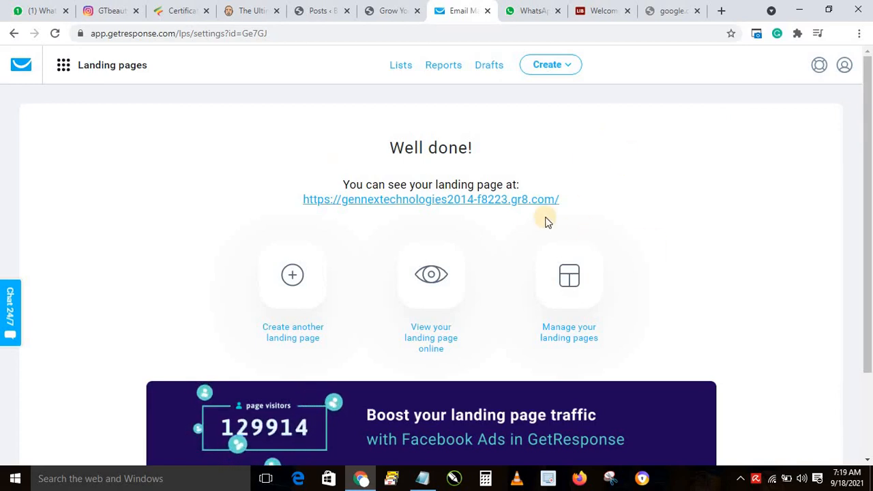
- Open the published landing page online and review its content from the promo heading down through the sections and back
click(440, 198)
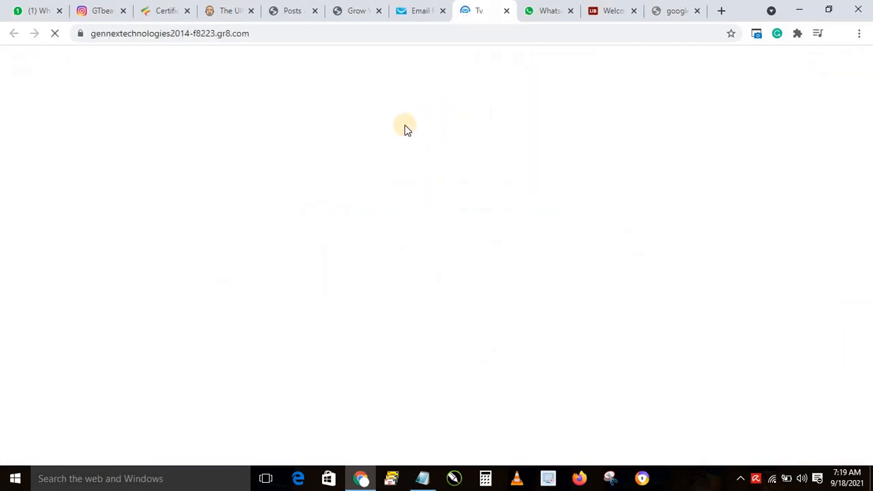
drag(868, 74, 868, 204)
scroll(868, 205, down, 14)
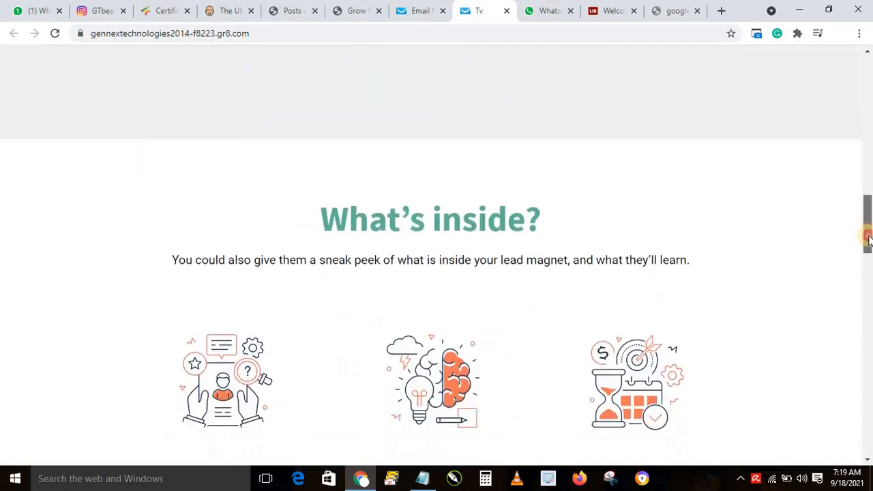
scroll(869, 202, up, 2)
scroll(869, 202, up, 15)
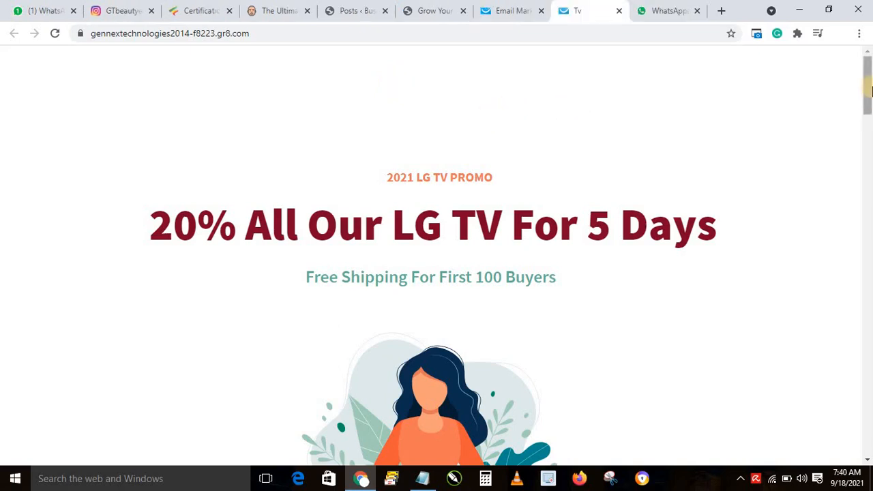
mouse_move(871, 90)
mouse_down()
mouse_move(871, 135)
mouse_move(870, 85)
mouse_up()
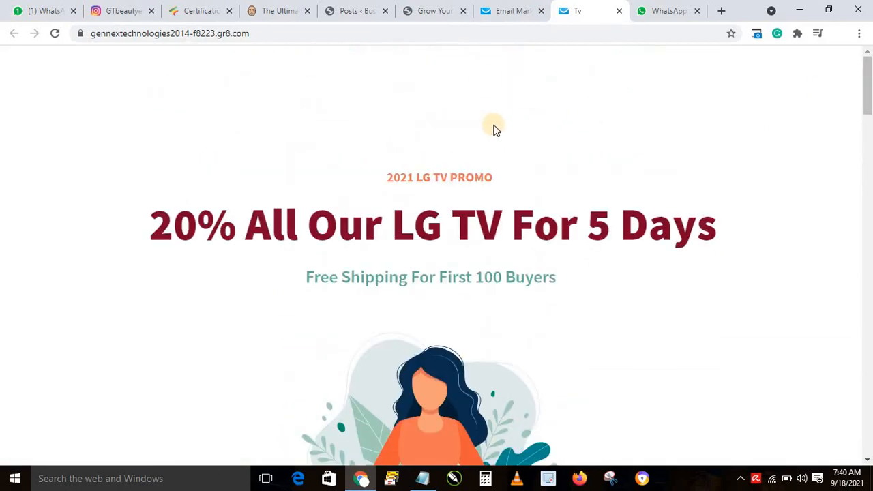
click(501, 10)
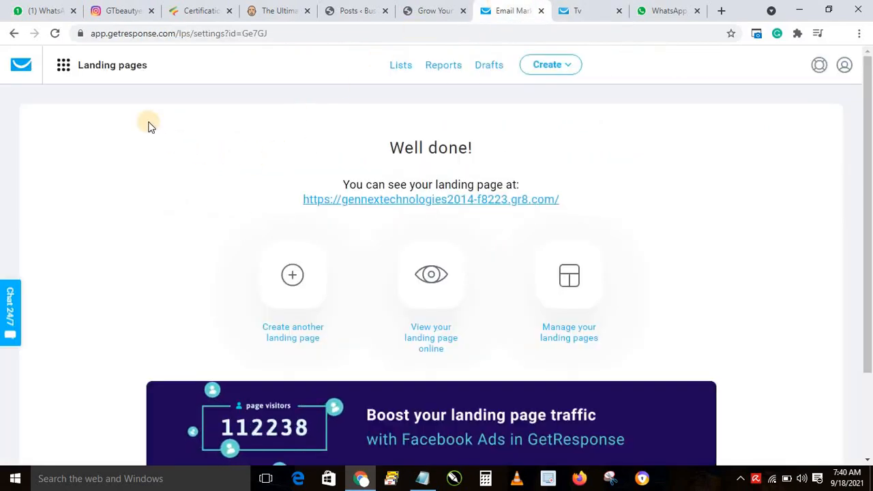
click(62, 65)
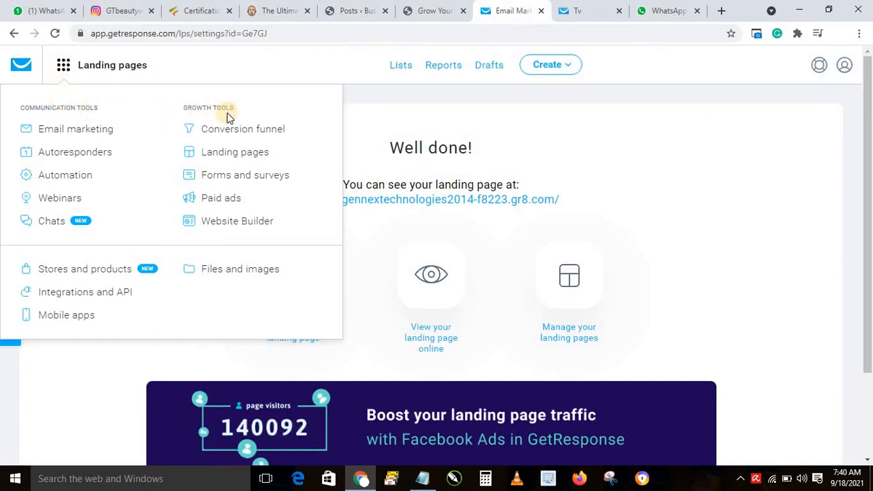
click(112, 68)
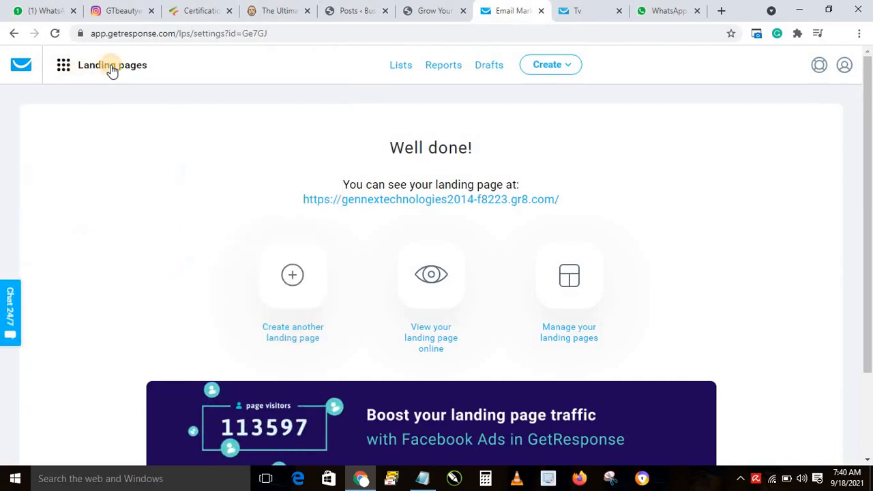
click(574, 7)
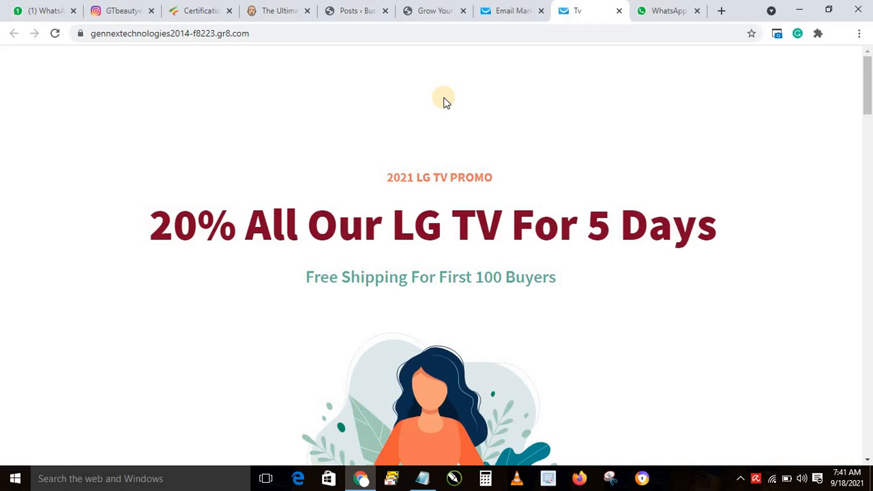
click(500, 13)
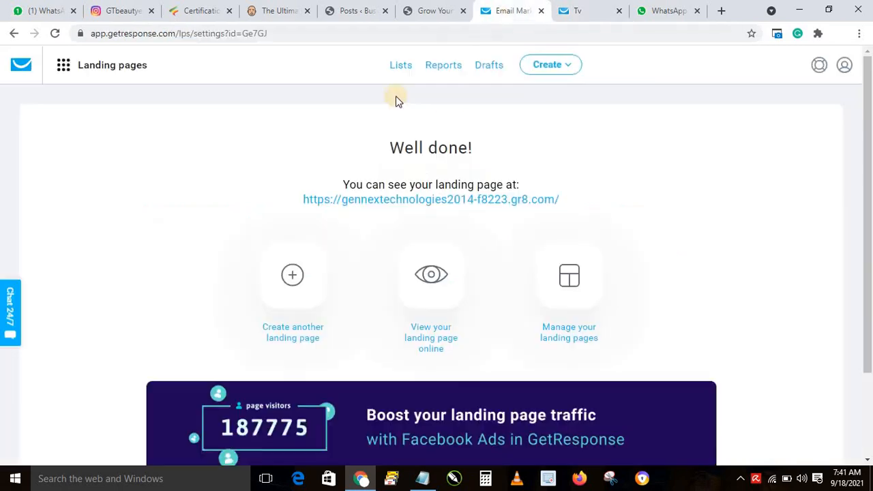
- Go to the Autoresponders tool and start creating a new autoresponder
click(63, 65)
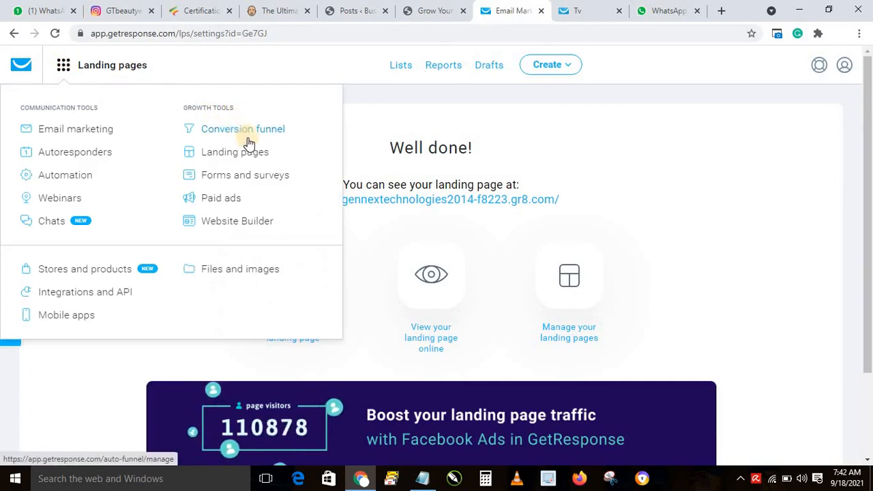
click(60, 177)
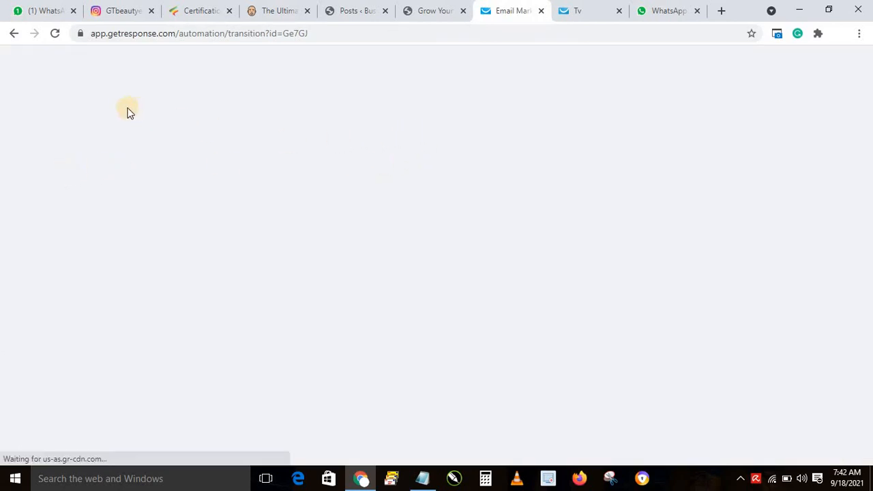
click(60, 69)
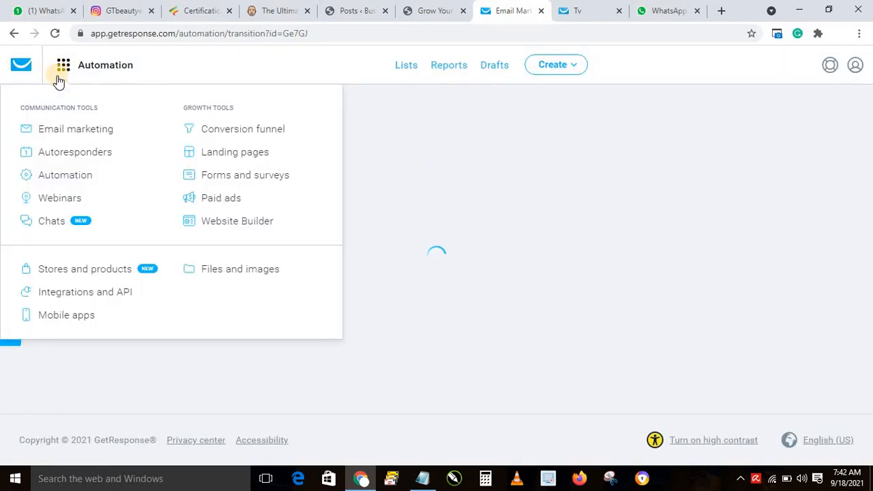
click(77, 154)
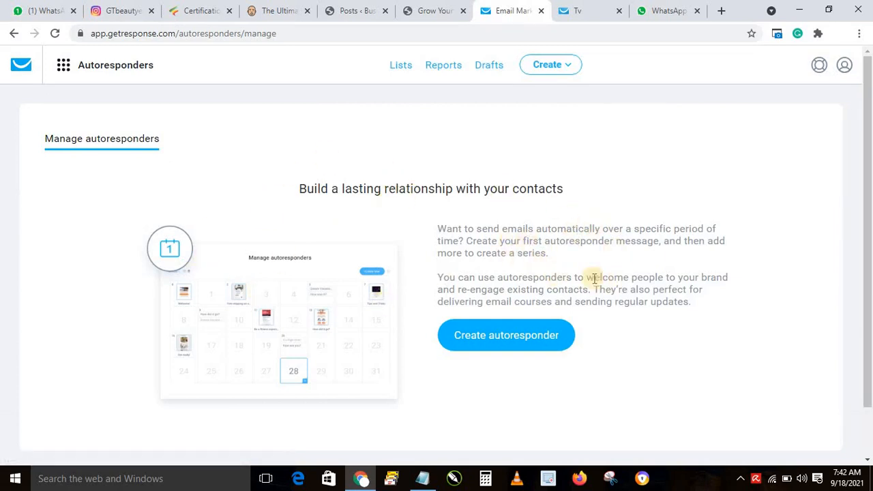
click(501, 339)
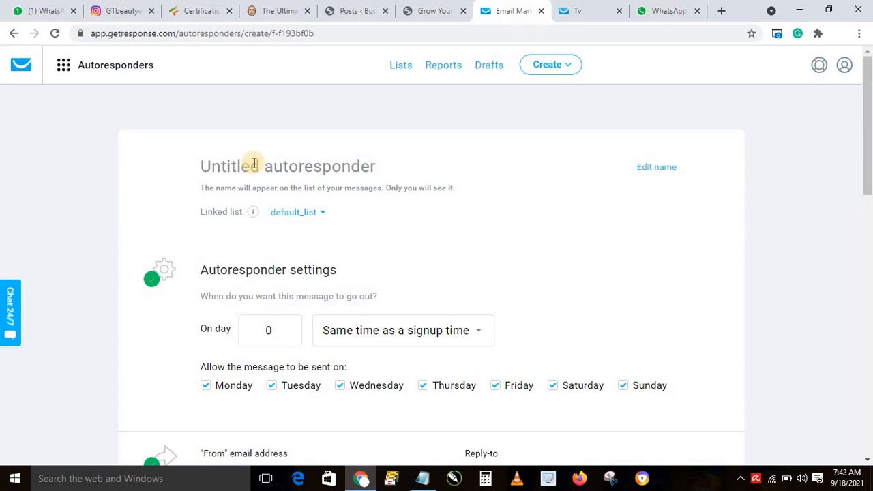
text(fl)
text(RST)
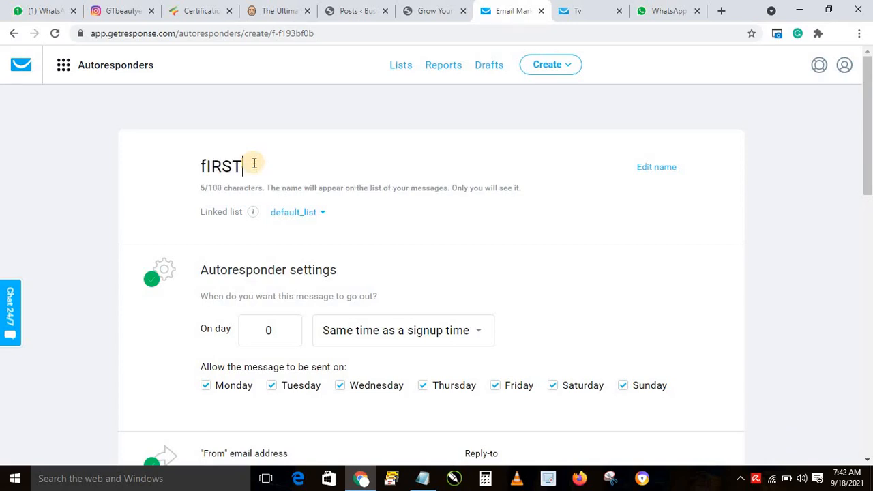
key(BackSpace)
key(BackSpace)
key(BackSpace)
key(BackSpace)
key(BackSpace)
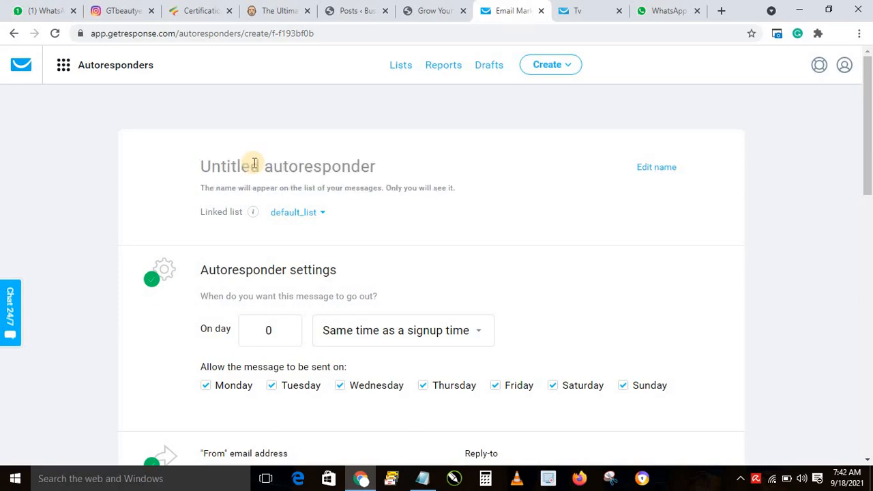
text(f)
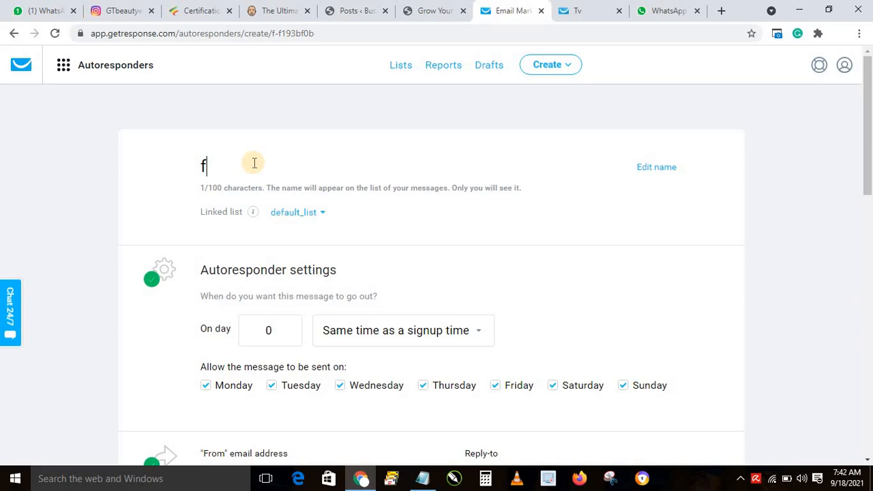
text(RST)
key(BackSpace)
key(BackSpace)
key(BackSpace)
key(BackSpace)
key(BackSpace)
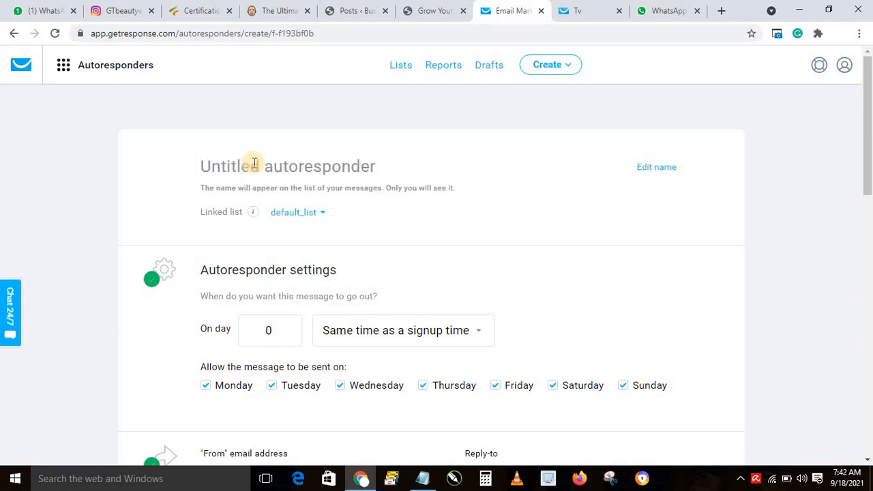
- Name the autoresponder first_mail
text(f)
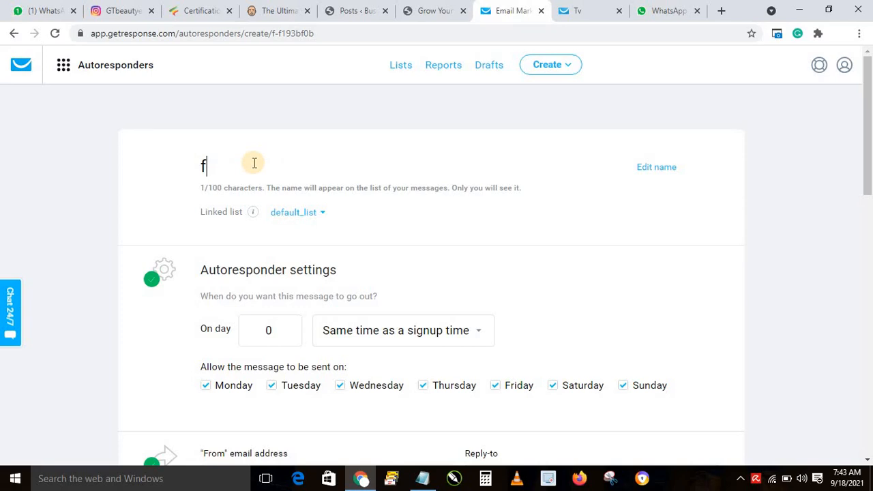
text(irst mail)
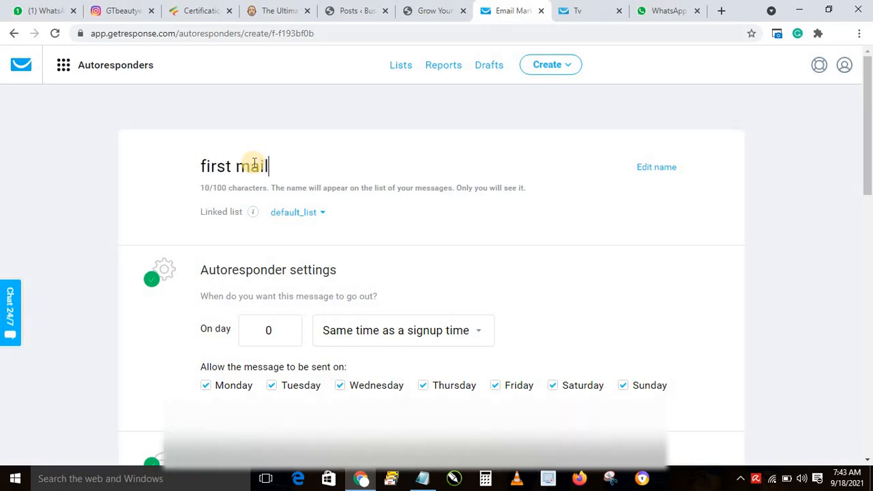
click(238, 162)
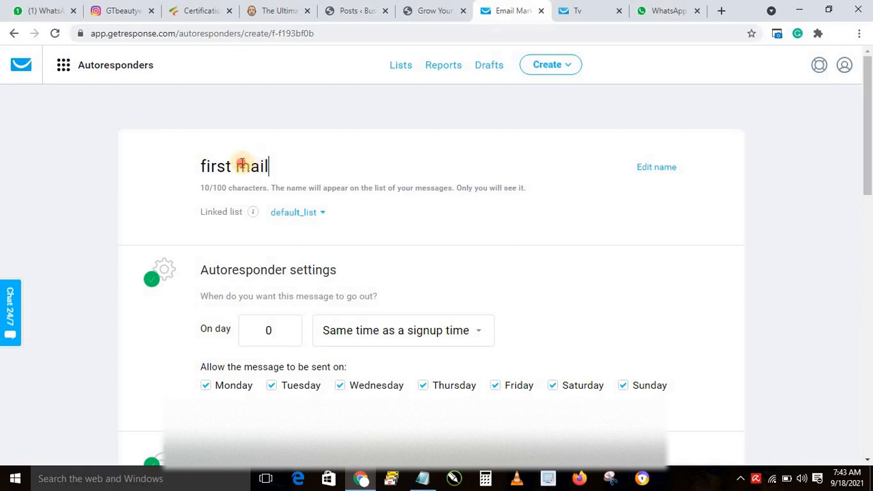
key(BackSpace)
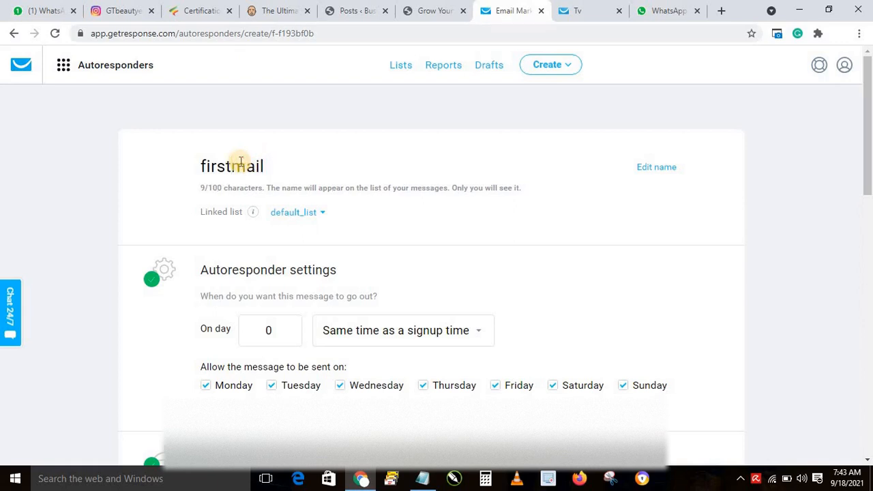
text(_)
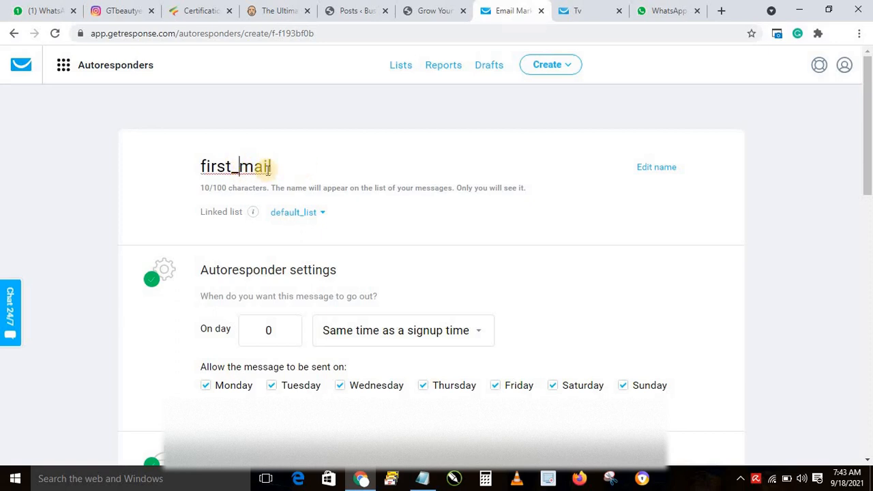
- Schedule the autoresponder message for day 1, exactly at 08:00
drag(870, 163, 869, 217)
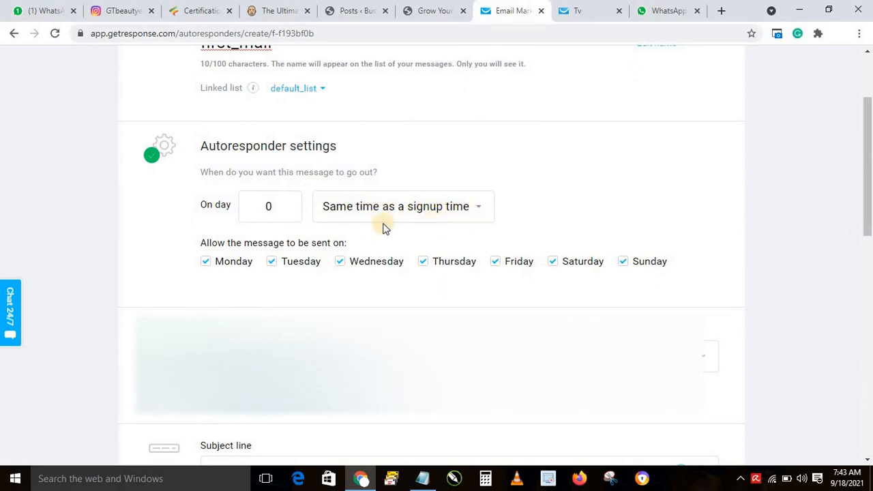
click(288, 203)
click(469, 212)
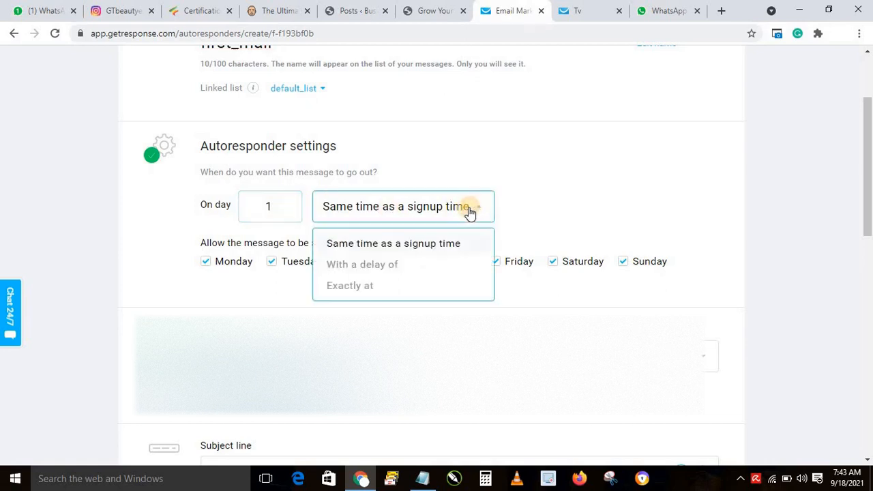
click(350, 284)
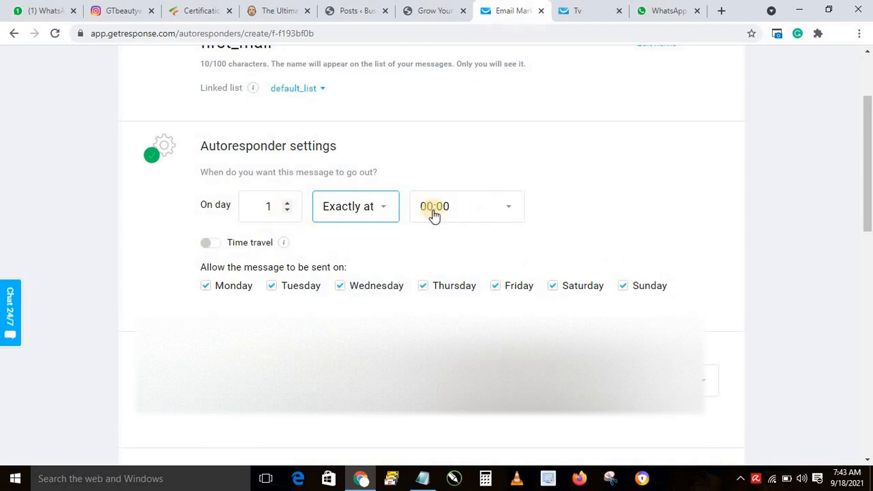
click(501, 211)
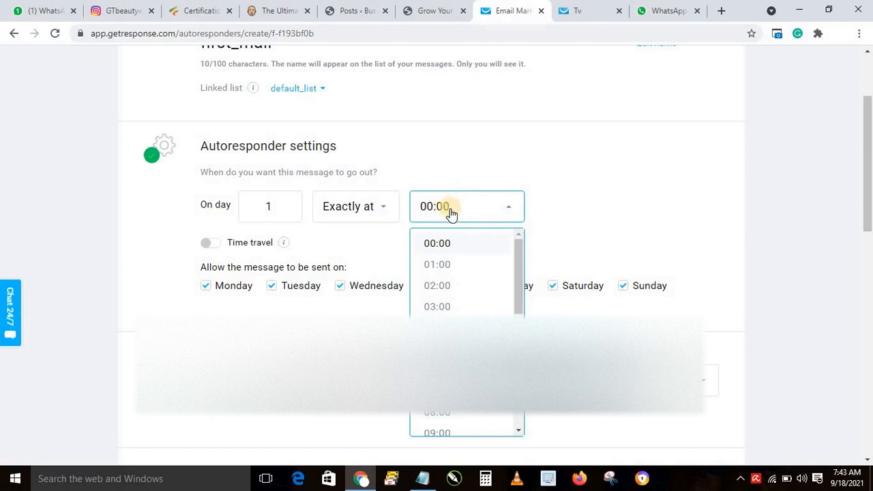
drag(519, 247, 517, 304)
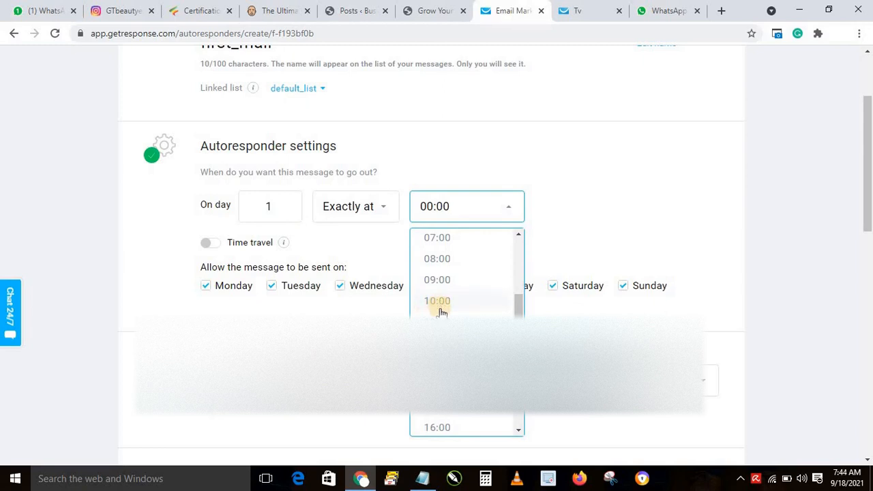
click(440, 261)
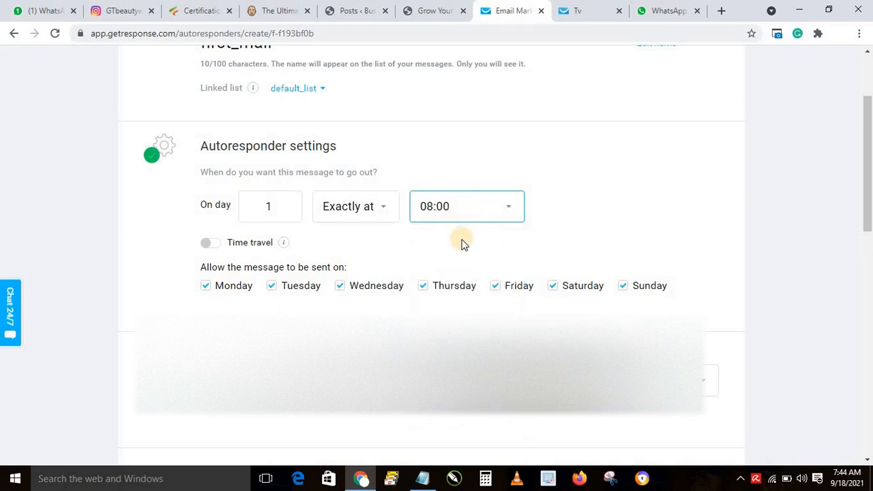
- Set the autoresponder message to go out on day 0 at the same time as the signup time
click(271, 206)
double_click(270, 206)
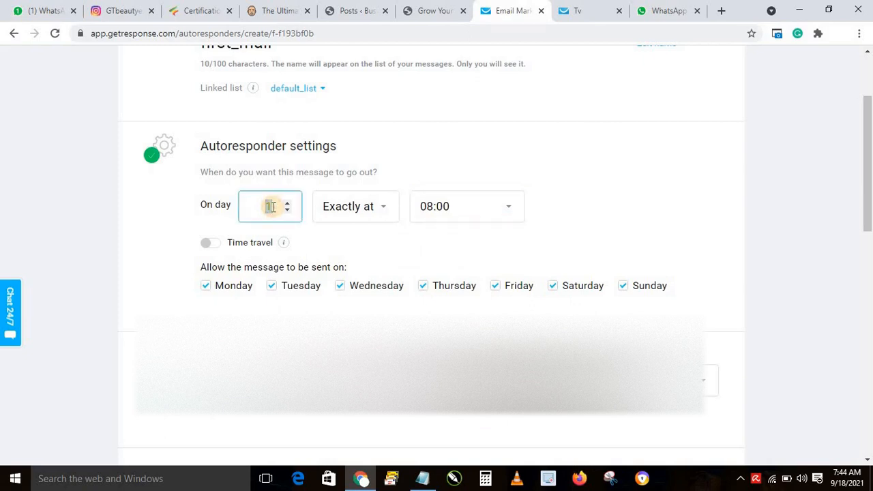
text(0)
click(369, 207)
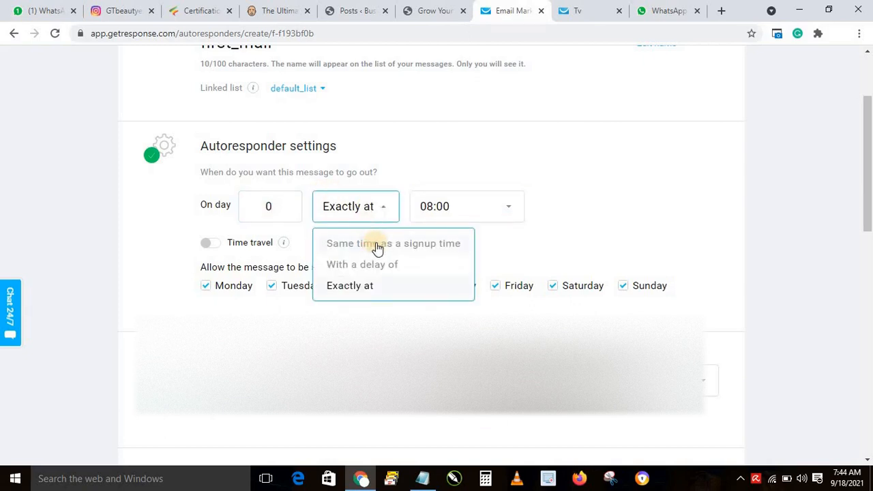
click(409, 237)
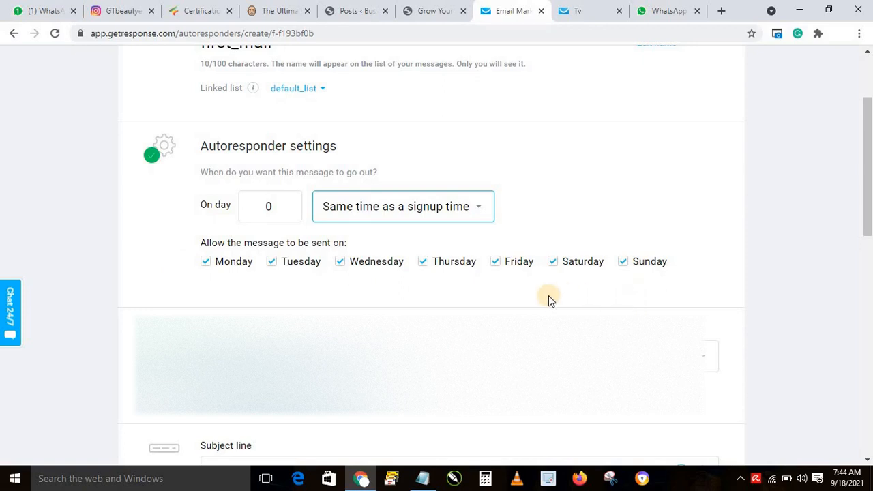
- Exclude Wednesday from the allowed sending days and allow it again
click(341, 268)
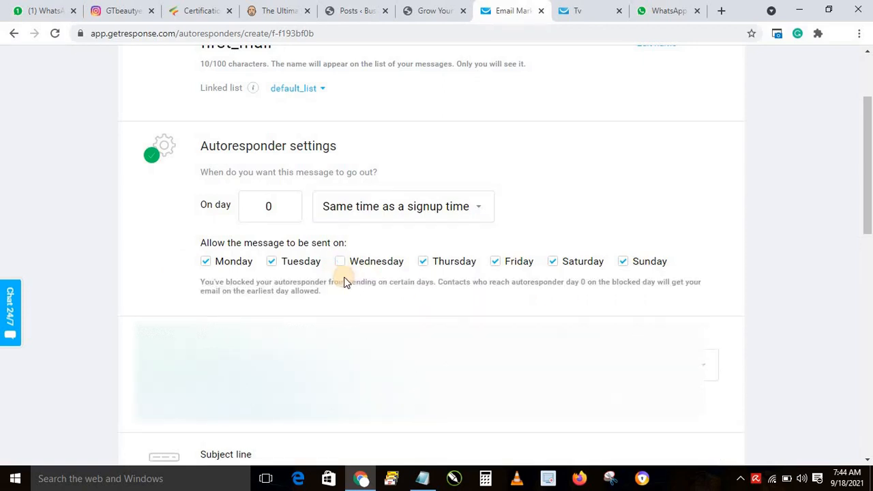
click(339, 263)
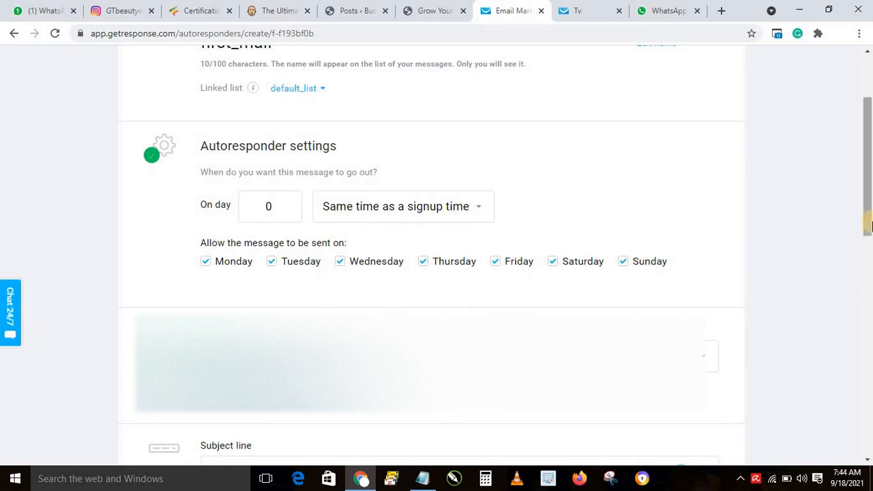
drag(868, 225, 869, 321)
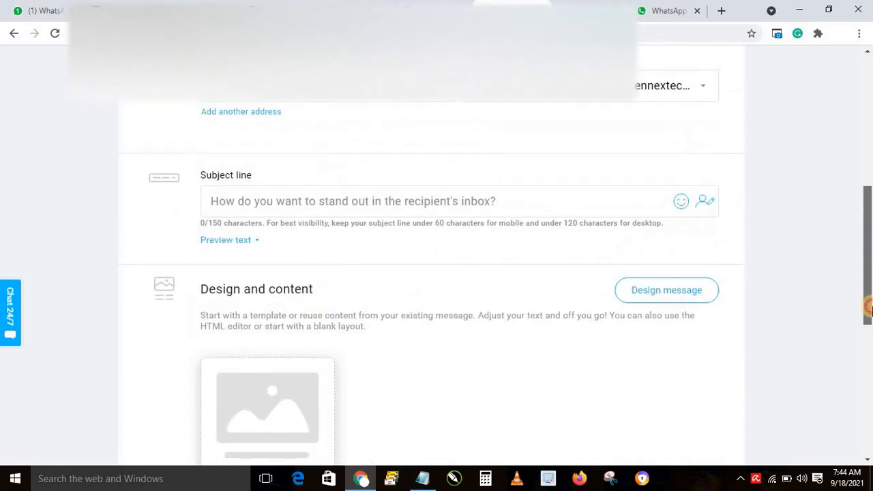
- Set the autoresponder's subject line to Welcome To TV Sales
scroll(868, 205, down, 1)
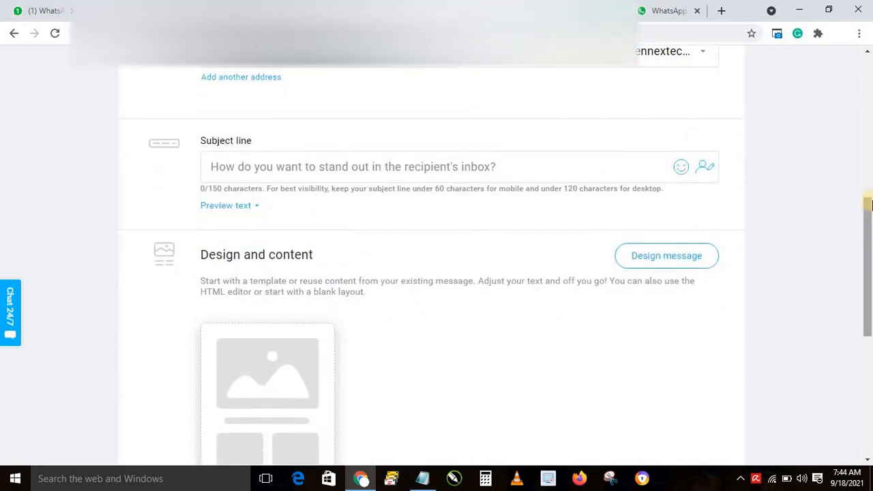
drag(868, 204, 868, 237)
click(248, 87)
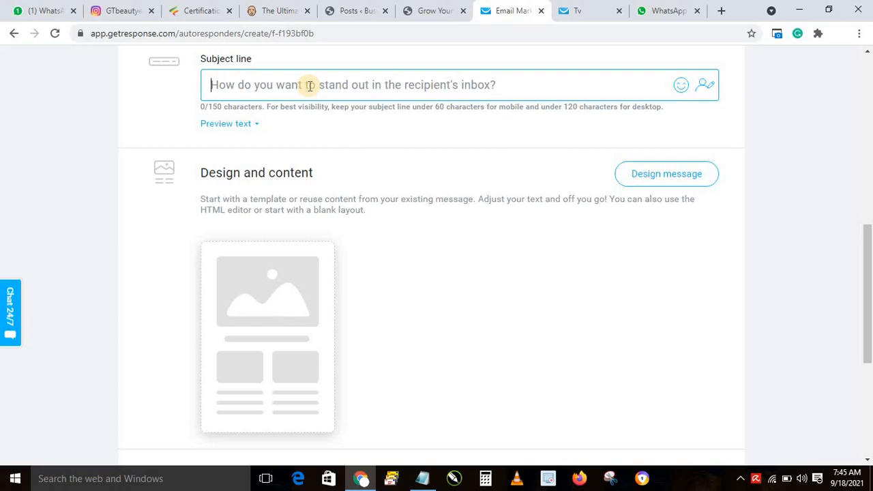
text(Welcome)
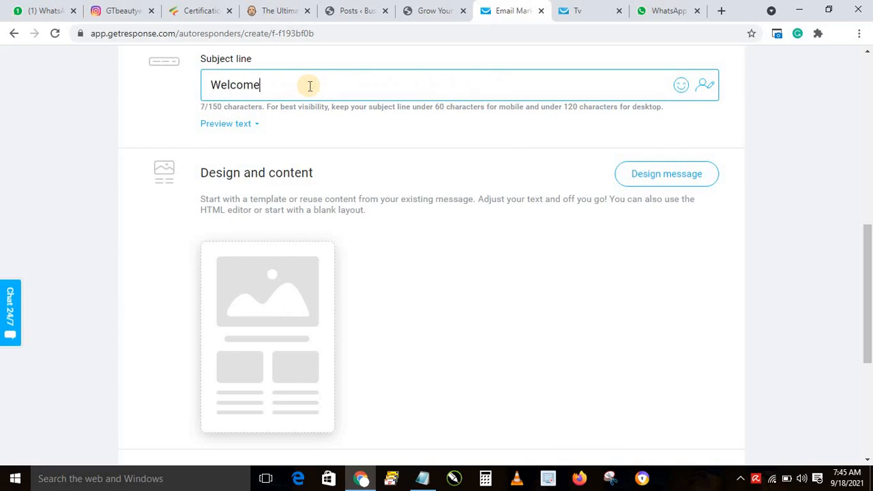
text( Toi)
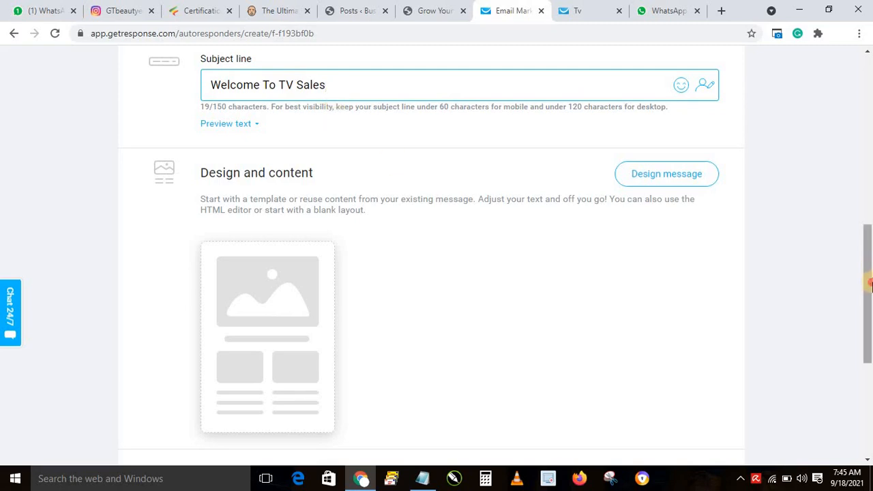
- Start designing the message from the predesigned template Wrap up this winter
scroll(870, 293, down, 1)
drag(870, 295, 870, 296)
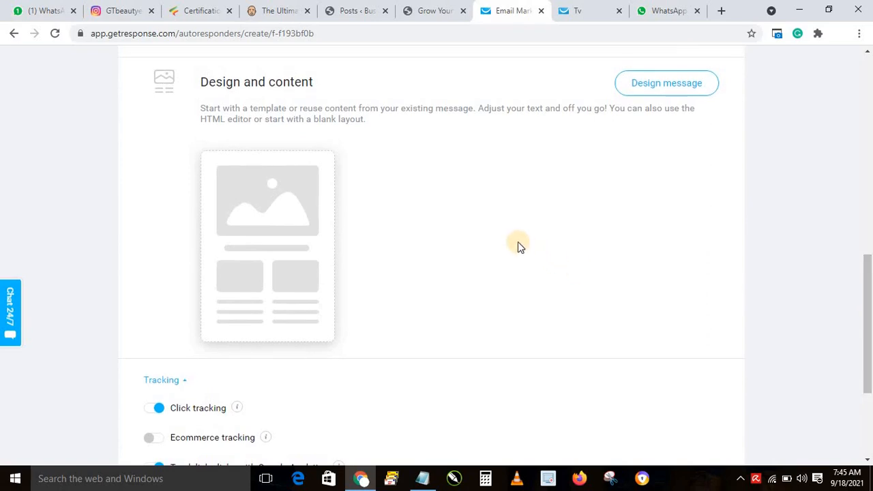
click(645, 86)
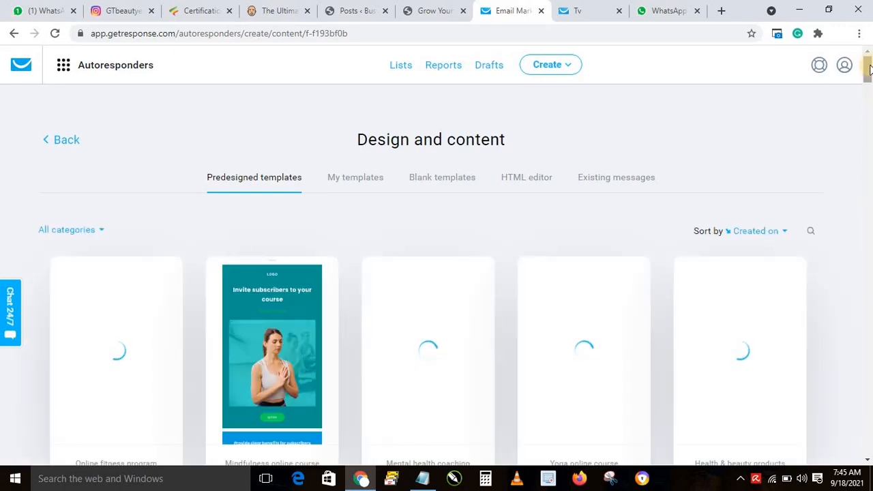
scroll(869, 79, down, 2)
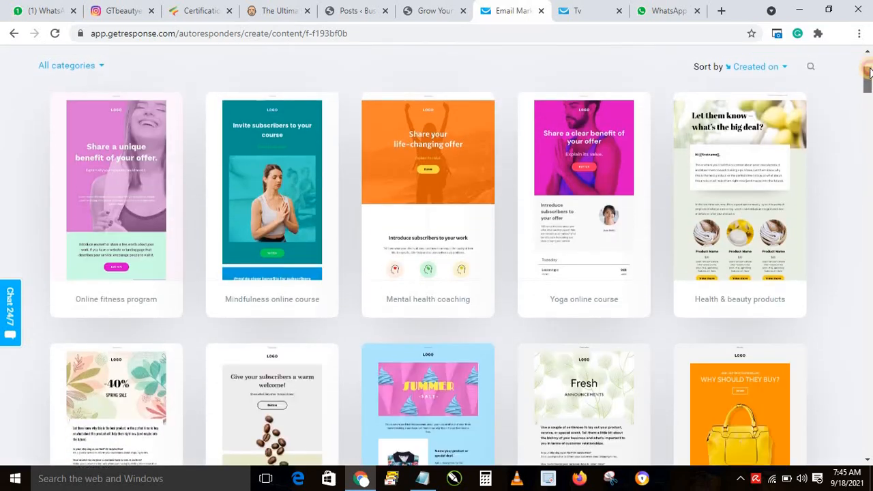
scroll(869, 75, up, 2)
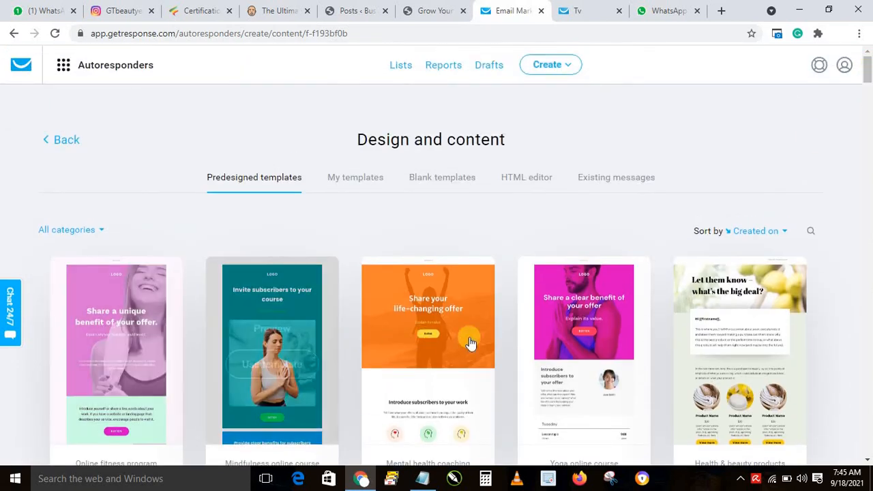
mouse_move(595, 412)
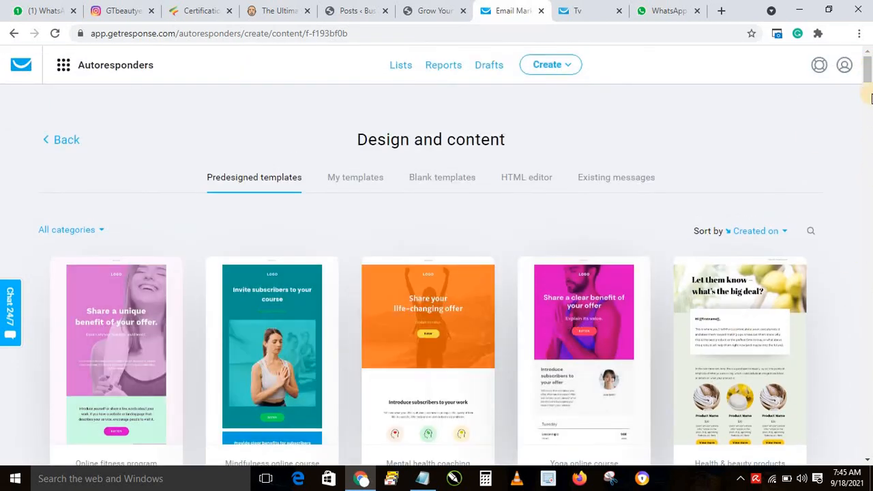
scroll(868, 80, down, 3)
scroll(869, 80, down, 3)
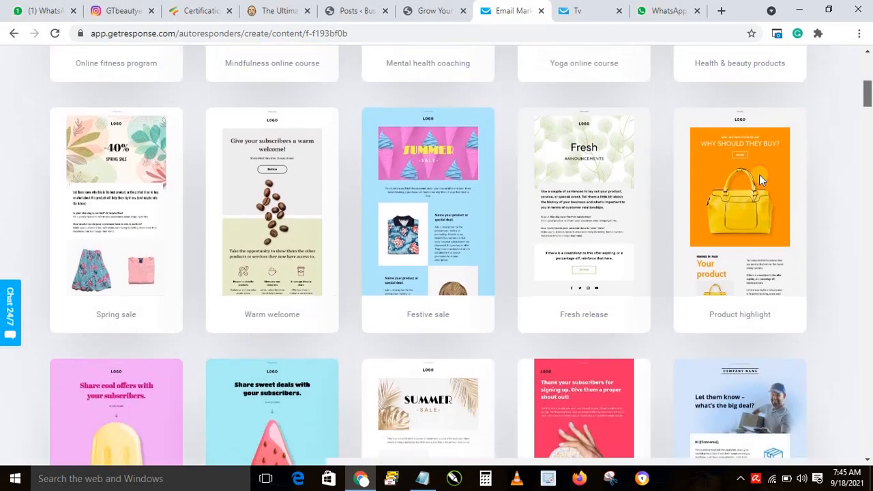
mouse_move(564, 266)
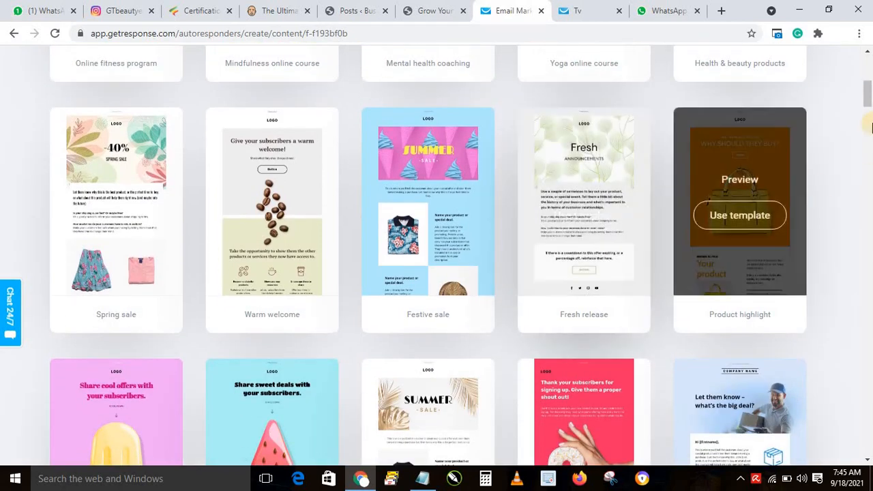
scroll(869, 101, down, 3)
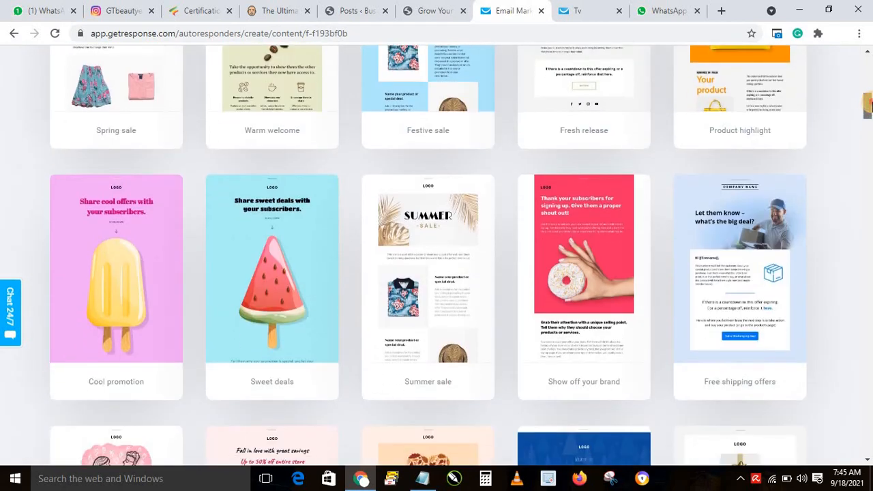
mouse_move(871, 105)
mouse_down()
mouse_move(871, 76)
mouse_move(870, 130)
mouse_move(870, 122)
mouse_up()
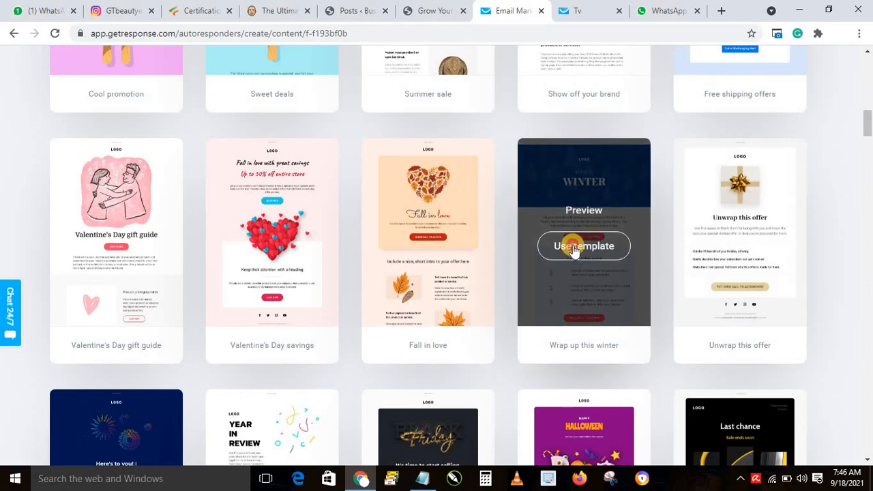
click(555, 255)
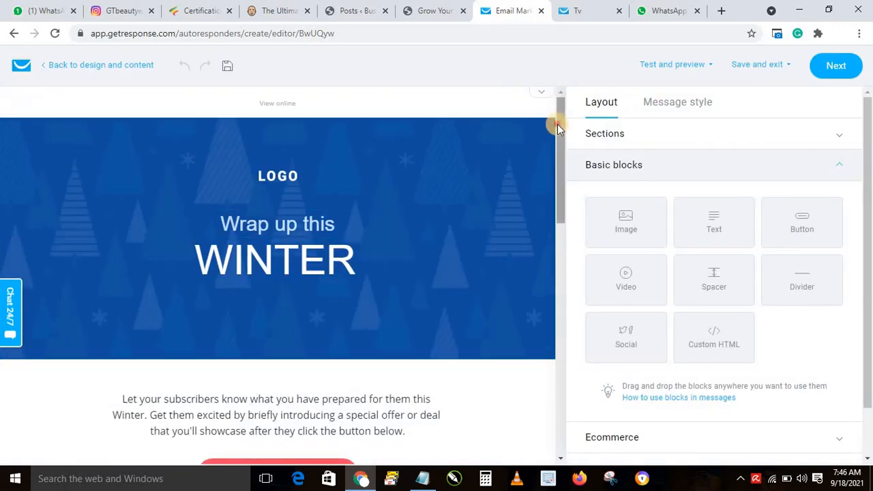
- Delete the logo image from the blue header of the email
click(285, 177)
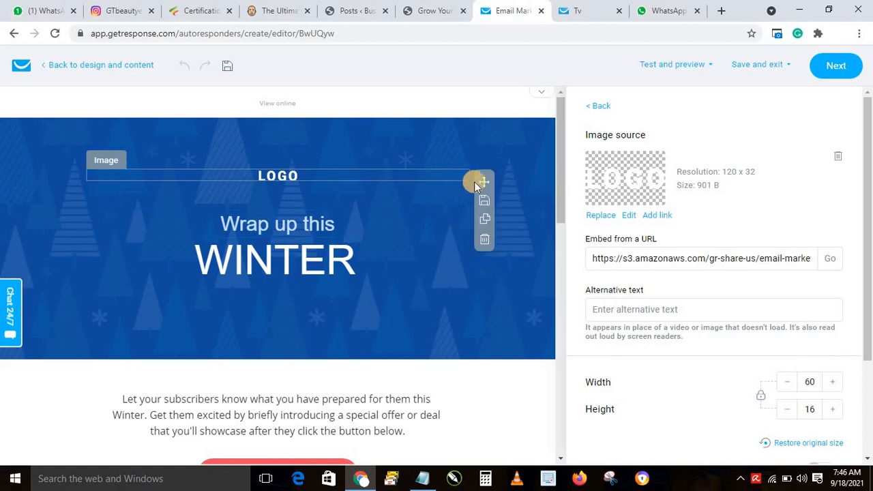
click(485, 249)
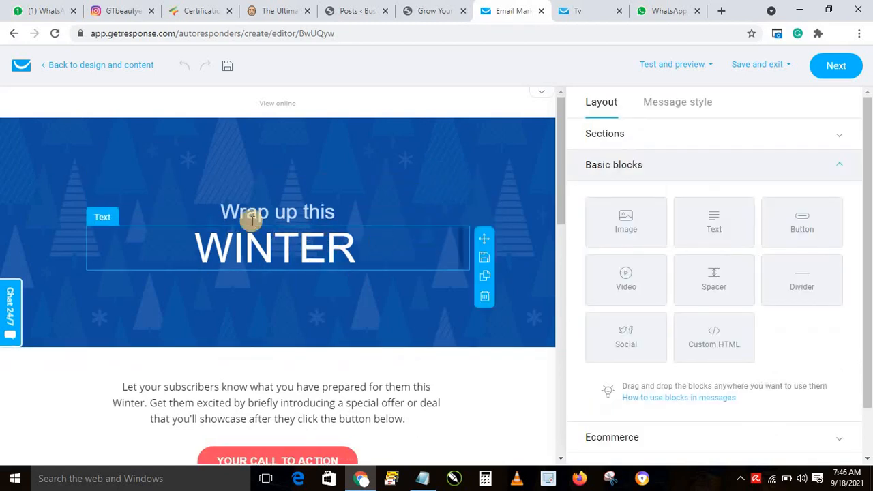
- Examine the template's heading texts, intro paragraph, call-to-action buttons and closing section down to the social links
click(226, 212)
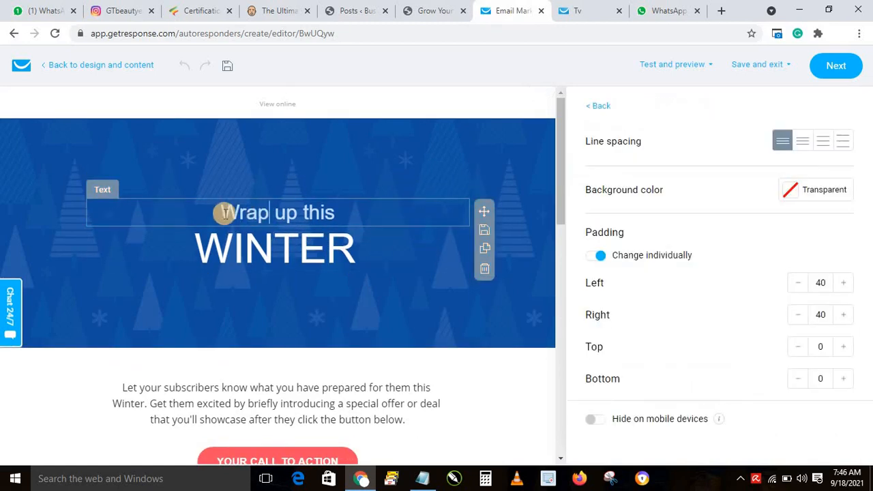
click(242, 215)
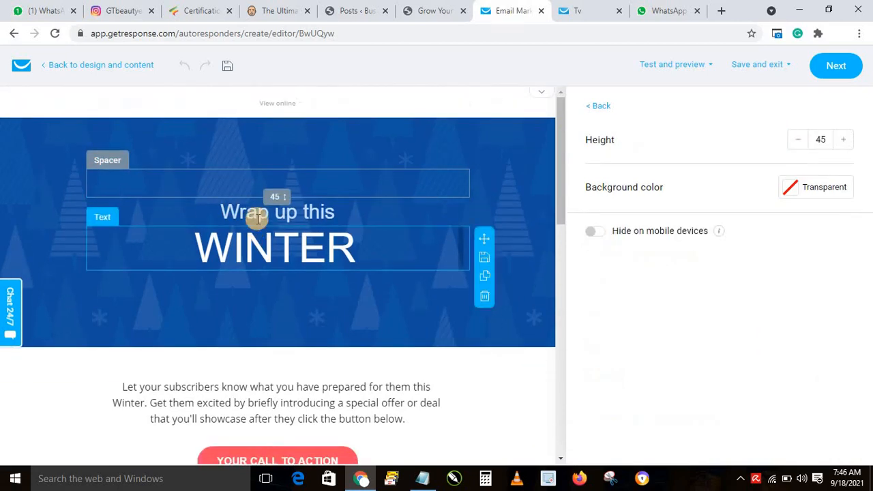
click(255, 215)
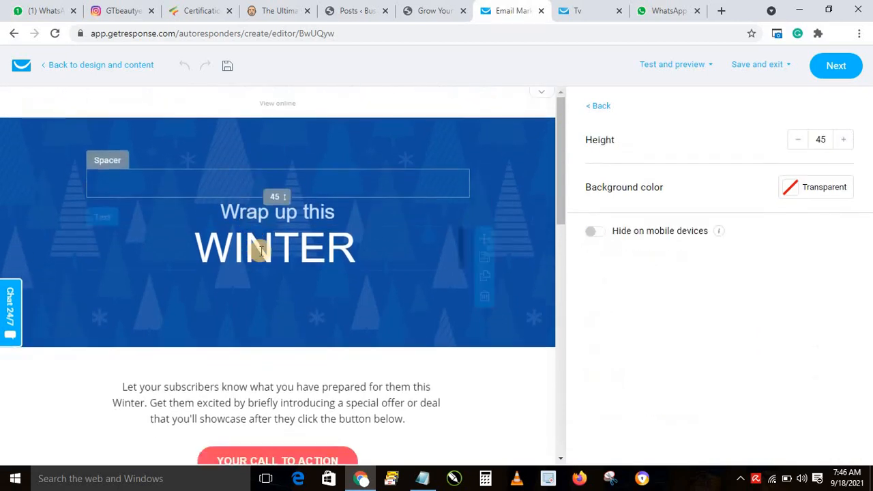
double_click(259, 250)
click(260, 251)
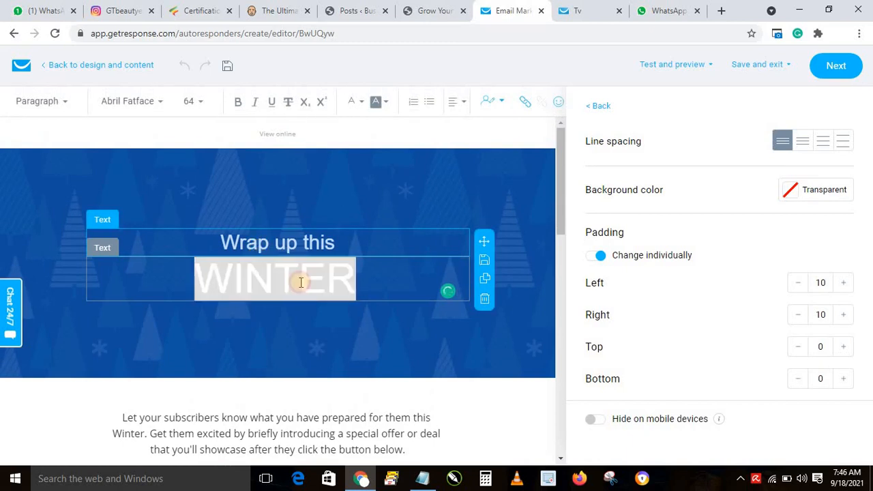
drag(561, 191, 551, 273)
click(118, 166)
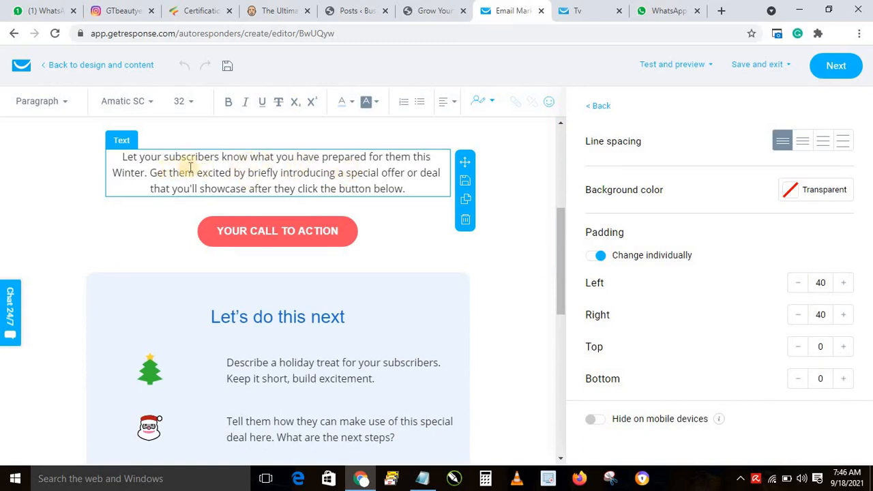
click(235, 239)
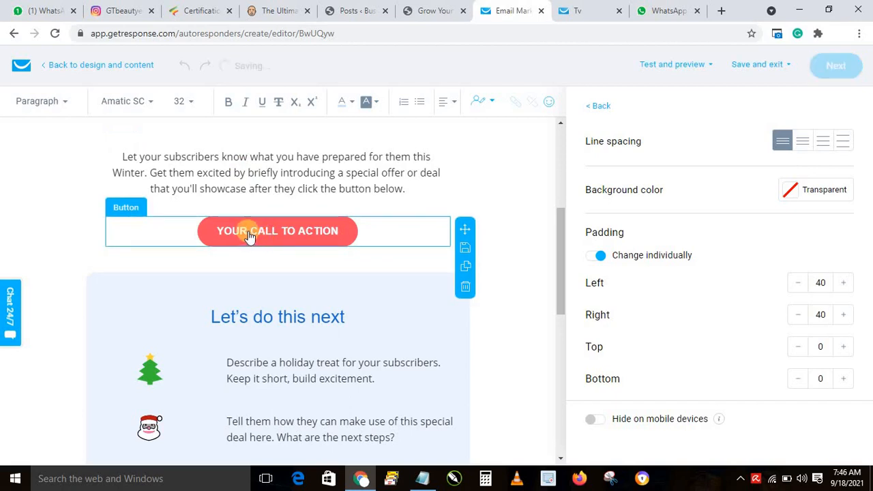
click(416, 305)
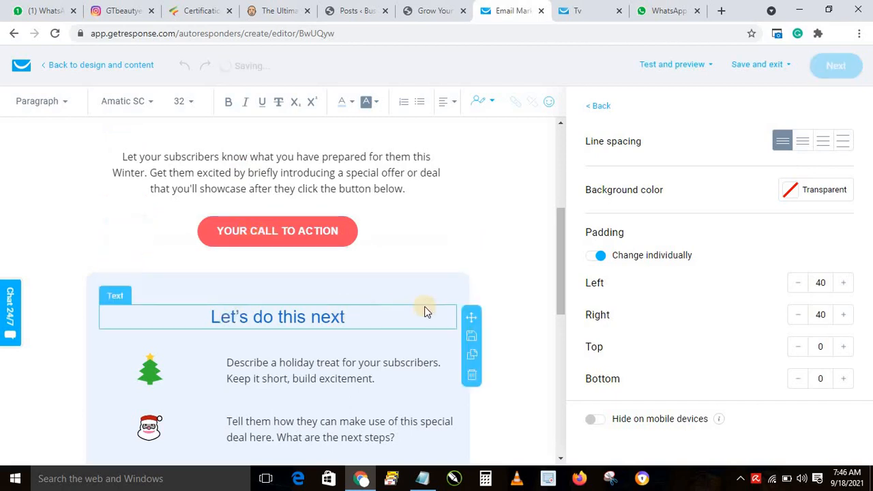
drag(562, 290, 541, 403)
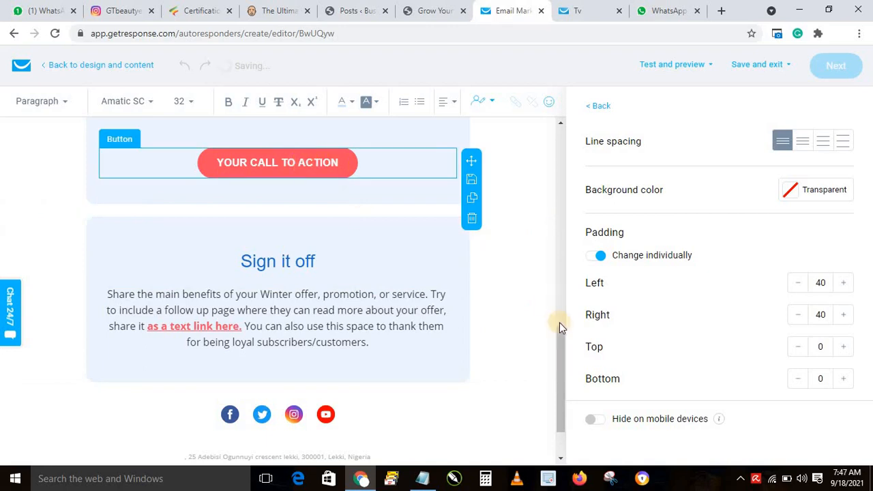
drag(557, 341, 556, 292)
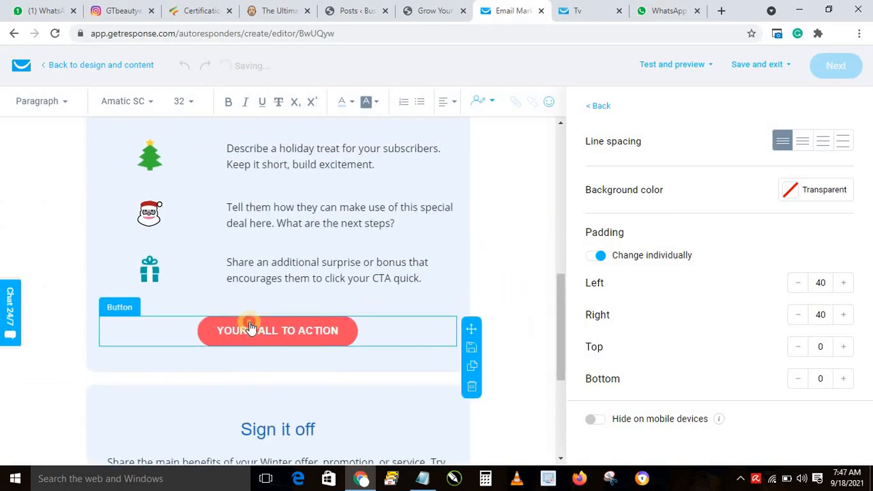
- Change the text of the call-to-action button below the three holiday items to Buy Now
click(256, 328)
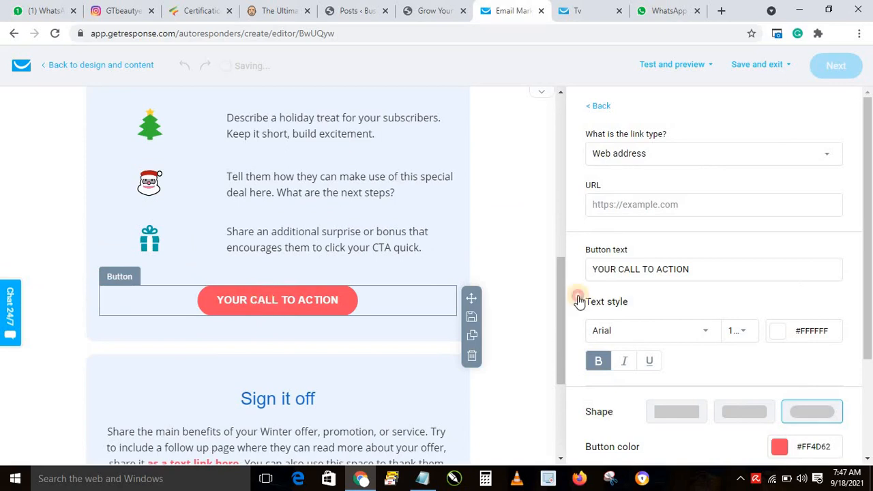
triple_click(640, 270)
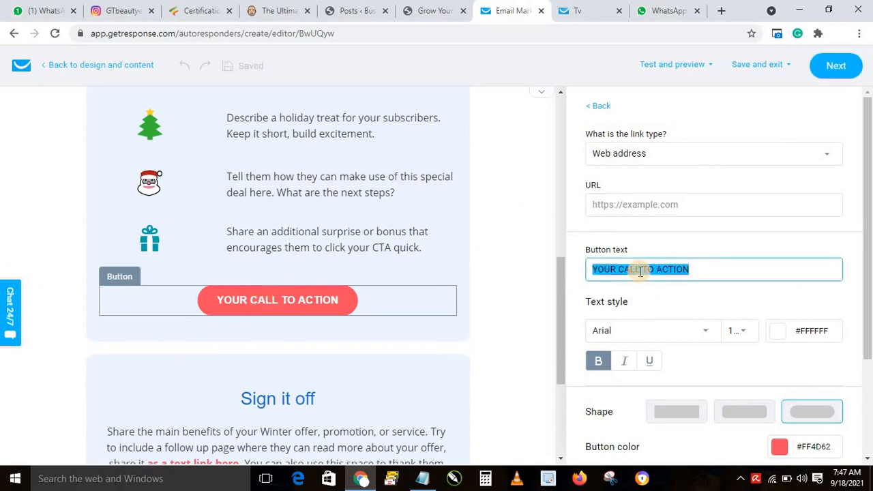
text(Buy)
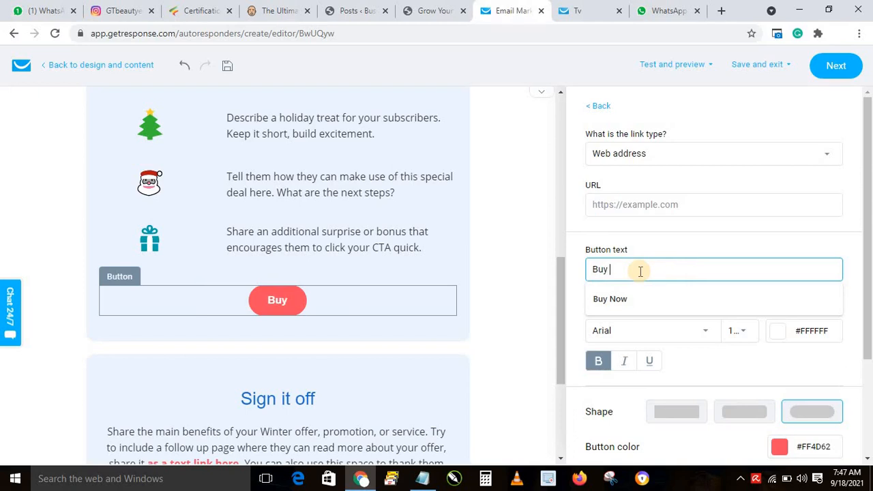
text( Now)
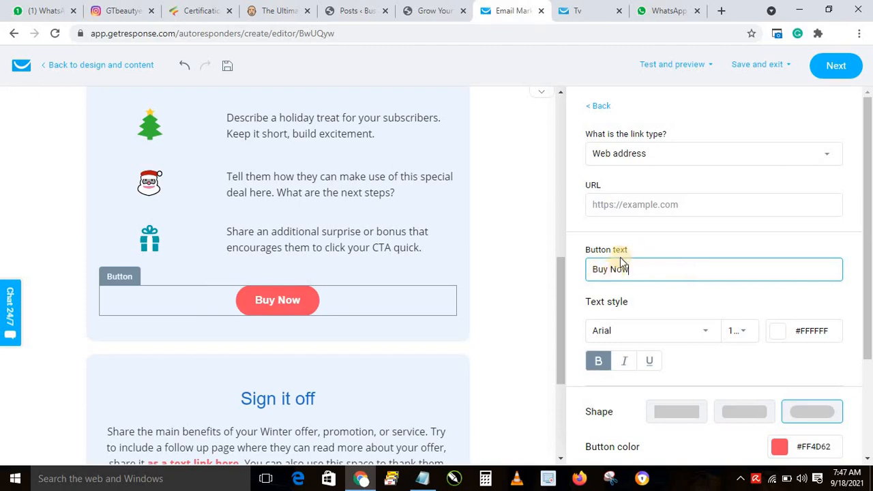
click(618, 199)
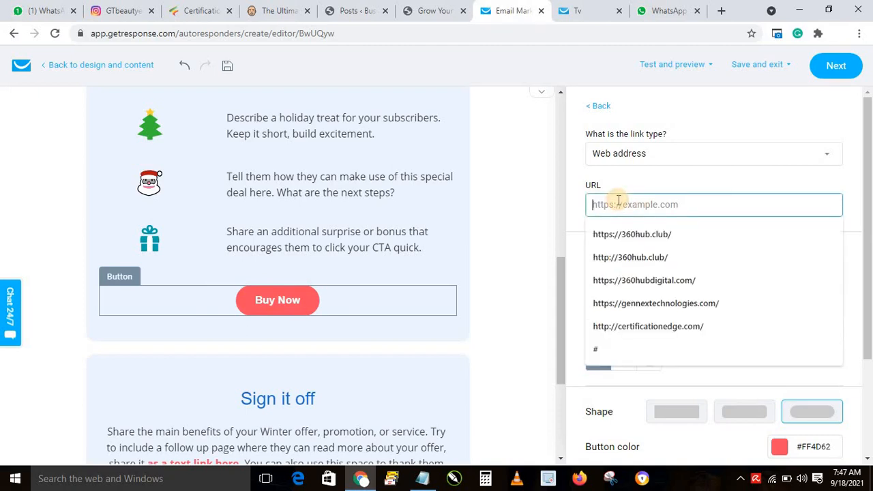
click(578, 185)
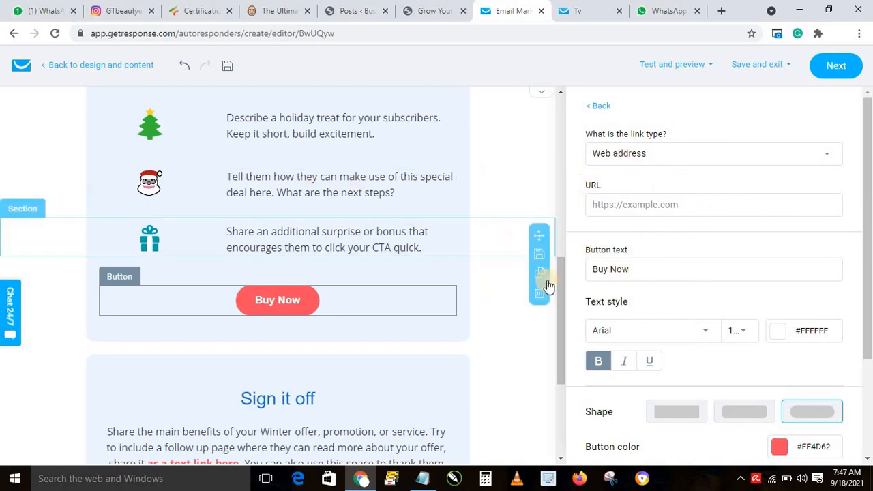
- Finish the message design, return to the autoresponder settings, and save and publish first_mail
drag(559, 308, 552, 128)
click(841, 69)
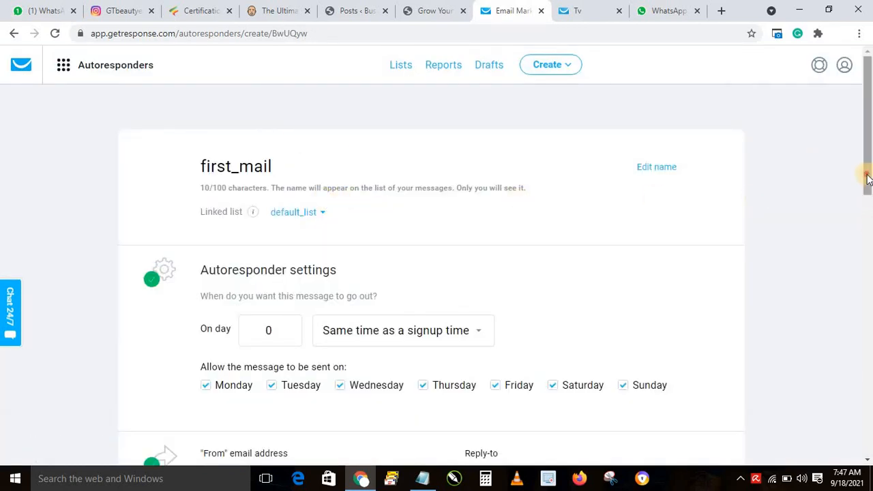
drag(864, 199, 864, 366)
drag(746, 361, 737, 362)
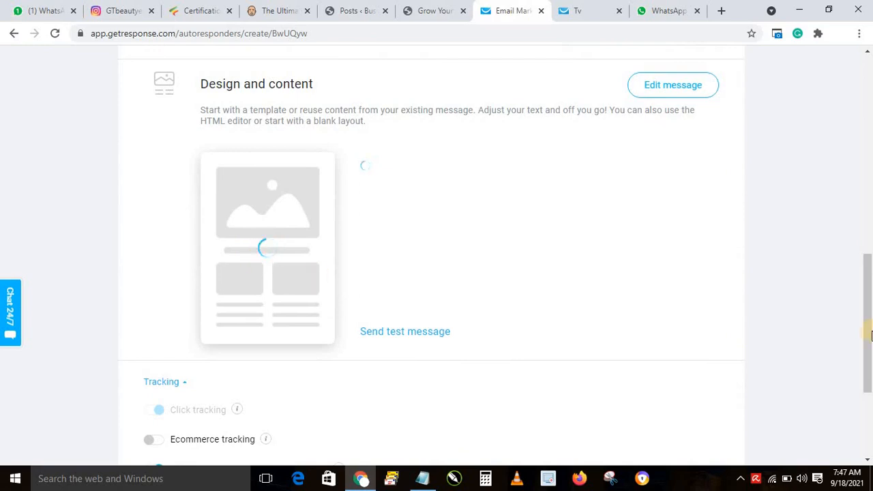
scroll(870, 338, down, 2)
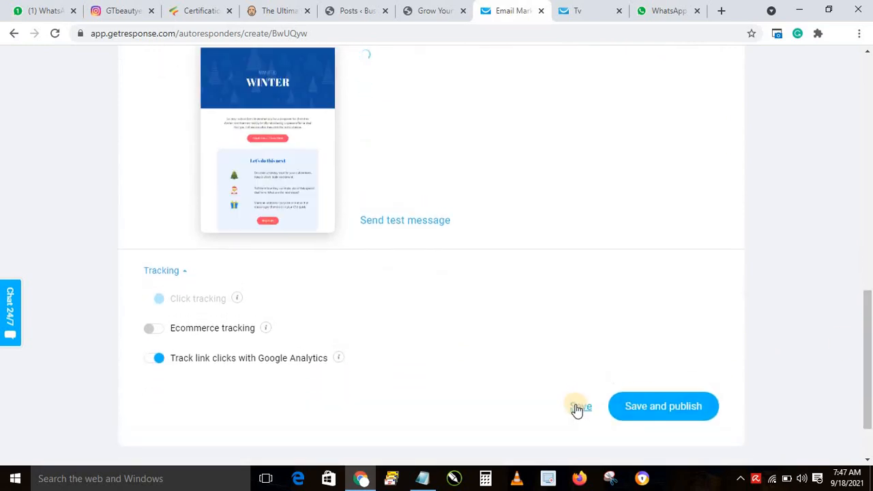
click(665, 410)
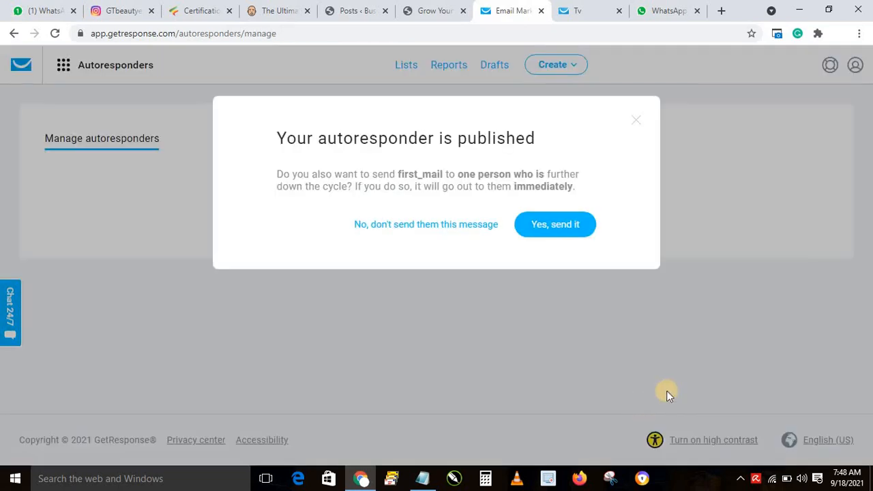
- Close the prompt about sending first_mail to the existing subscriber and create a new autoresponder named Second Message
click(553, 225)
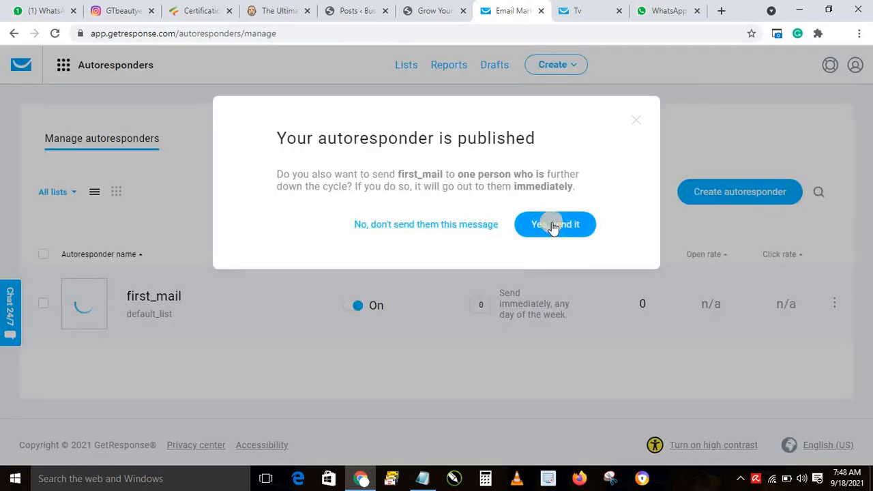
click(635, 121)
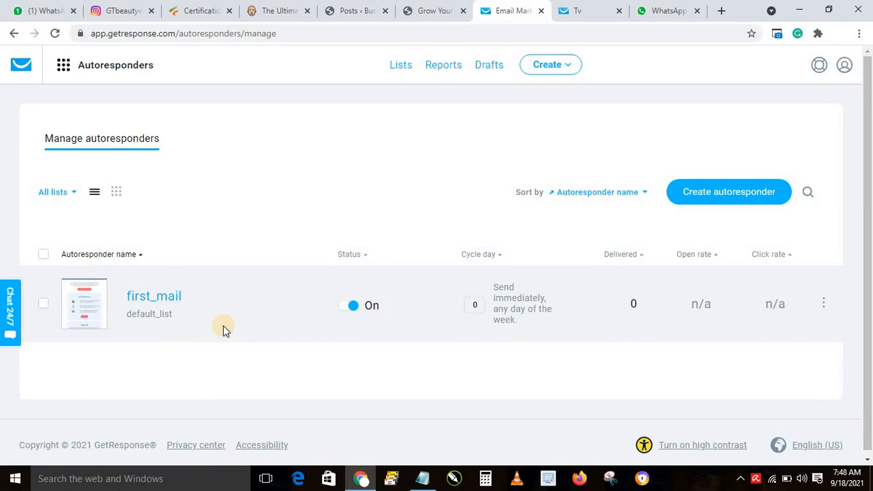
click(722, 197)
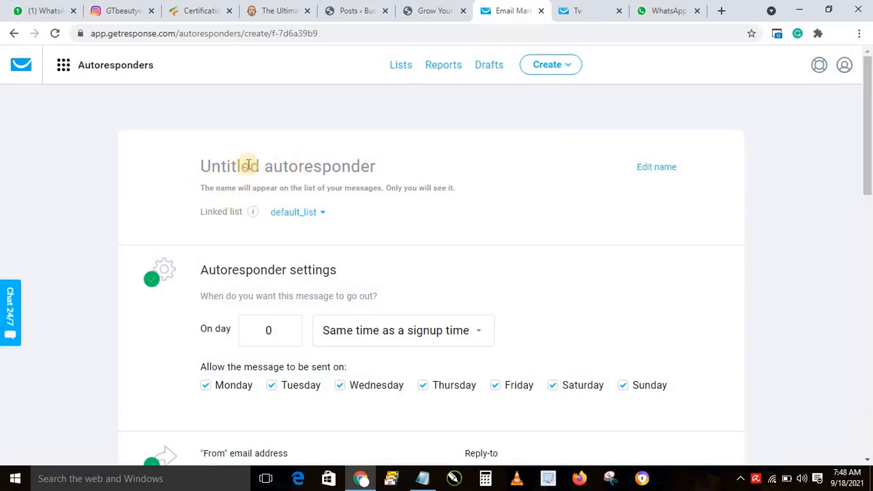
text(Sec)
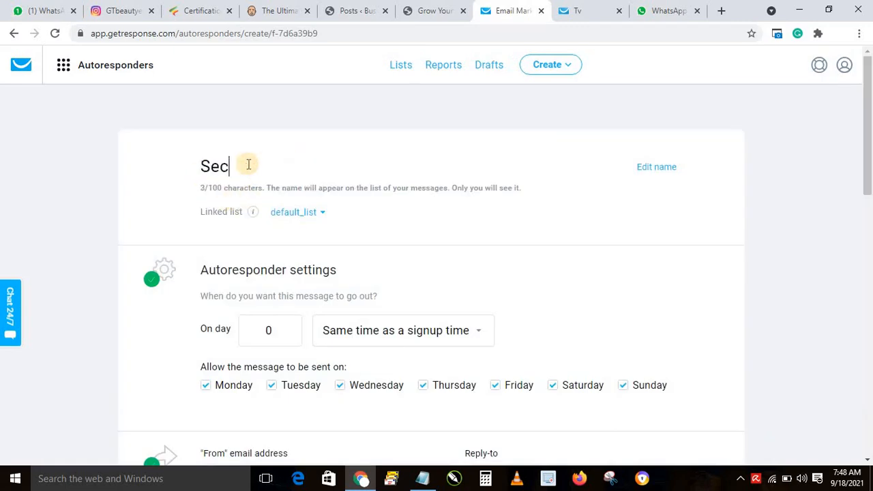
text(ond M)
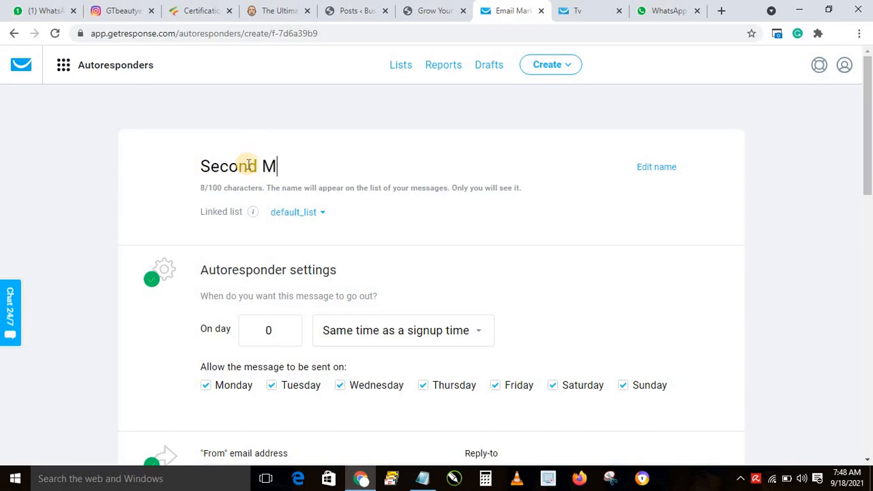
text(essage)
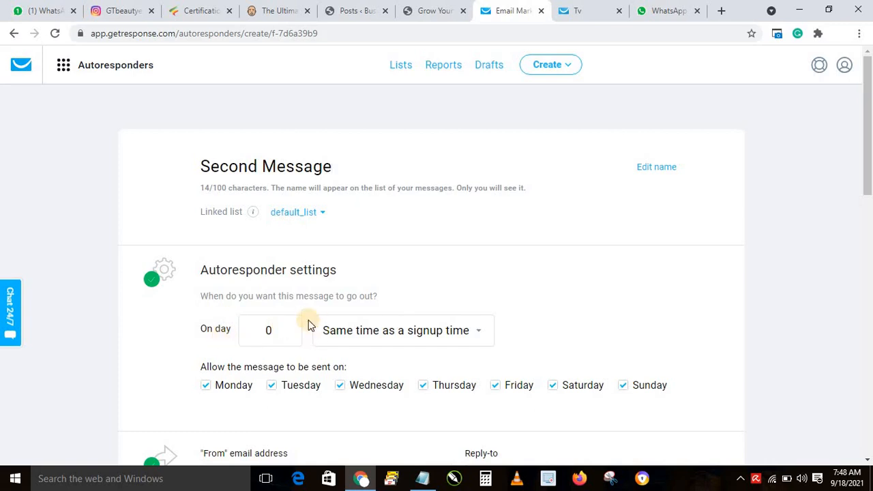
- Schedule the Second Message autoresponder to go out on day 1, exactly at 19:00
click(287, 327)
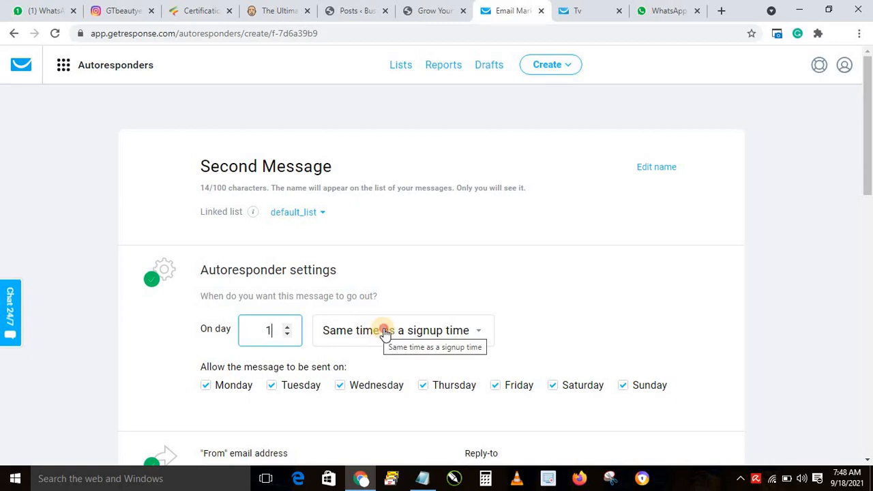
click(385, 332)
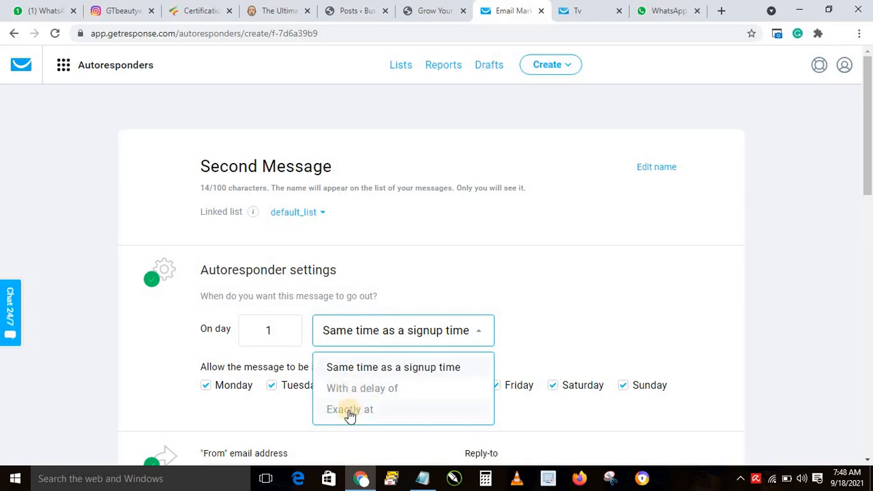
click(426, 408)
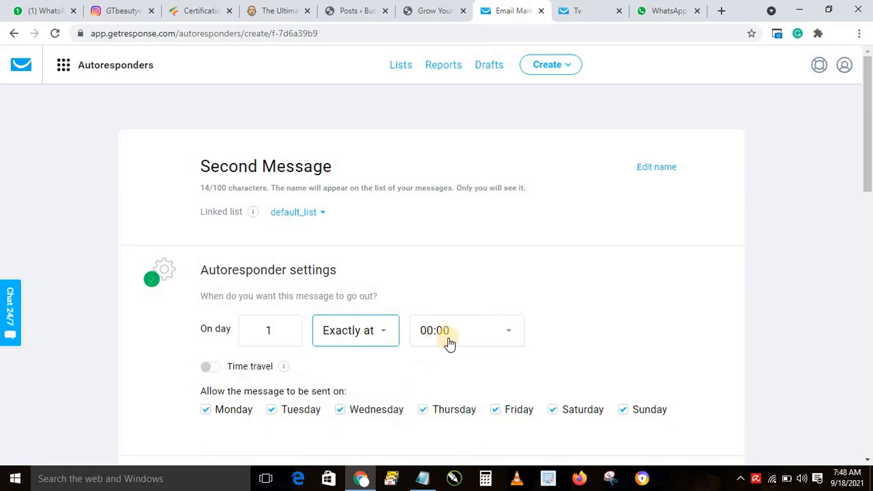
click(513, 333)
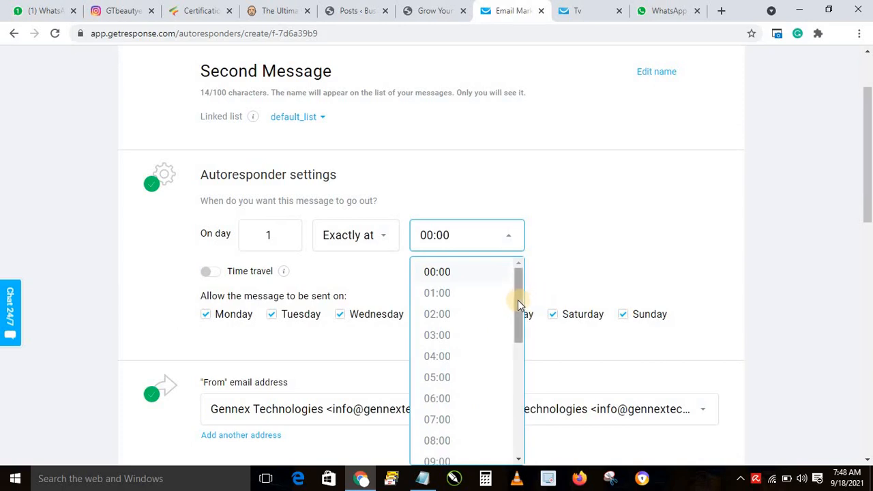
drag(517, 301, 510, 405)
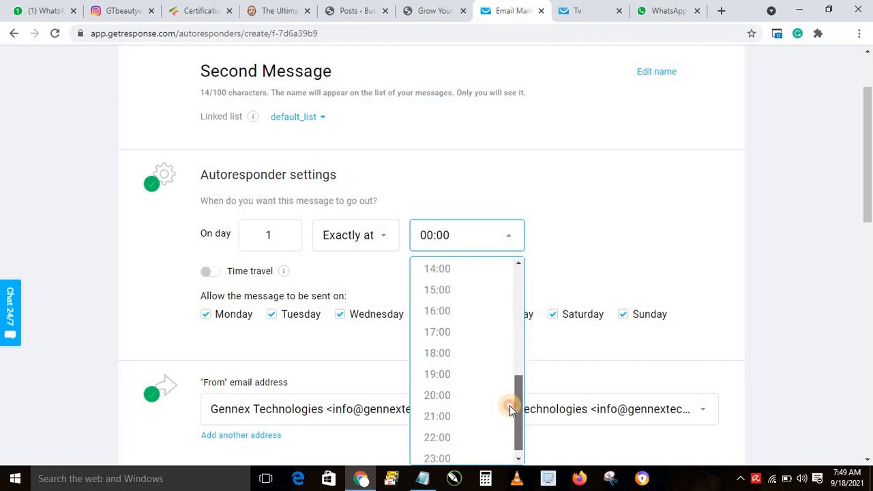
click(440, 375)
drag(869, 208, 869, 185)
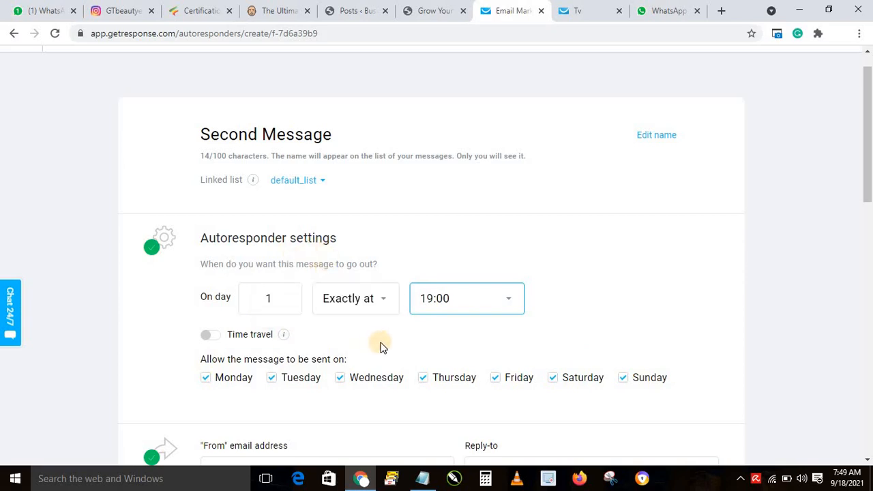
click(288, 295)
click(288, 294)
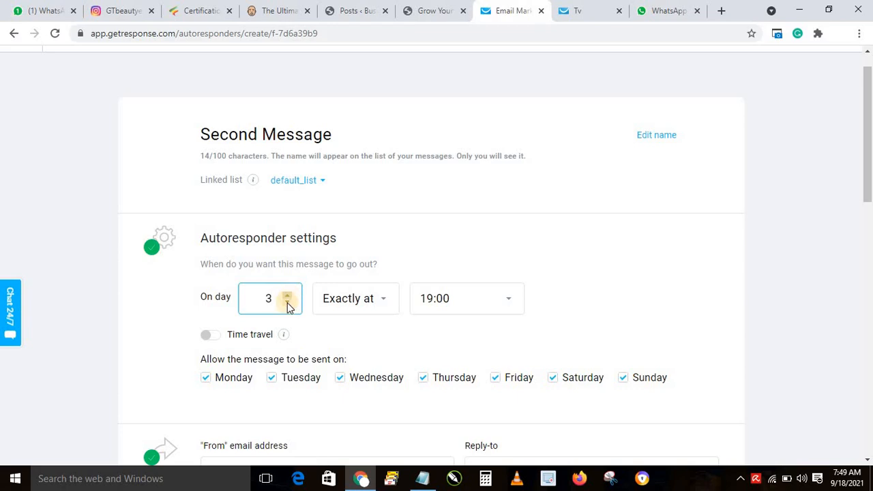
click(287, 304)
click(288, 305)
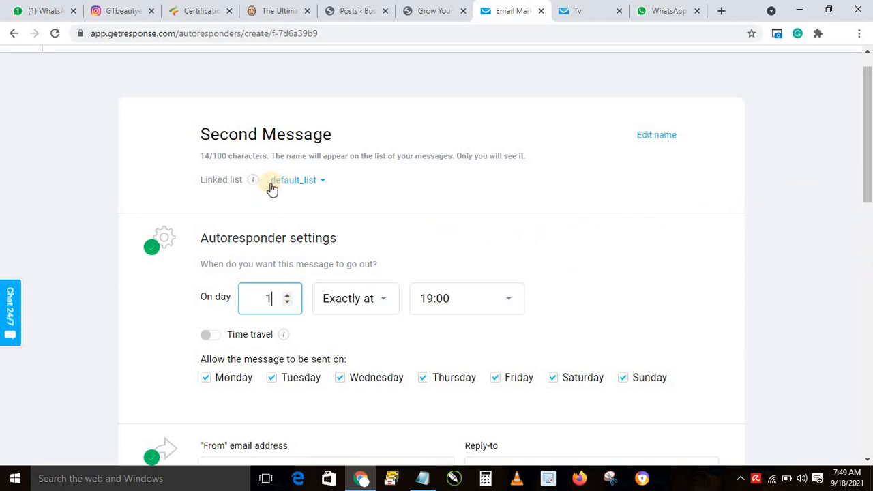
click(300, 182)
click(402, 200)
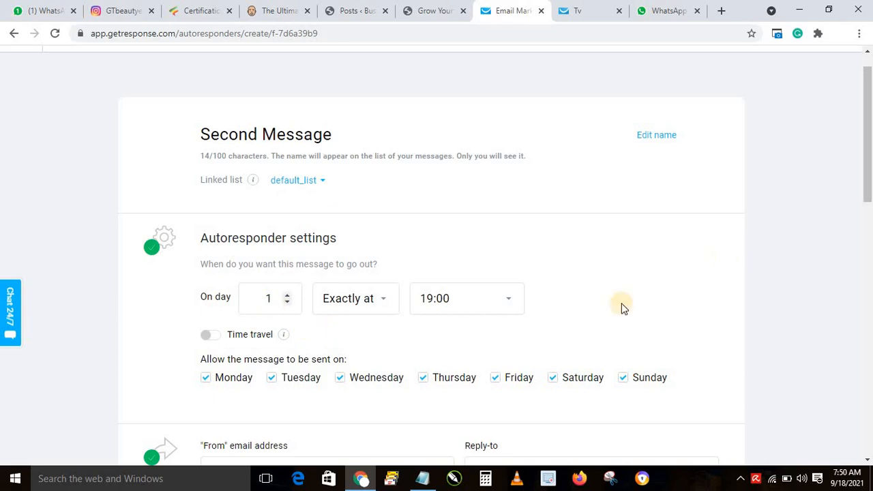
- Draft the subject line "Have You Seen Our Training Video" and replace the word Training with User
drag(869, 182, 868, 356)
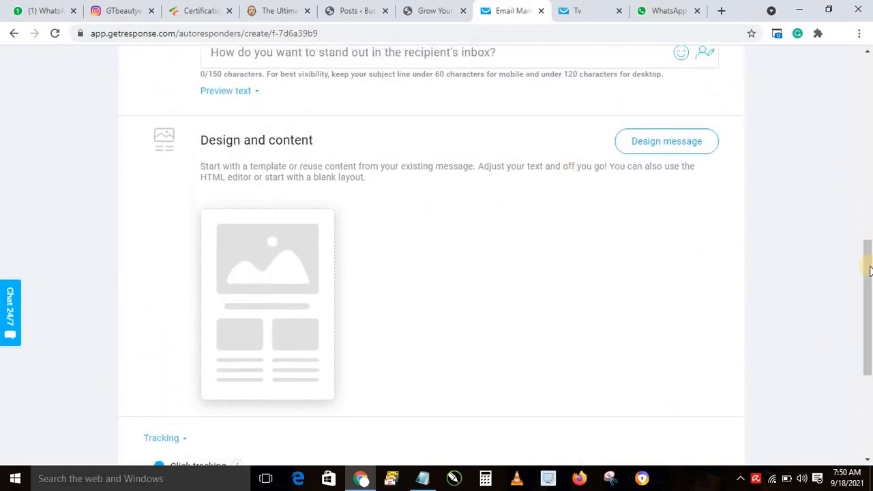
drag(867, 269, 865, 265)
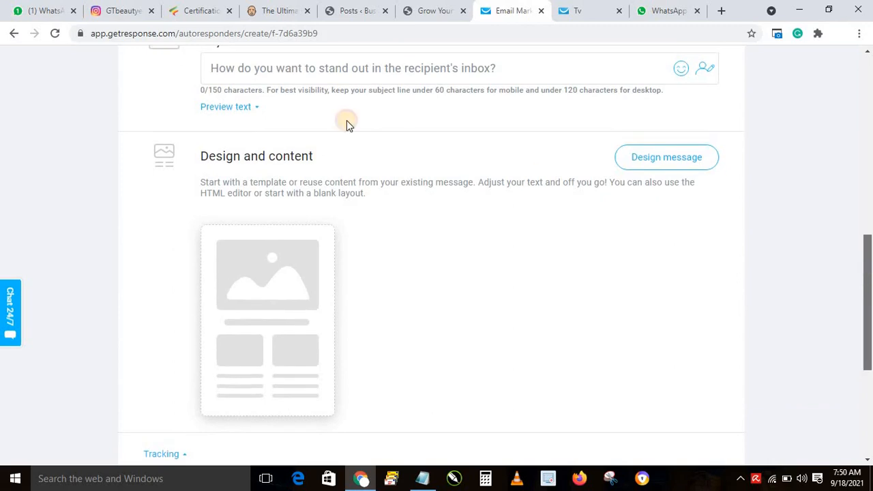
click(289, 71)
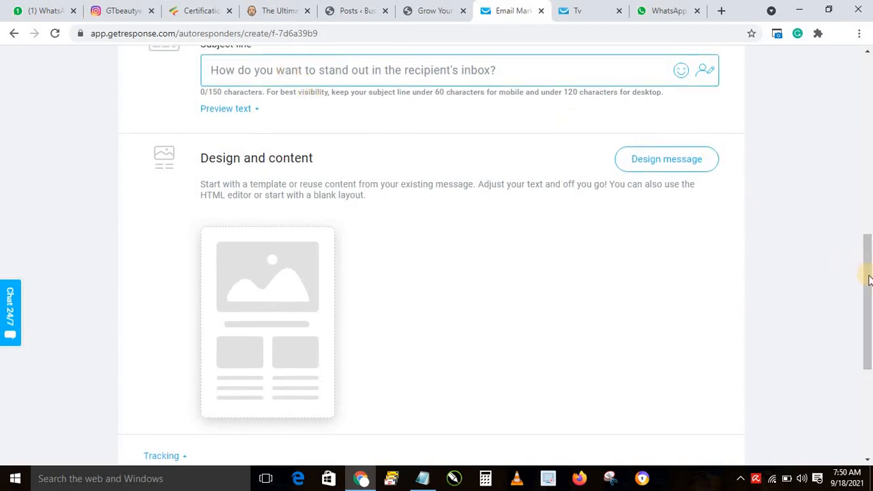
drag(866, 259, 867, 251)
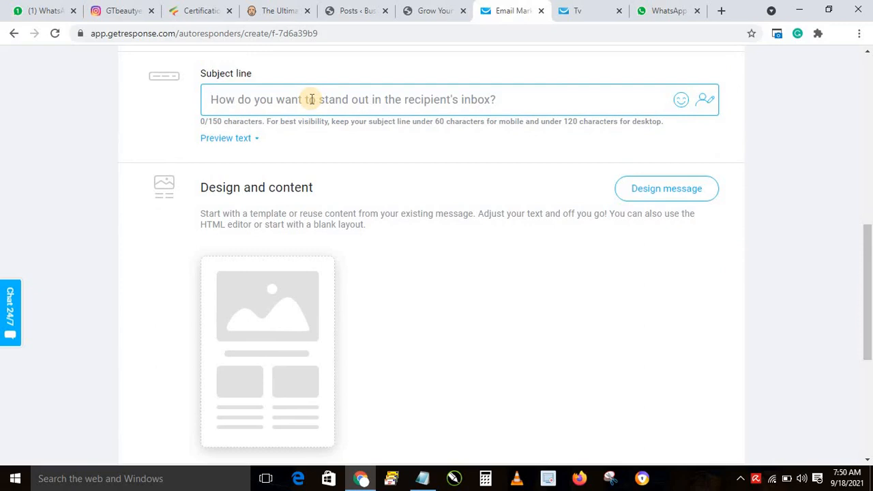
text(Have Y)
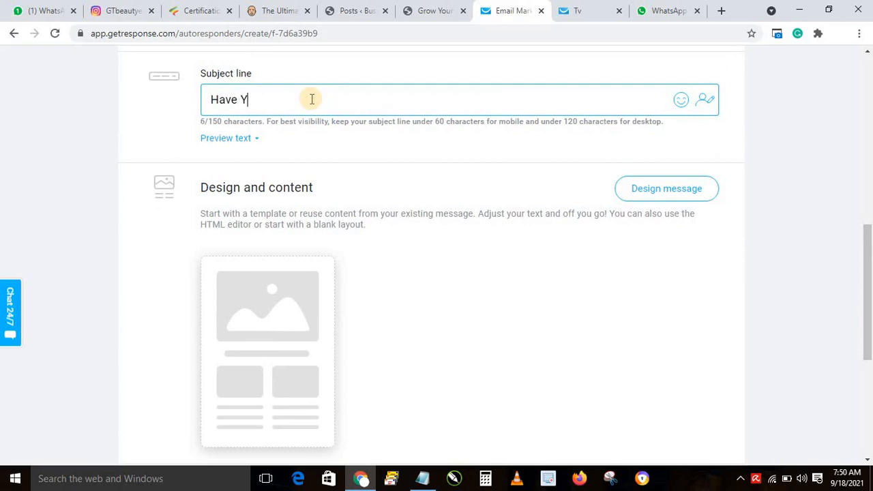
text(ou Seen )
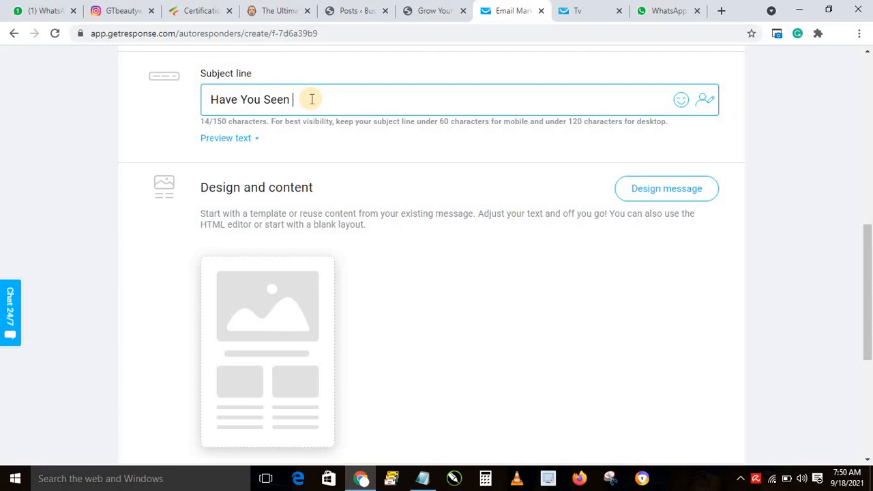
text(How)
key(BackSpace)
key(BackSpace)
key(BackSpace)
text(Our Training)
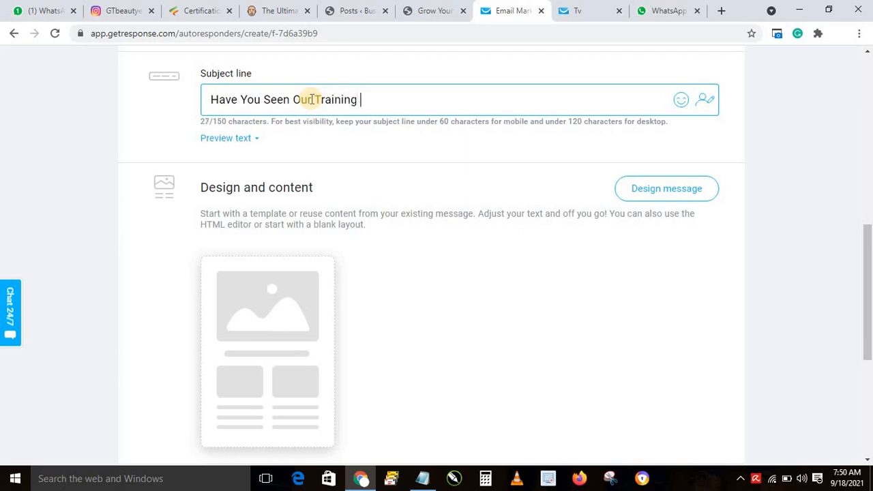
text( Video)
drag(358, 99, 314, 99)
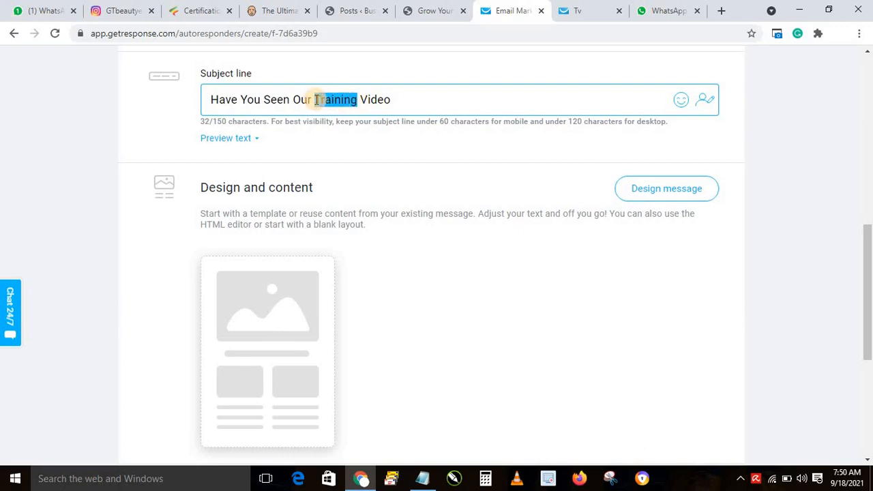
text(User)
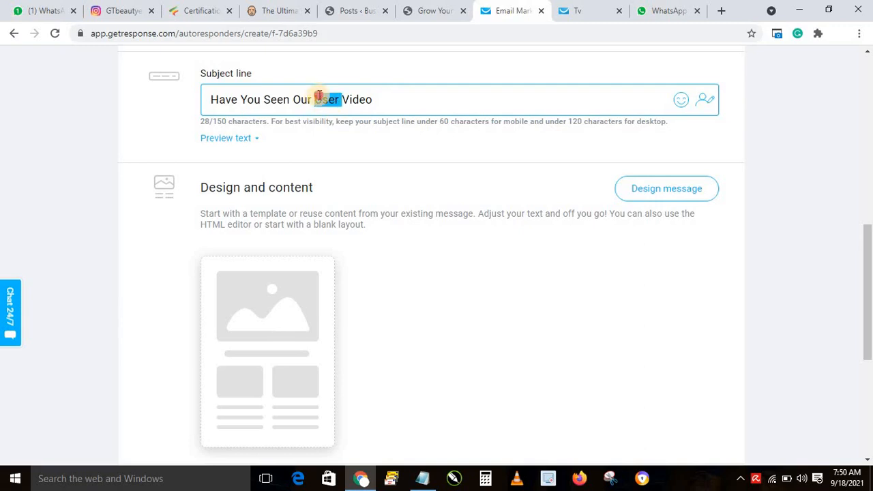
- Replace the whole subject line with "Hove You Seen Our Customers Reviews"
triple_click(320, 98)
text(H)
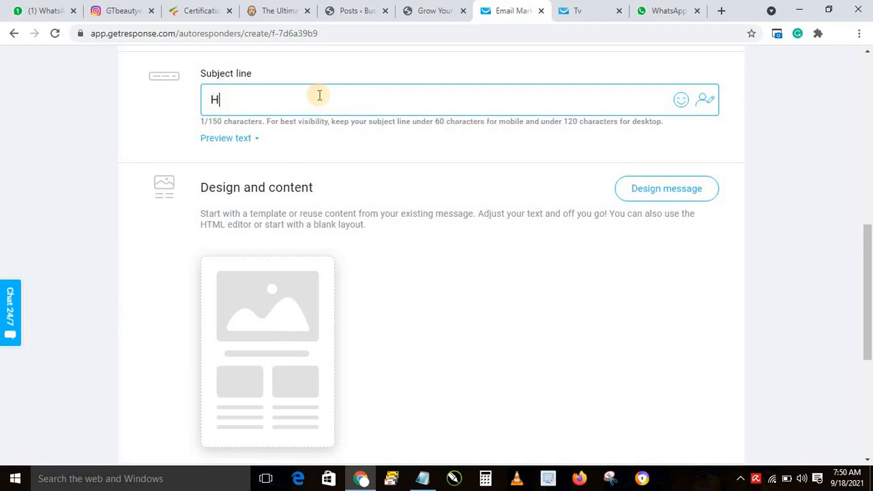
text(ove You Se)
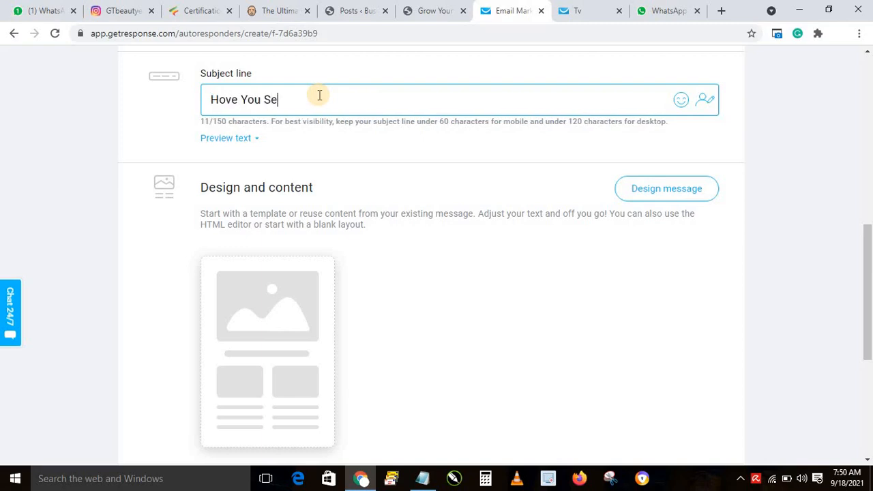
text(en Our Customer)
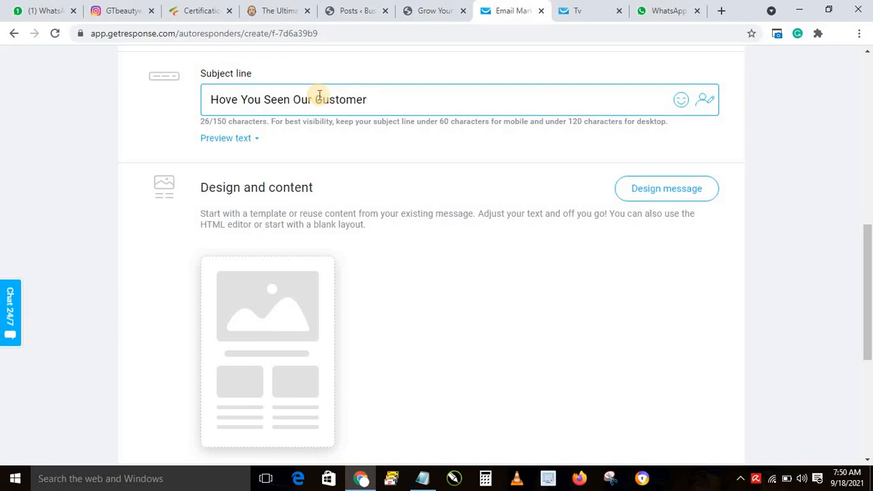
text(s Reviews)
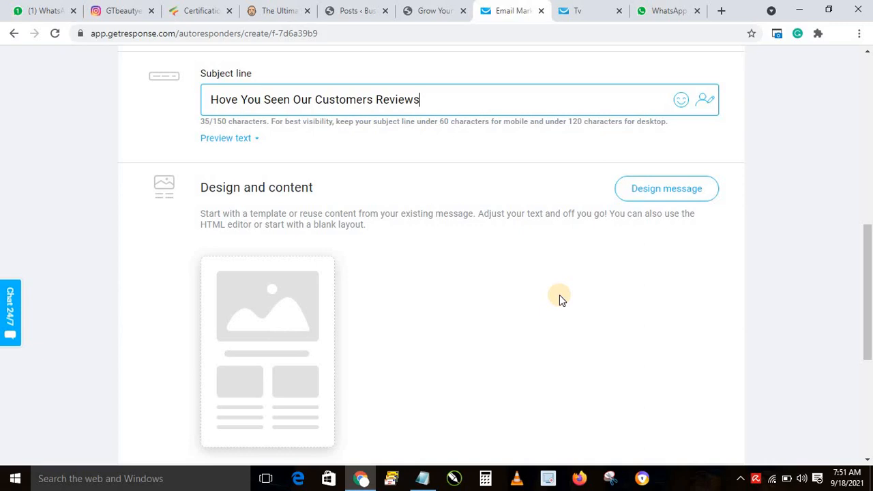
- Start designing the message with the predesigned Wrap up this winter template
click(666, 191)
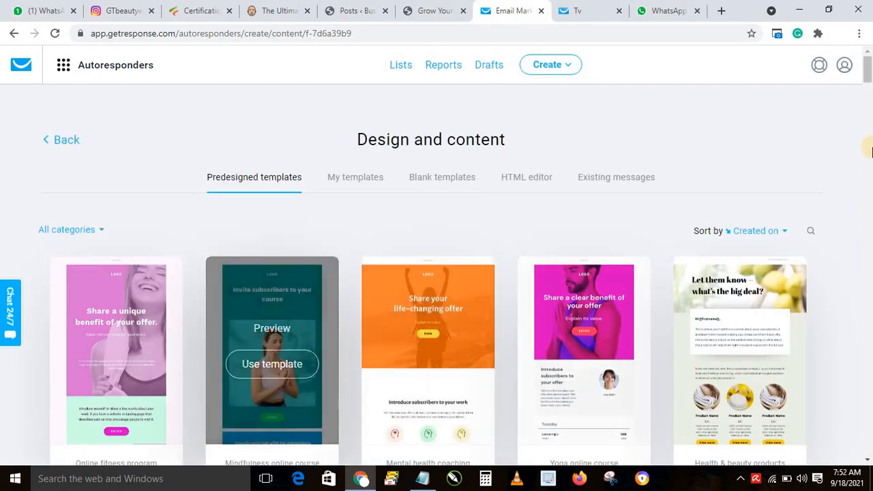
drag(867, 75, 868, 130)
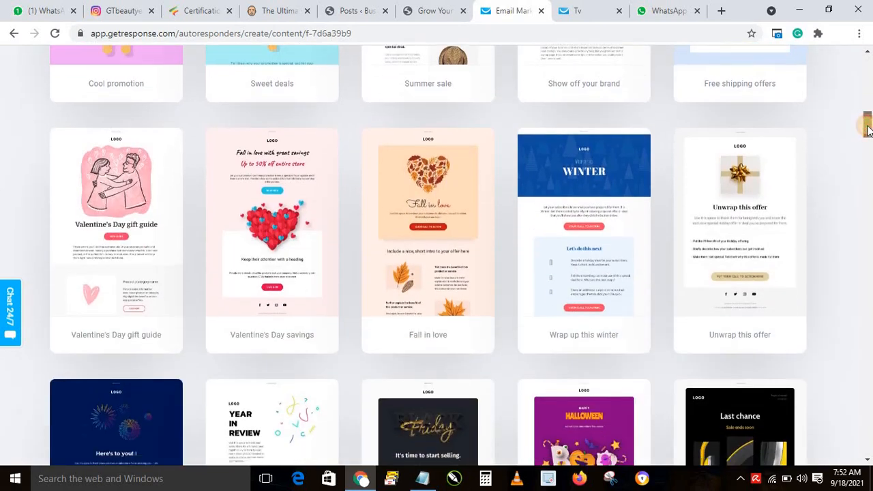
mouse_move(569, 256)
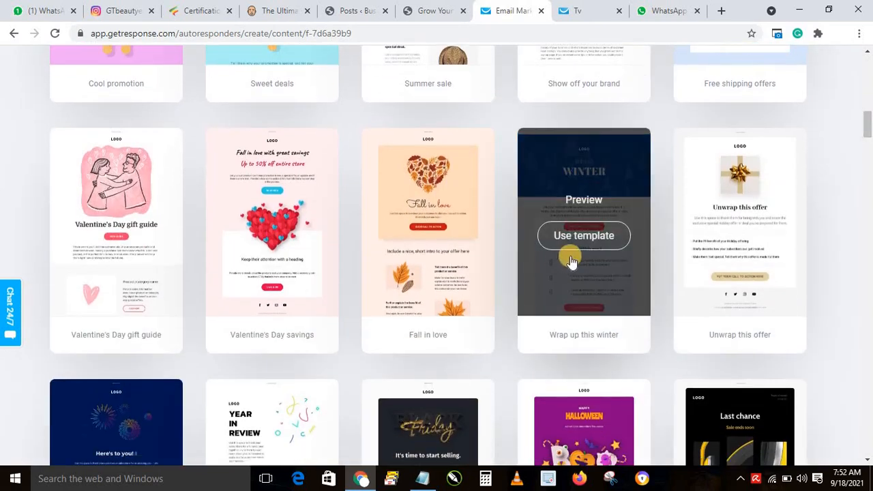
click(579, 234)
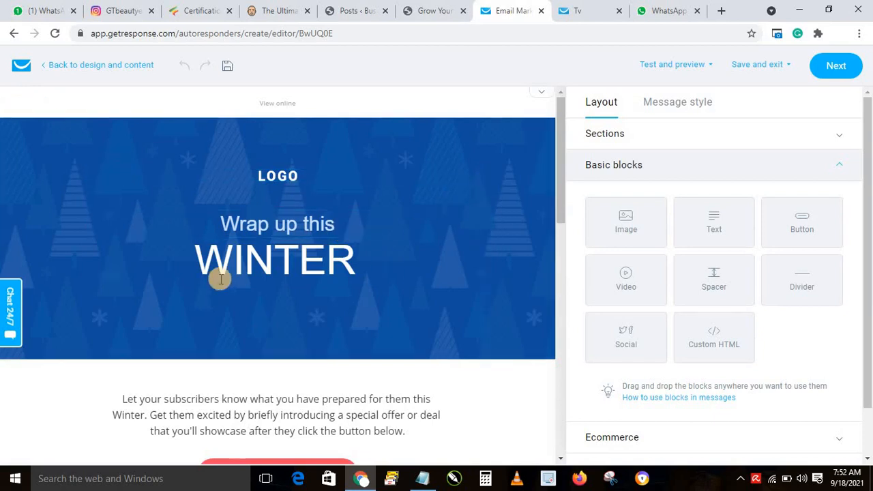
- Replace the WINTER heading in the email banner with "TYHh"
click(276, 225)
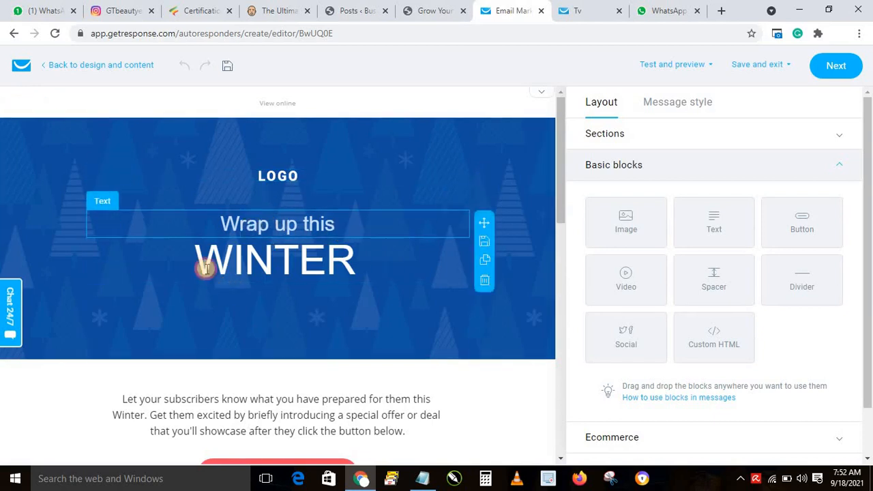
click(321, 296)
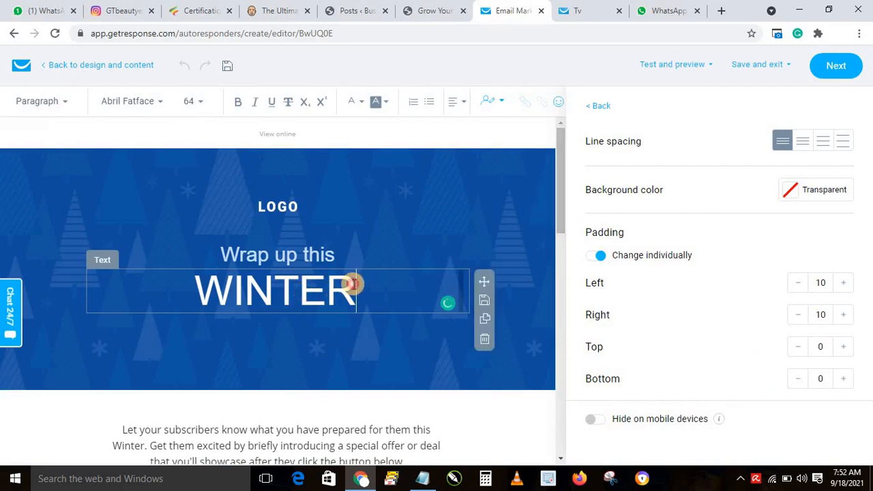
double_click(353, 283)
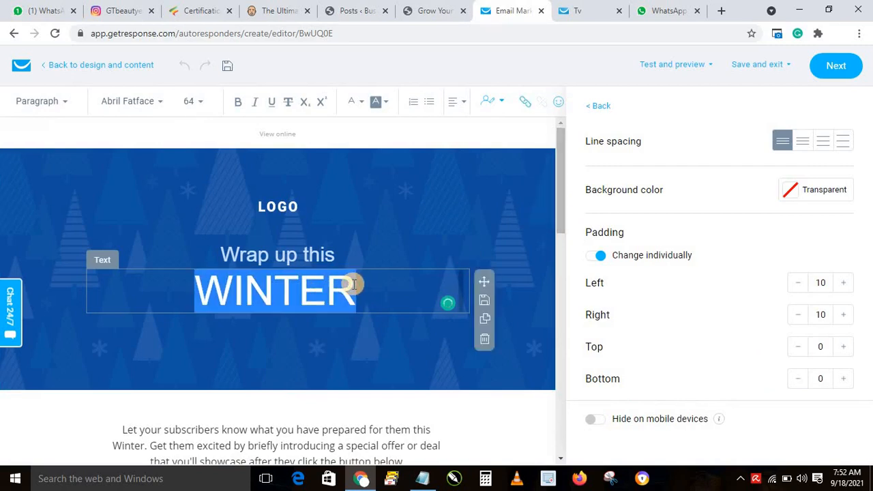
text(TYHh)
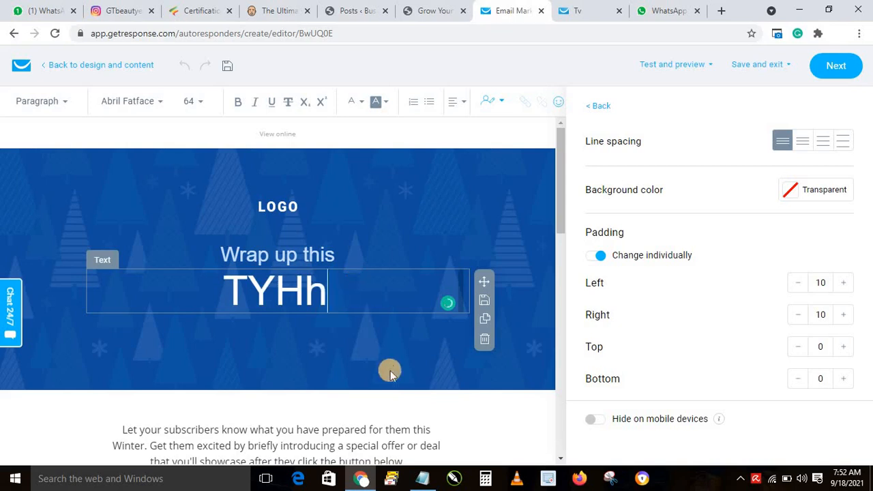
click(392, 364)
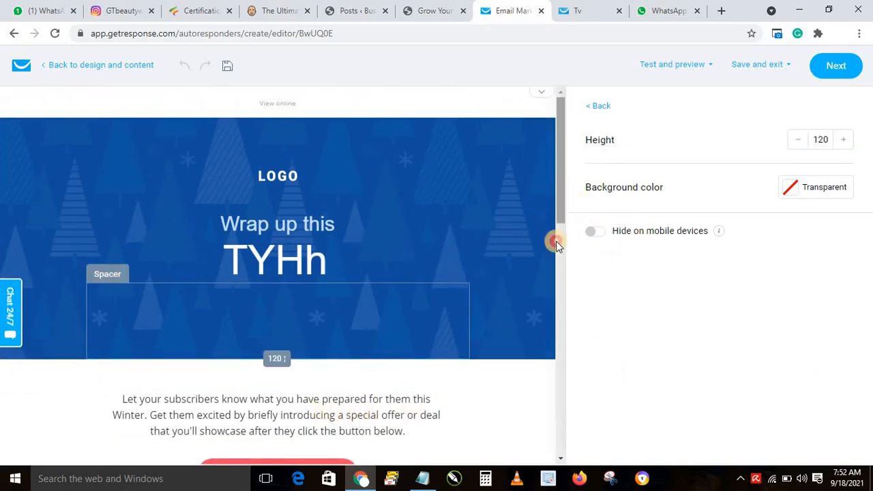
- Review the rest of the email template, save the design and continue to the autoresponder settings
scroll(556, 240, down, 7)
scroll(550, 357, up, 3)
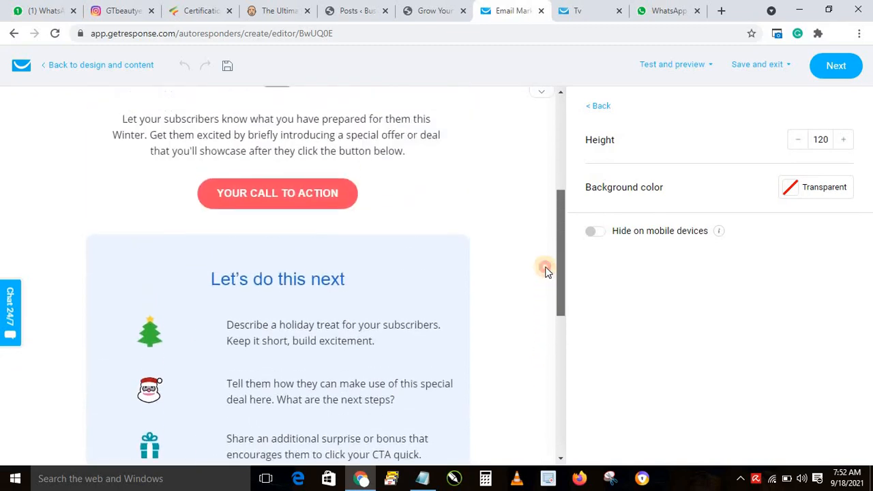
scroll(546, 259, up, 3)
scroll(542, 239, down, 2)
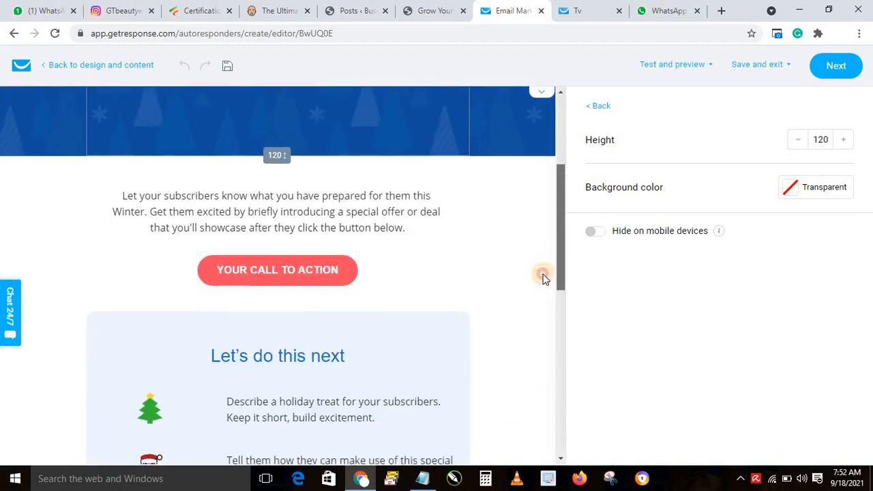
scroll(543, 279, down, 1)
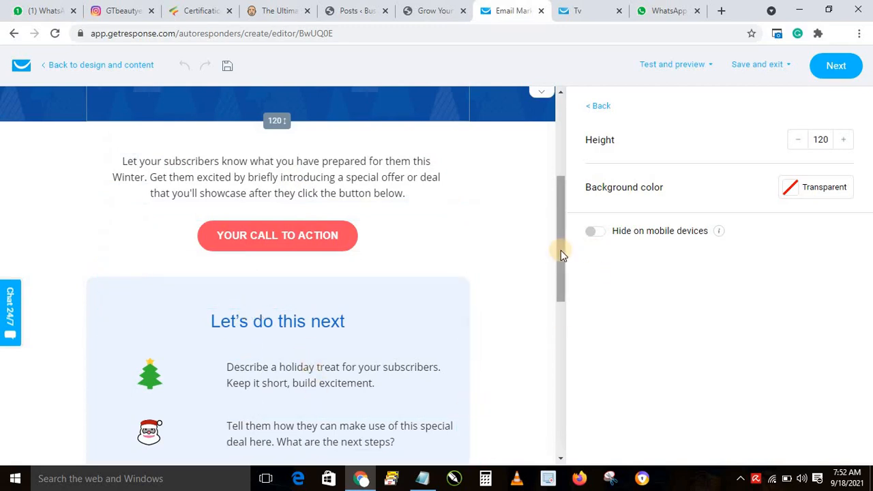
drag(560, 251, 560, 147)
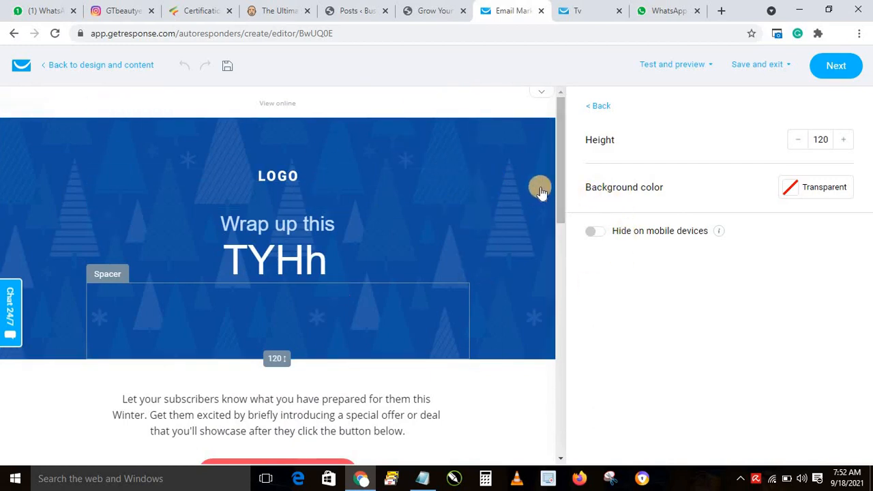
click(839, 66)
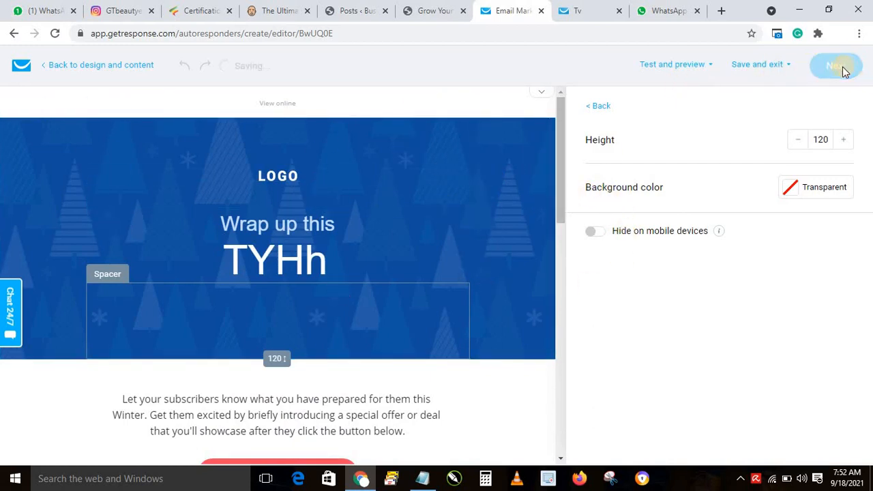
mouse_move(530, 190)
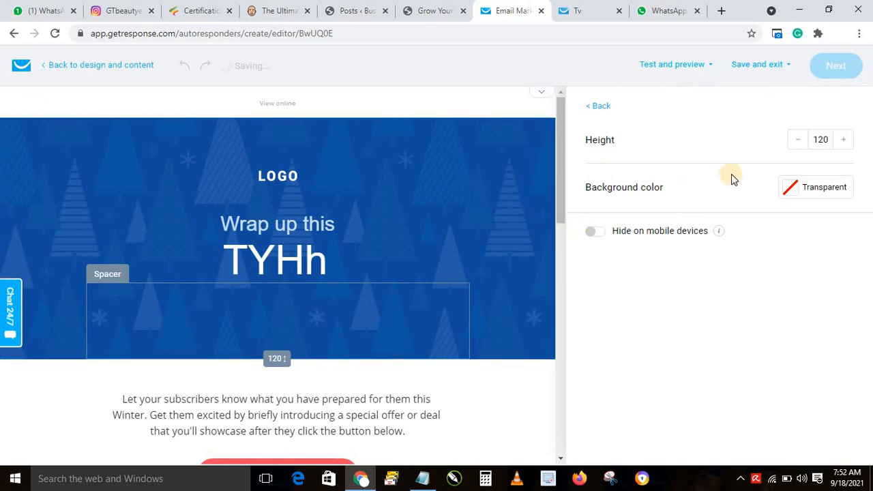
mouse_move(453, 256)
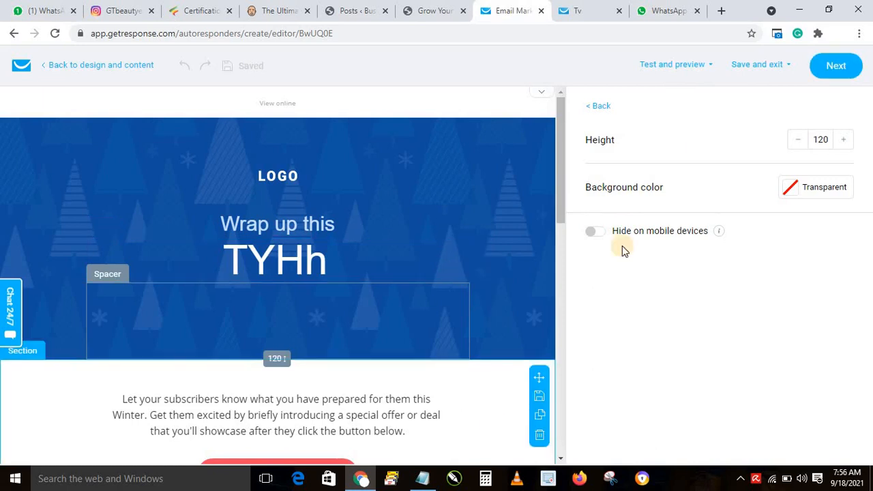
click(839, 68)
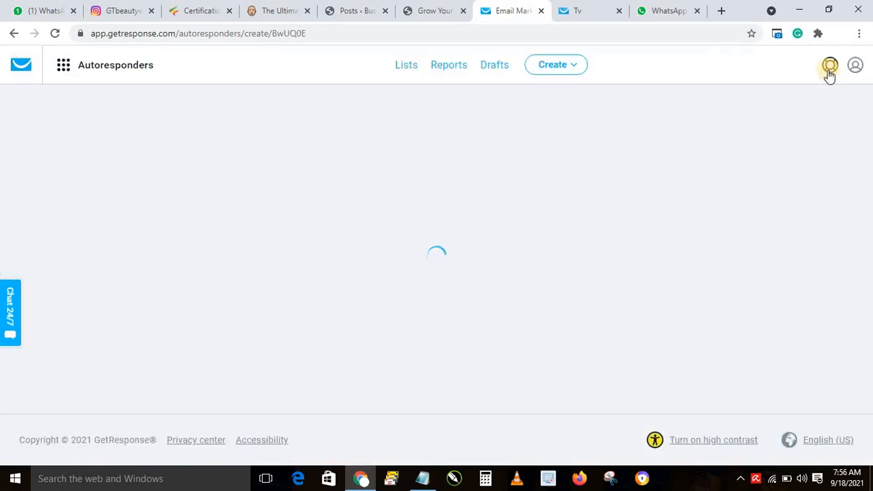
- Save and publish the Second Message autoresponder, dismissing the offer to send it immediately to people further down the cycle
scroll(869, 151, down, 1)
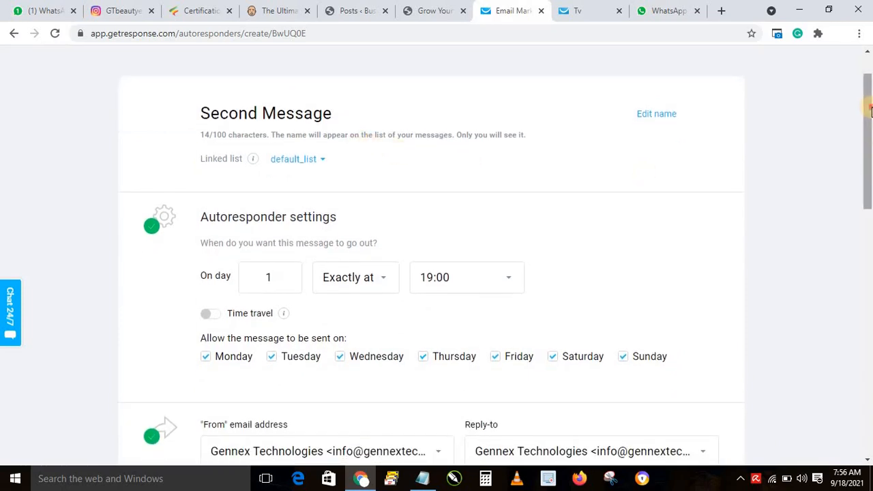
click(868, 240)
drag(872, 269, 804, 238)
click(654, 177)
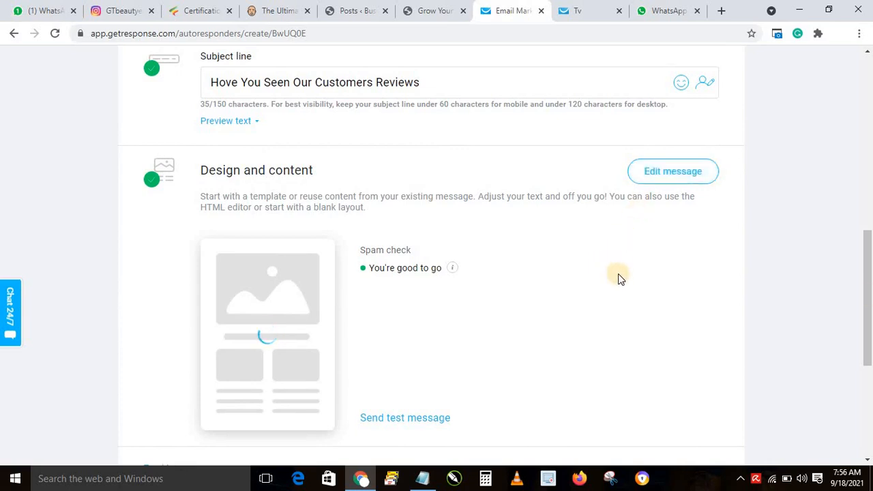
drag(868, 301, 868, 304)
scroll(277, 170, down, 3)
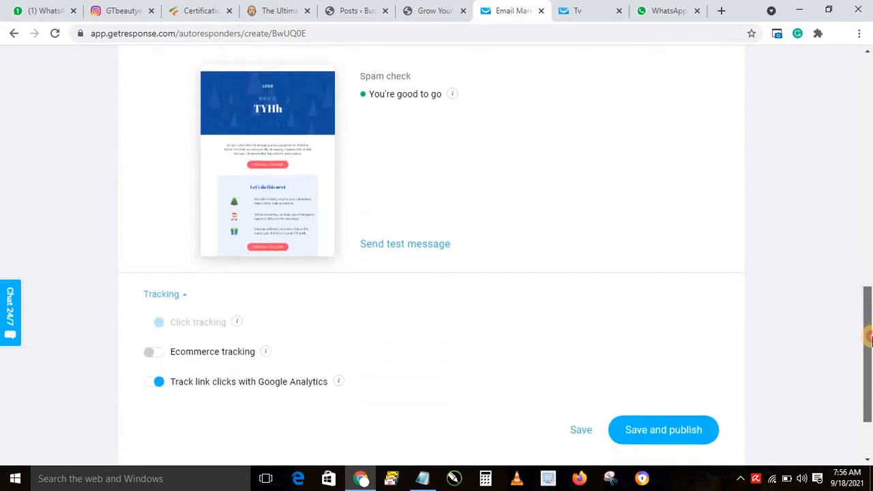
mouse_move(276, 169)
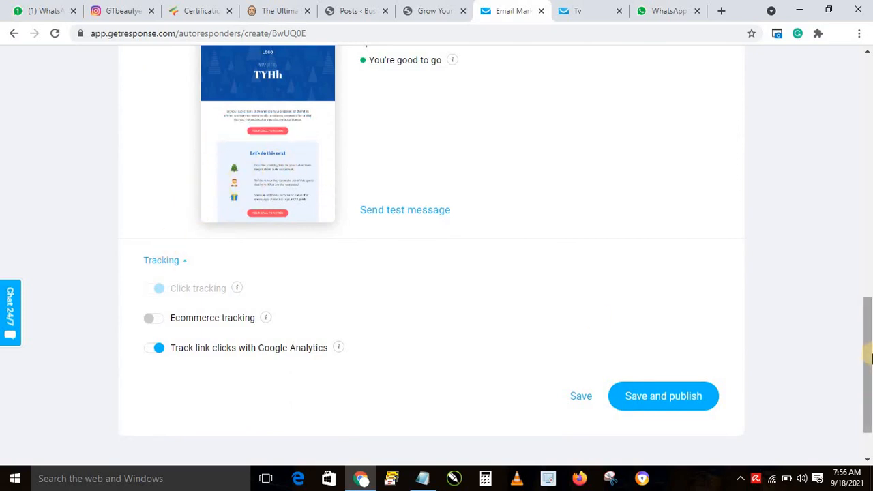
scroll(478, 367, down, 2)
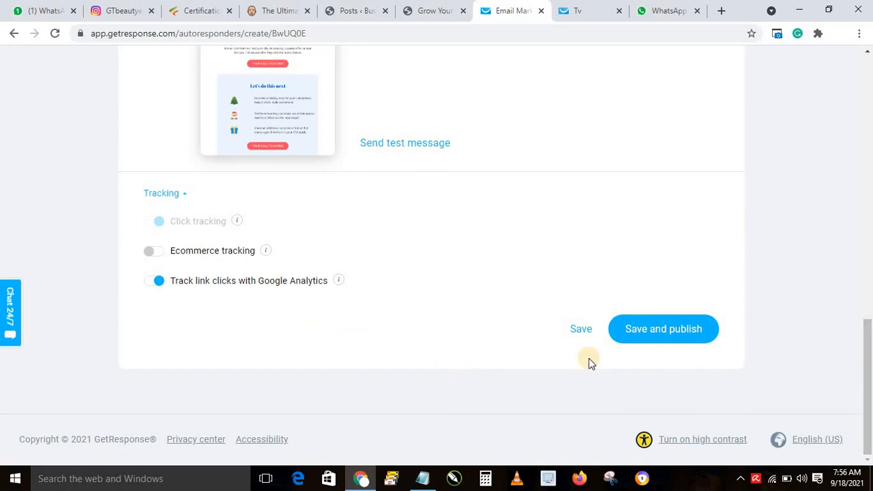
click(672, 332)
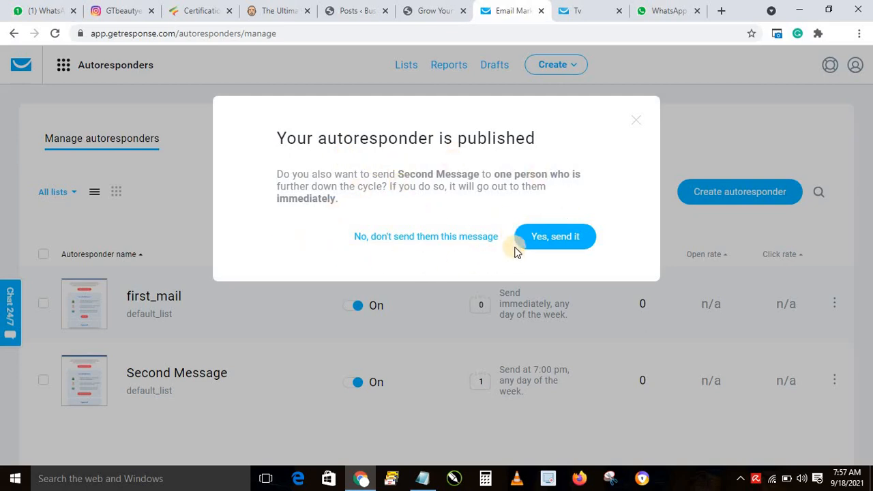
click(635, 121)
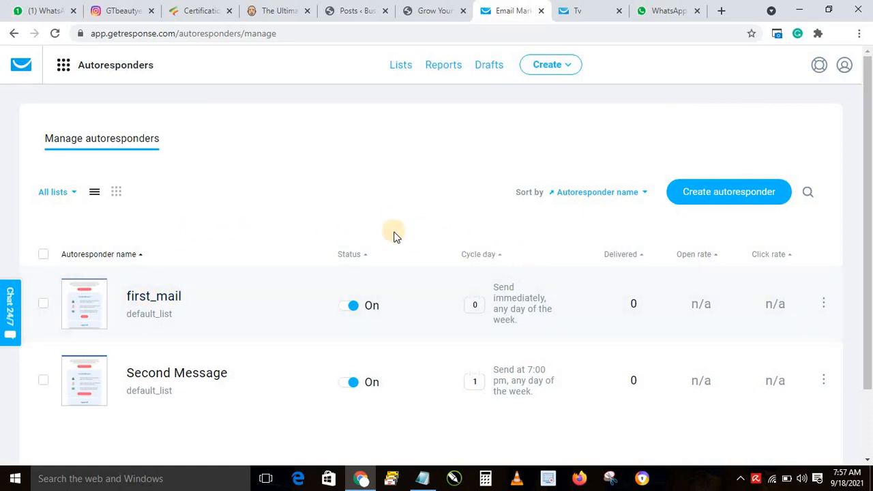
- Create another autoresponder and name it "Third Mail"
click(720, 196)
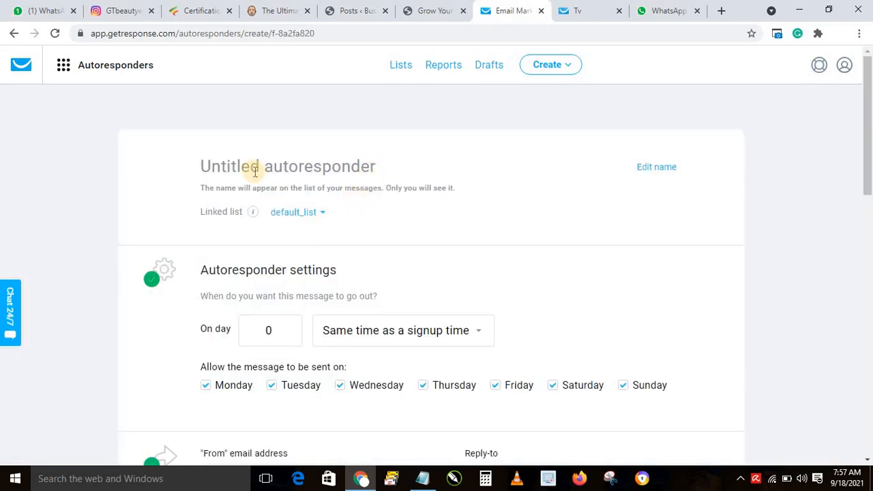
text(Thi)
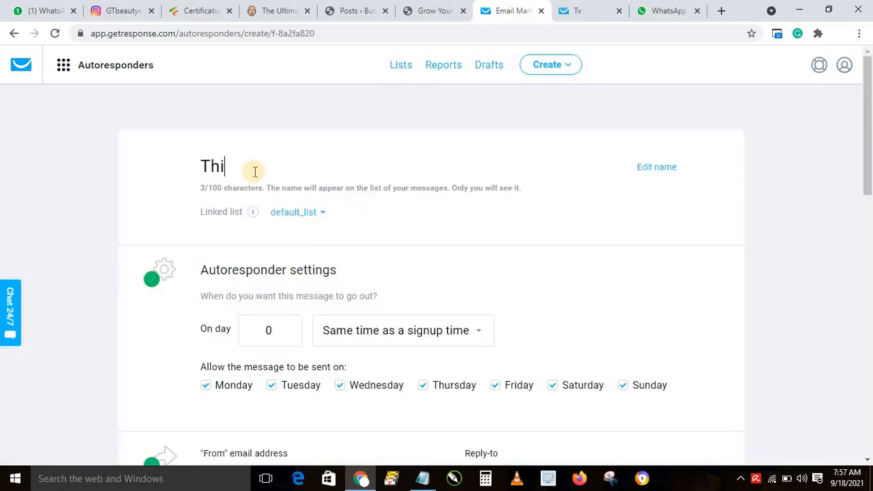
text(rd Mail)
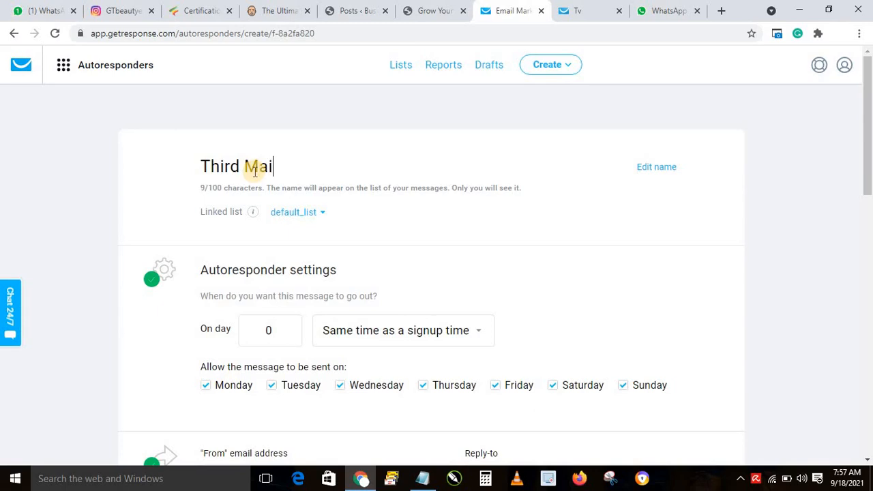